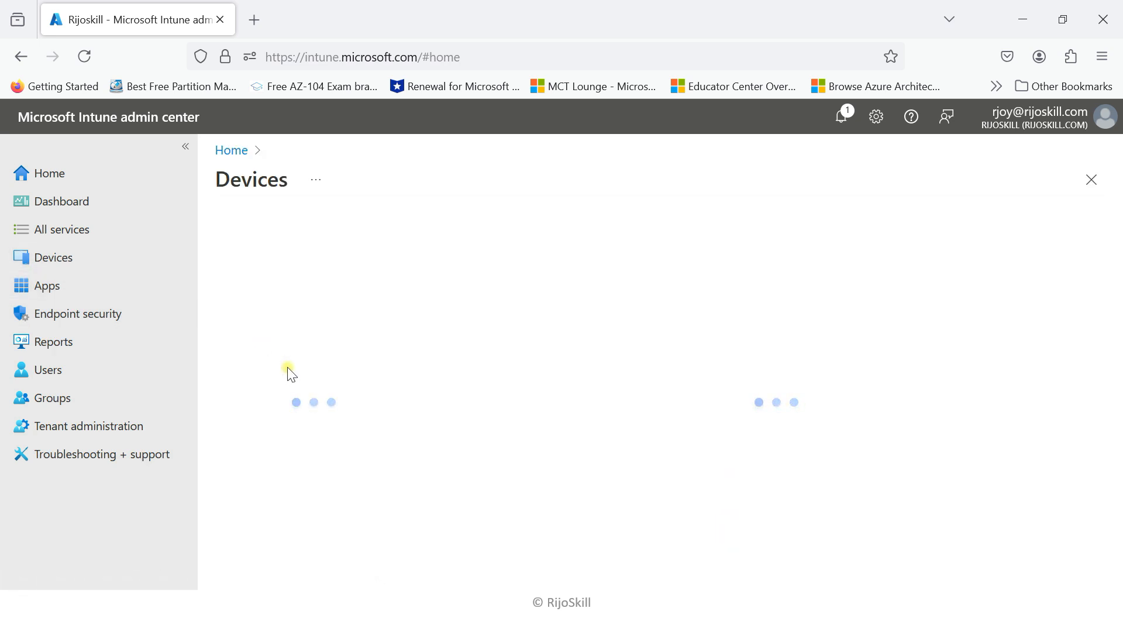
- Open the compliance settings within the Devices area's Compliance page
scroll(291, 496, down, 3)
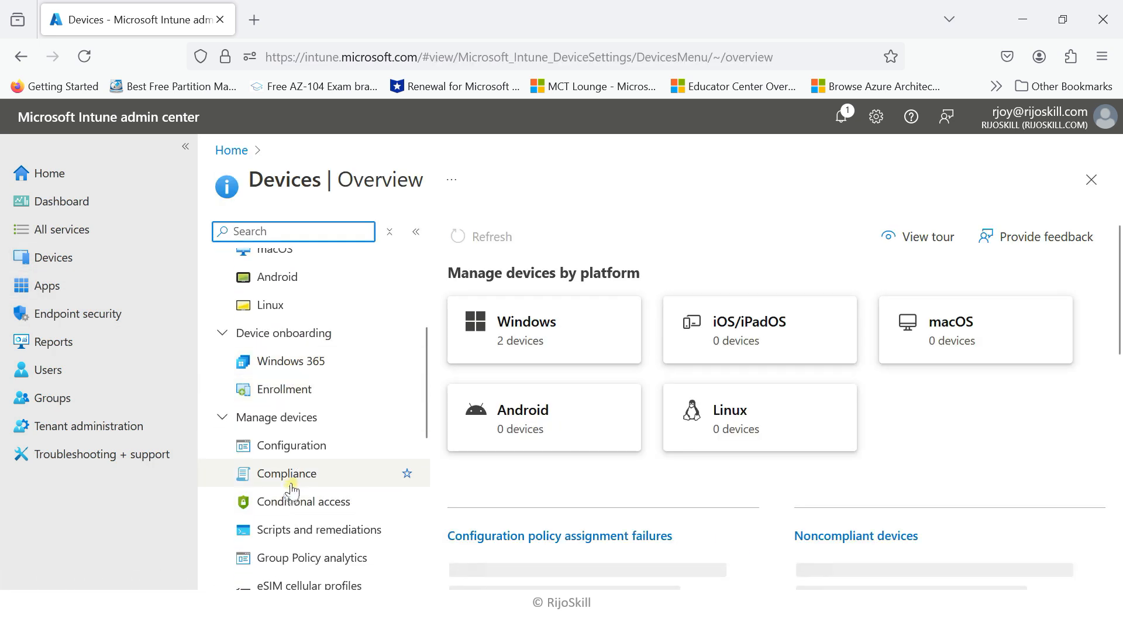
click(289, 474)
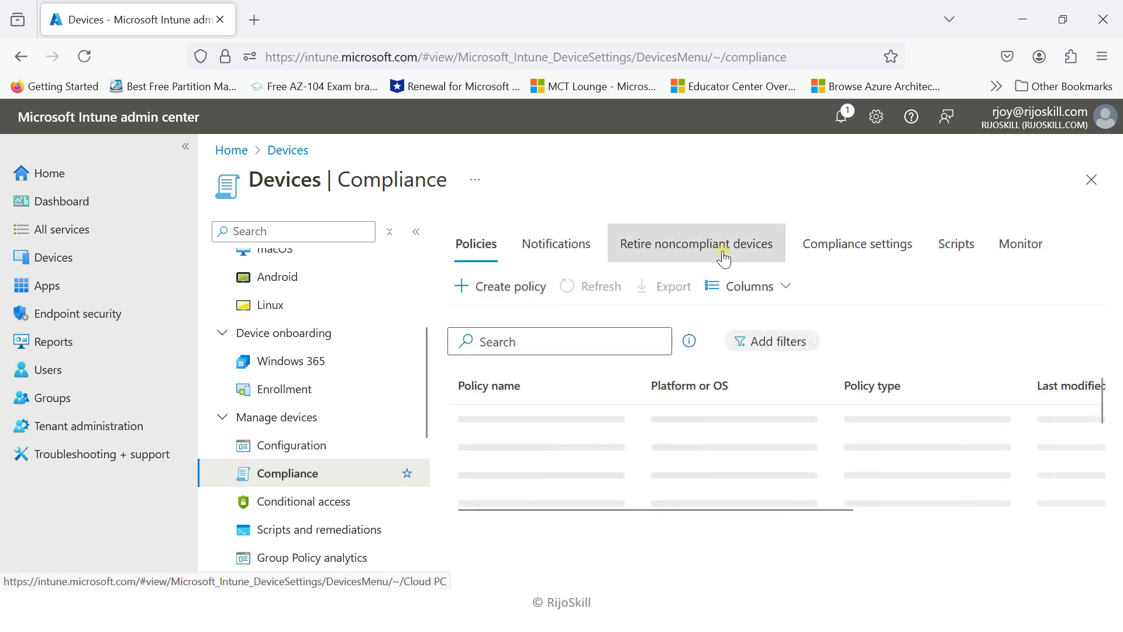
click(855, 255)
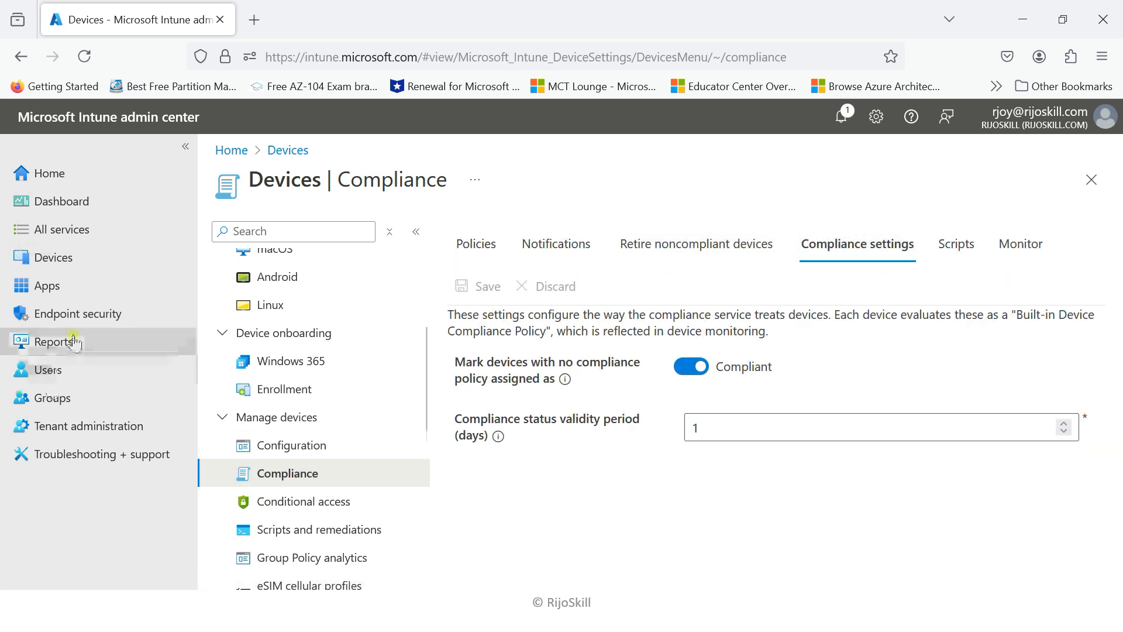
- Open the compliance policy settings through Endpoint security's Device compliance area
click(74, 316)
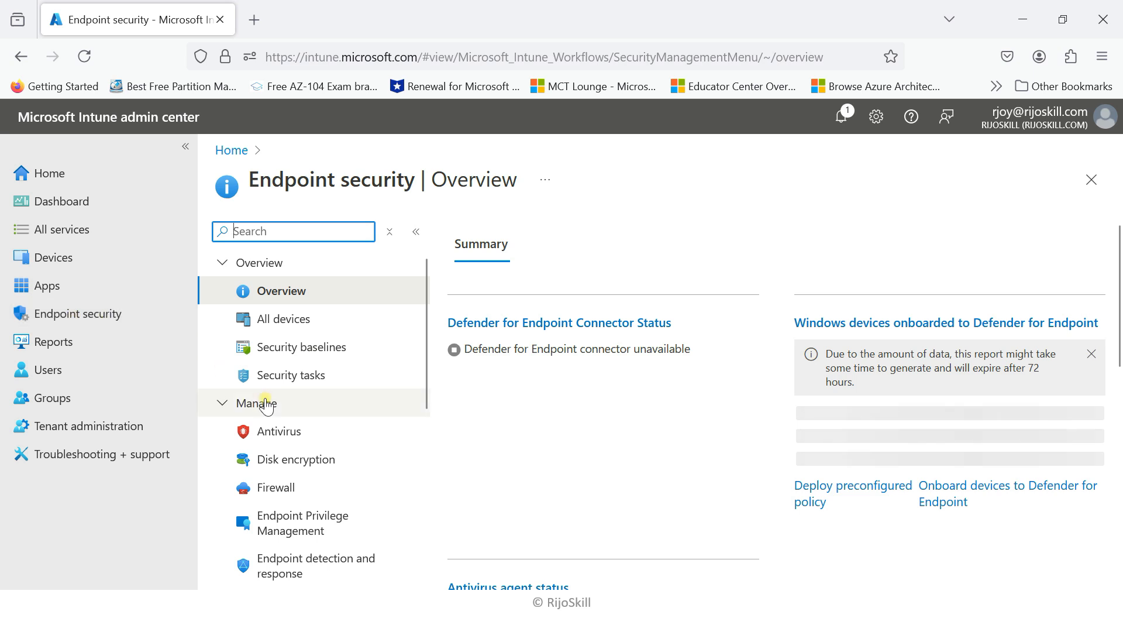
scroll(263, 401, down, 3)
click(298, 517)
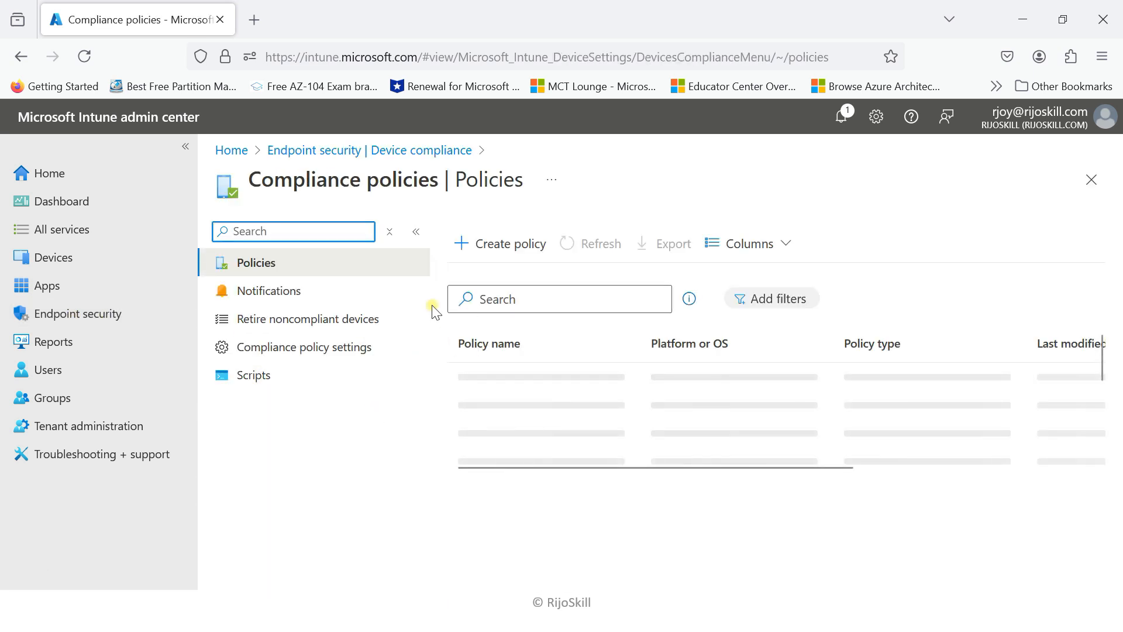
click(317, 359)
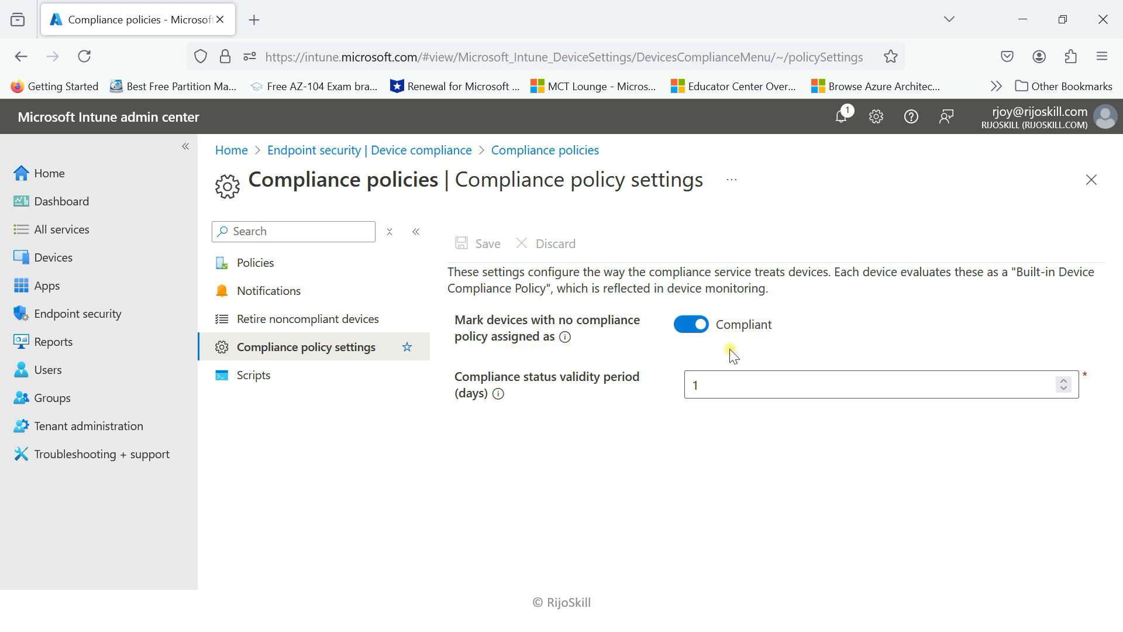
- Try marking devices with no compliance policy assigned as Not compliant, and restore the setting to Compliant
click(700, 325)
click(699, 327)
click(687, 327)
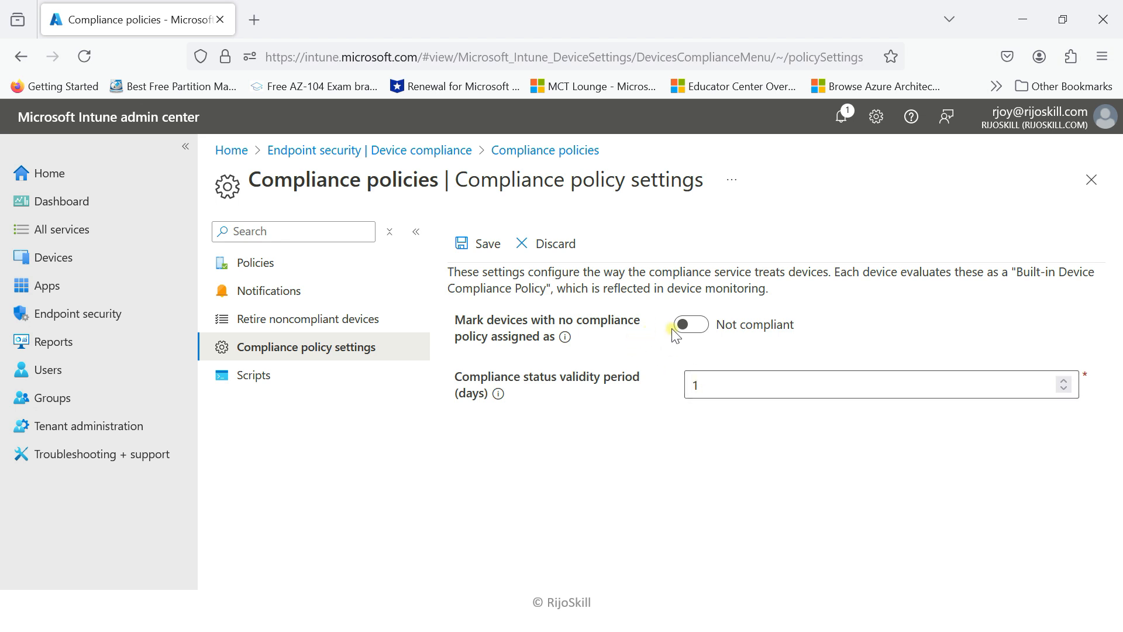
click(691, 325)
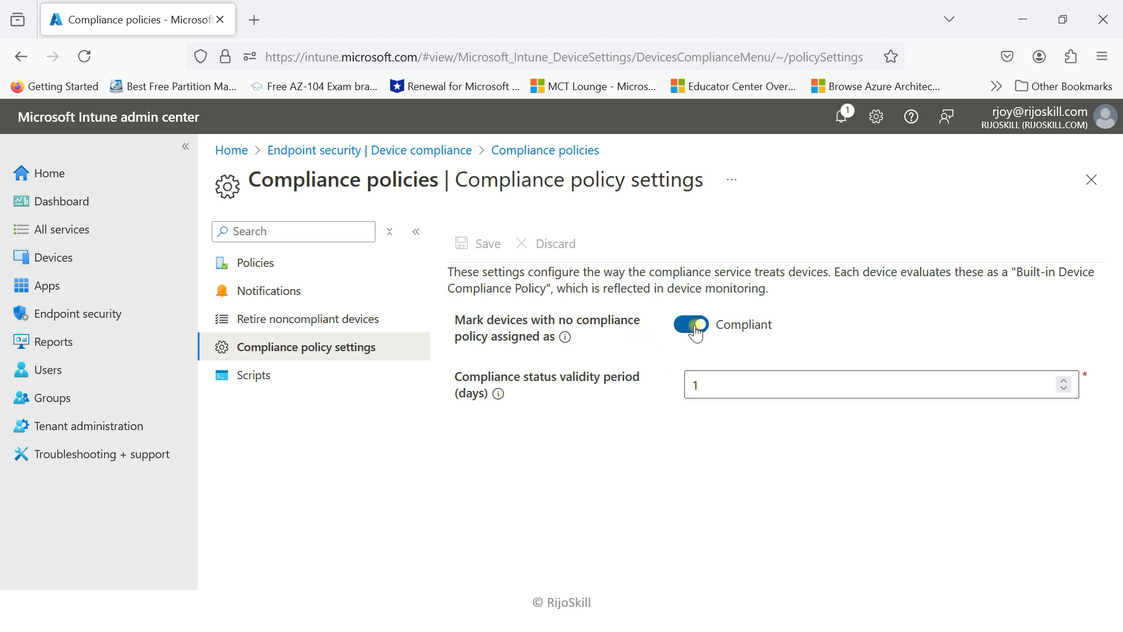
- Examine the Default Device Compliance Policy's per-setting states for the Windows device DESKTOP-FIGP4GR, and close the details
click(67, 260)
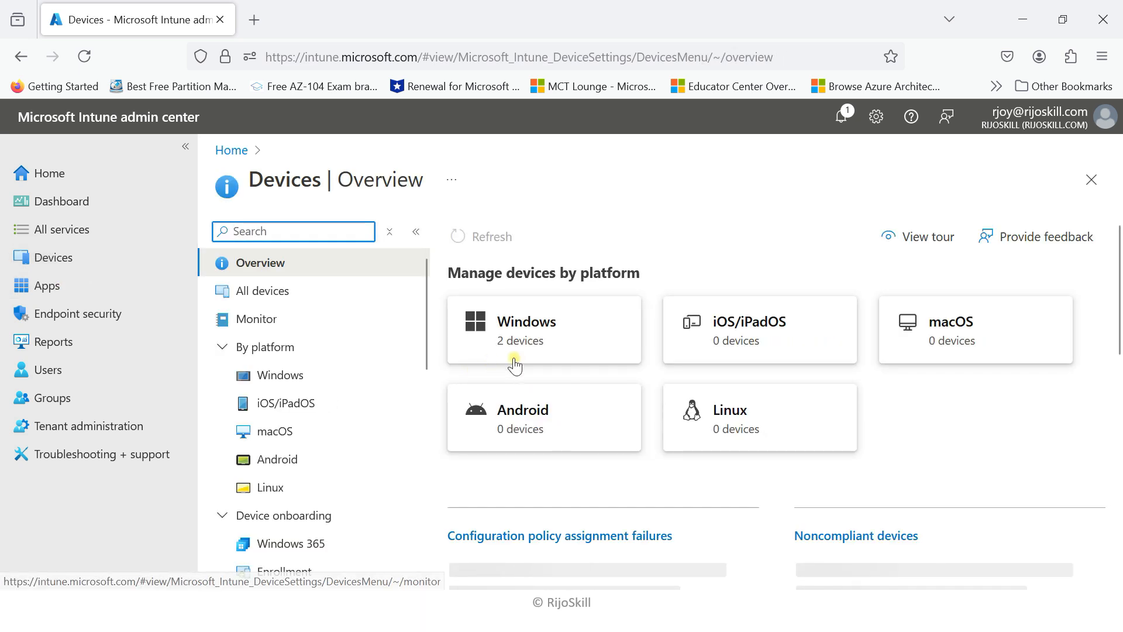
click(529, 348)
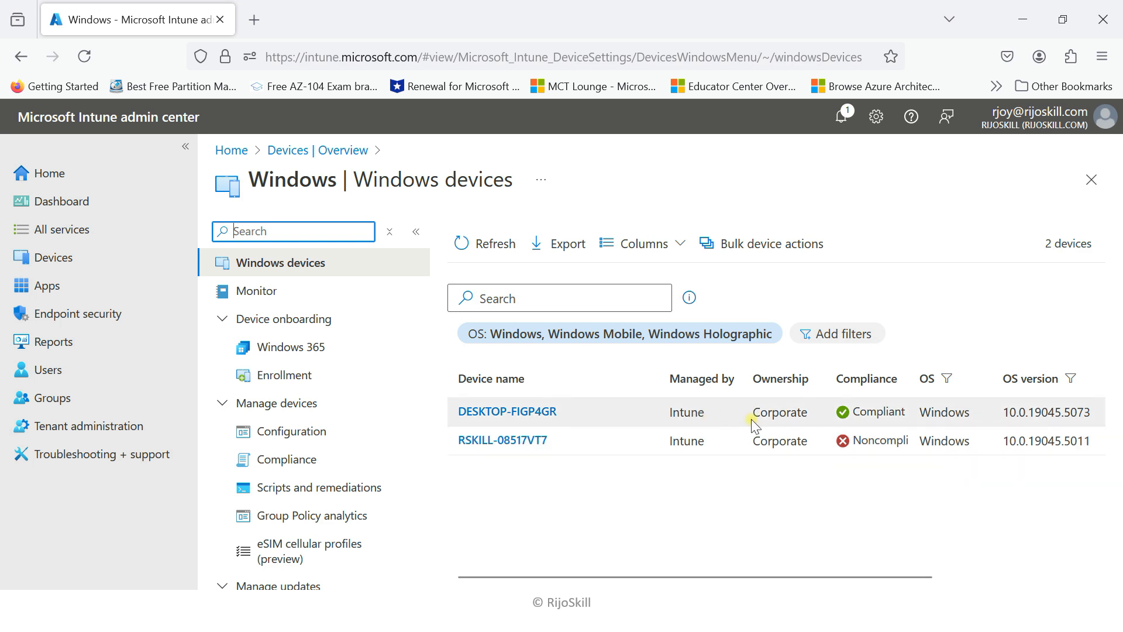
click(542, 411)
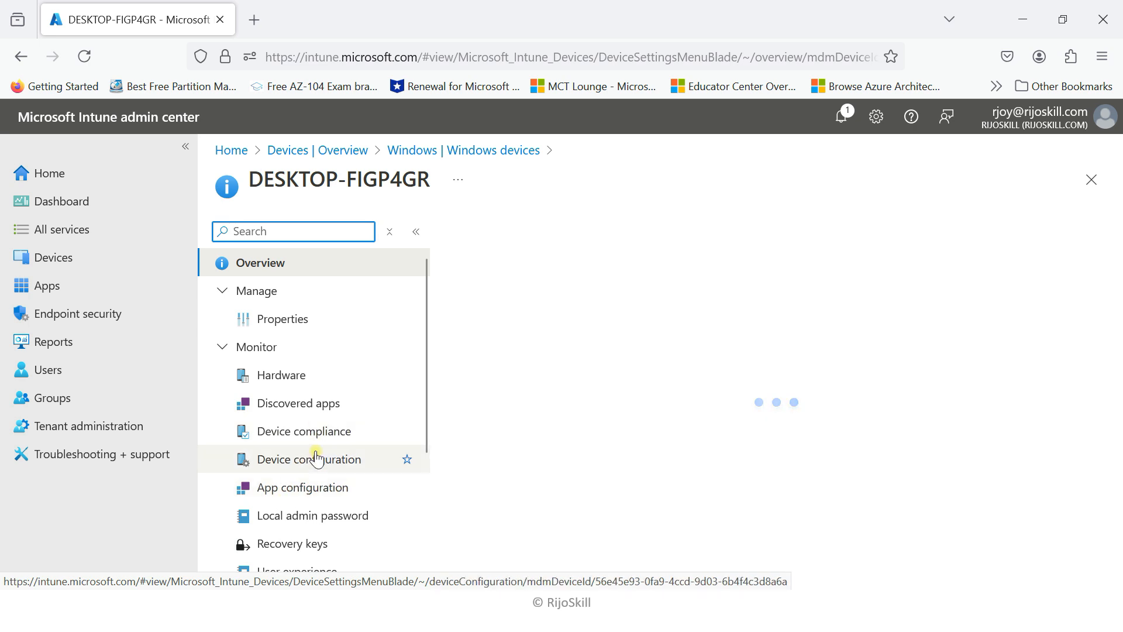
click(311, 440)
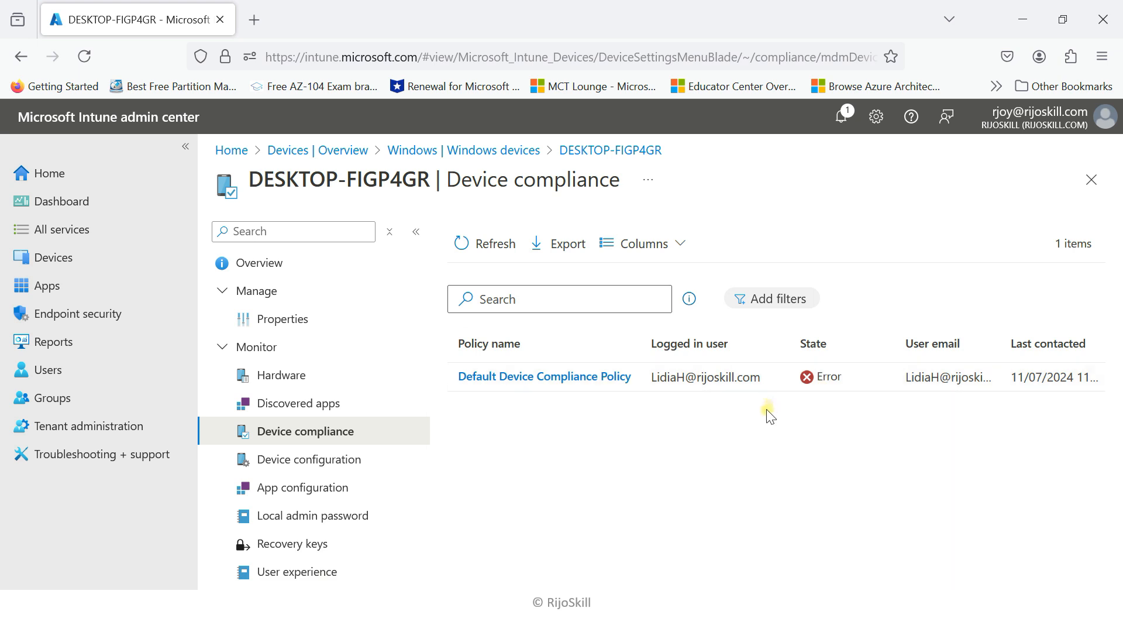
click(514, 379)
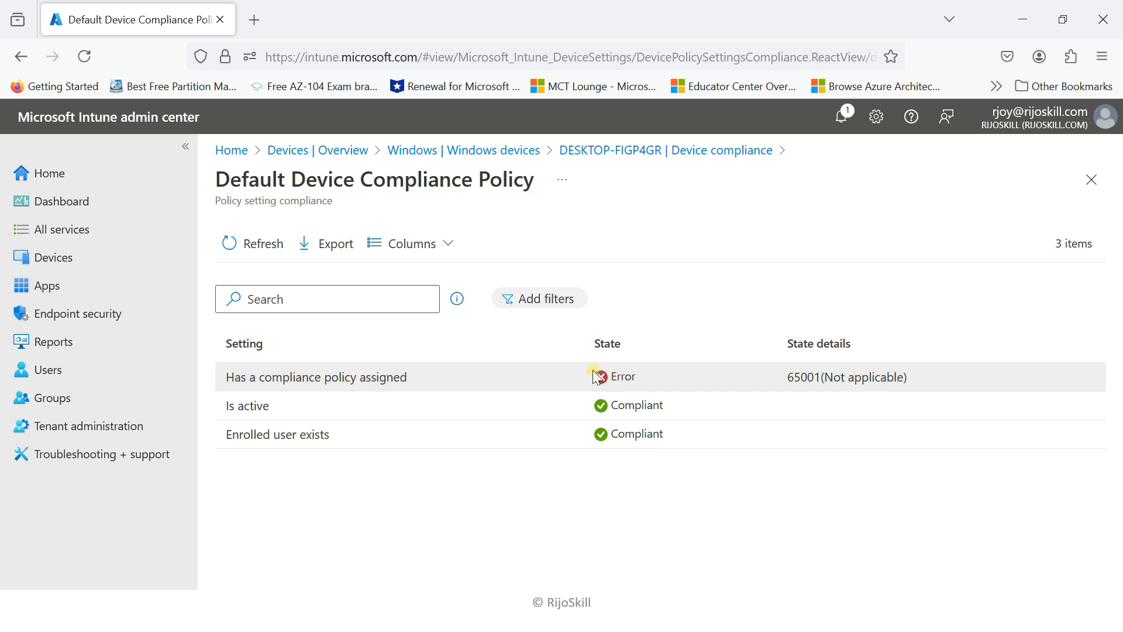
click(1091, 179)
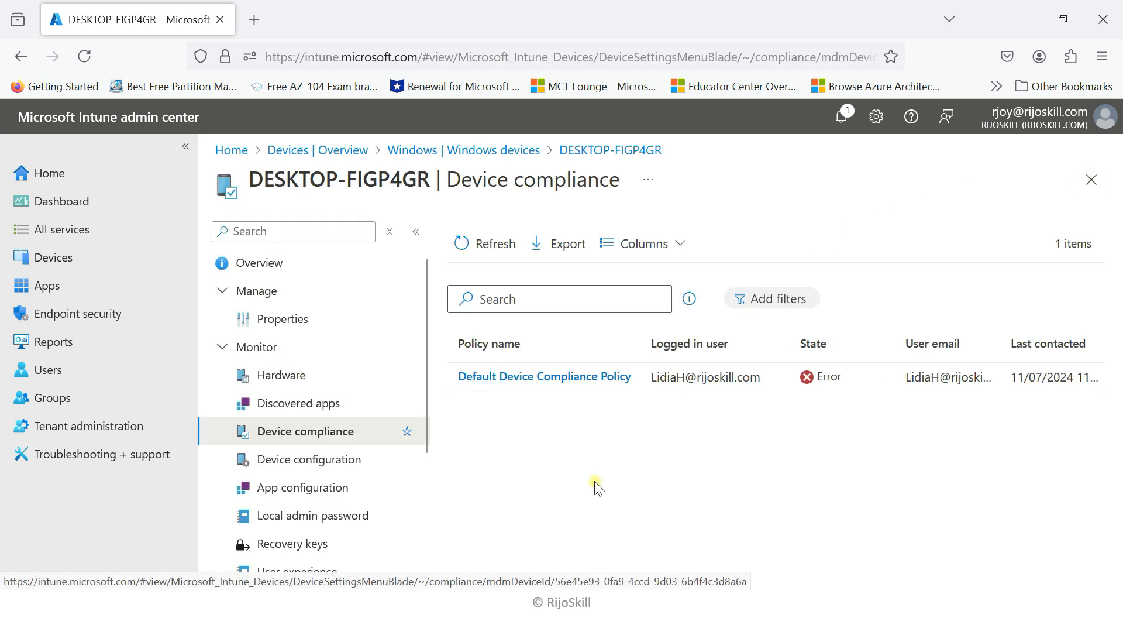
- In Endpoint security's compliance policy settings, try a compliance status validity period of 30 days
click(79, 314)
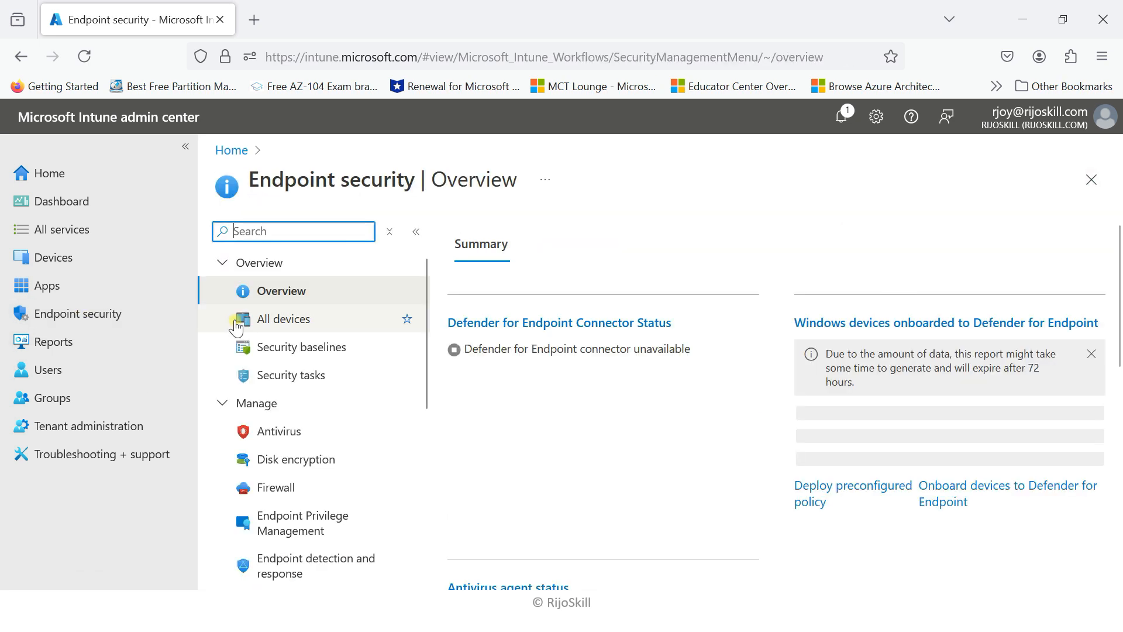
scroll(332, 353, down, 5)
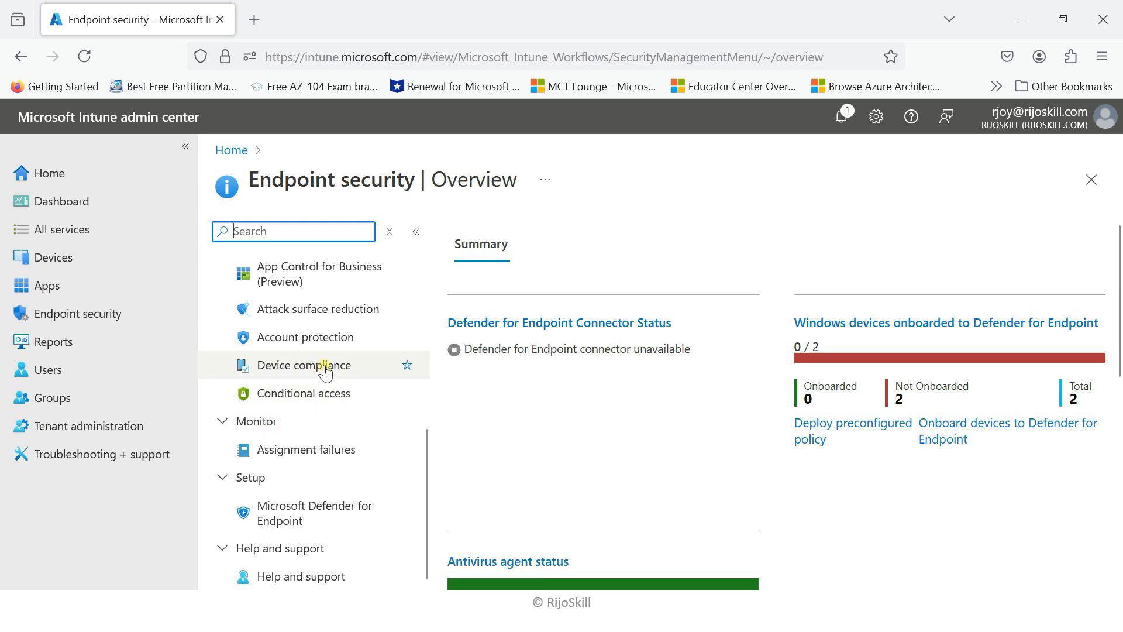
click(329, 366)
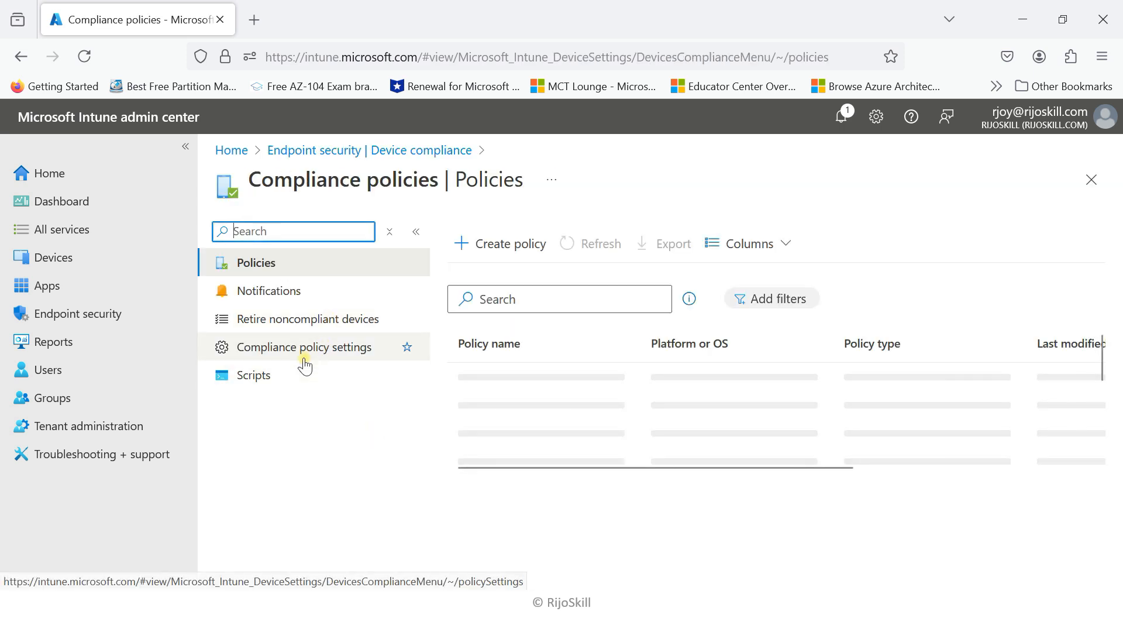
click(373, 356)
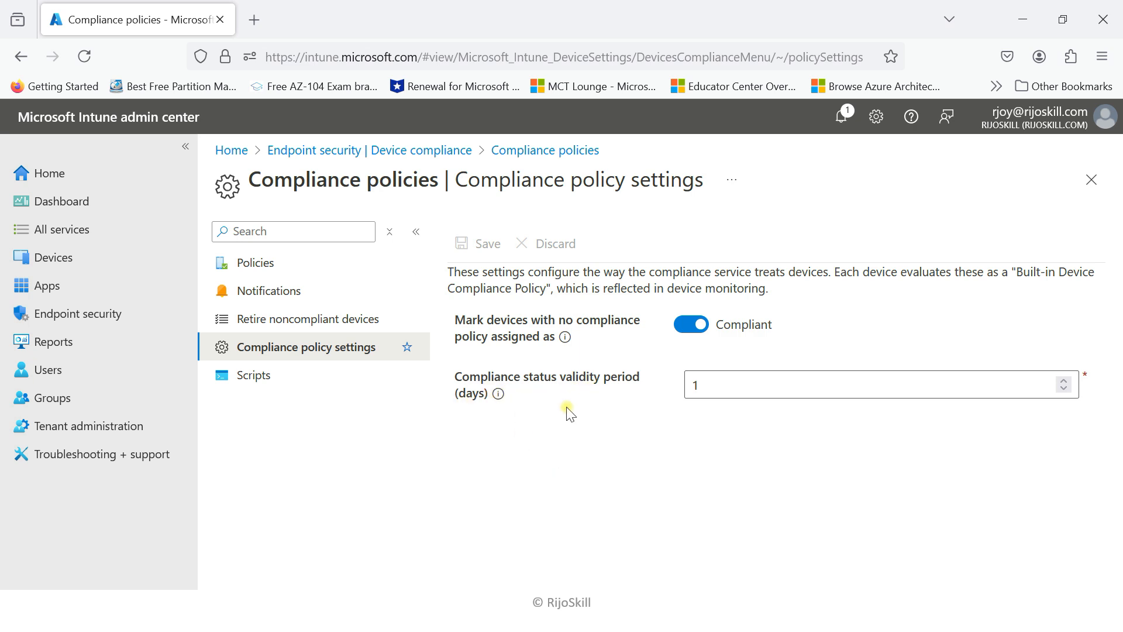
click(790, 388)
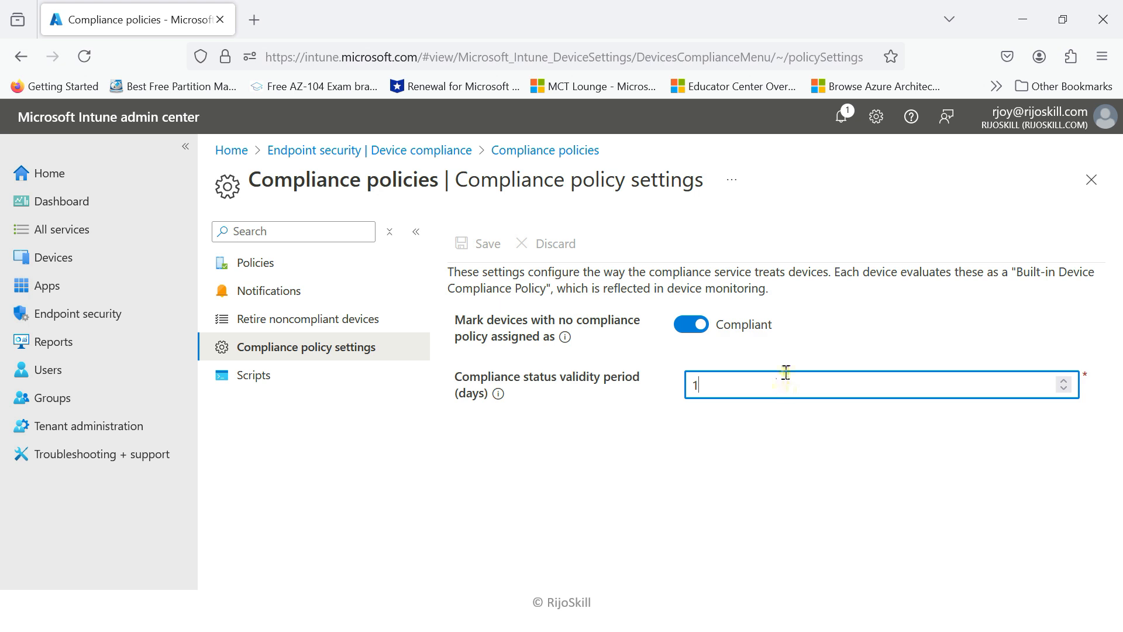
key(BackSpace)
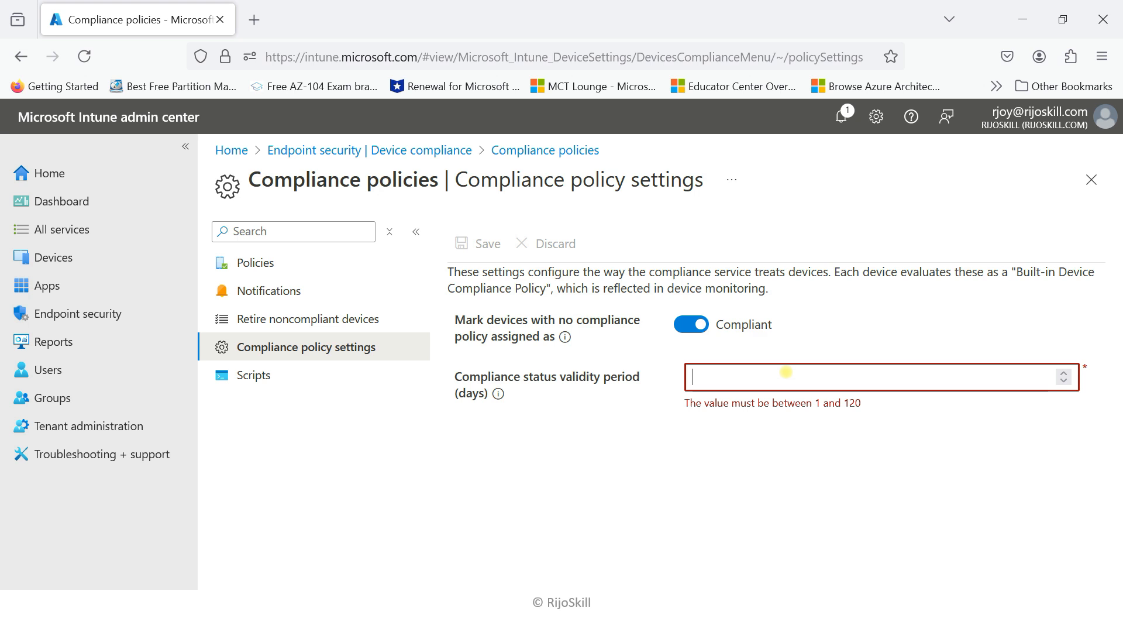
text(30)
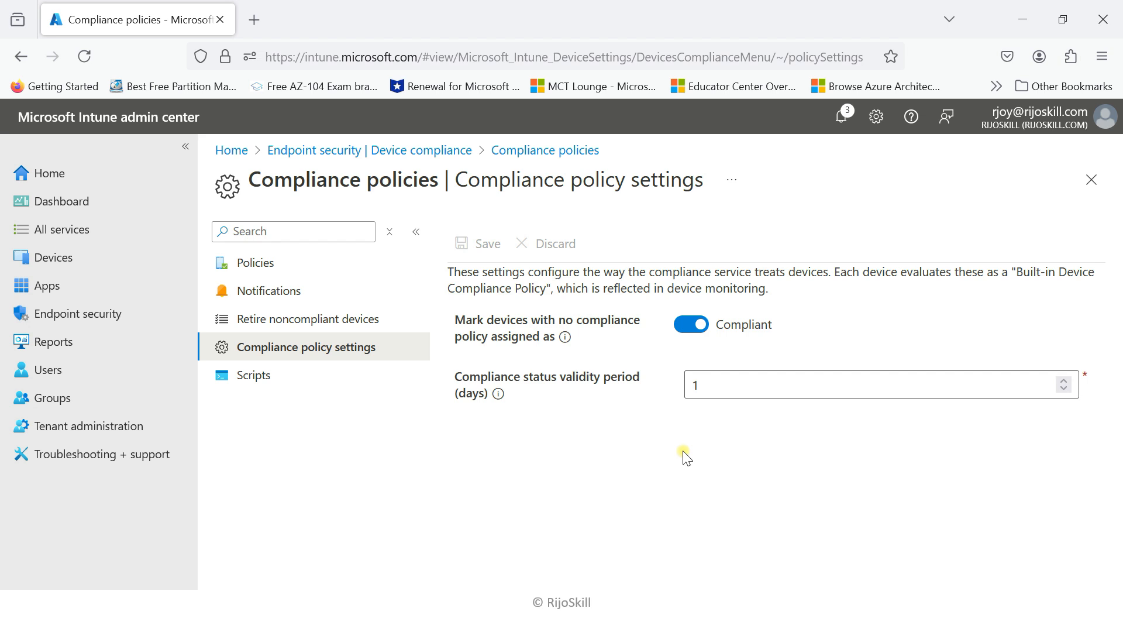
- Start a noncompliance notification named "Device compliance" and proceed to its header and footer settings
click(304, 297)
click(531, 294)
click(508, 290)
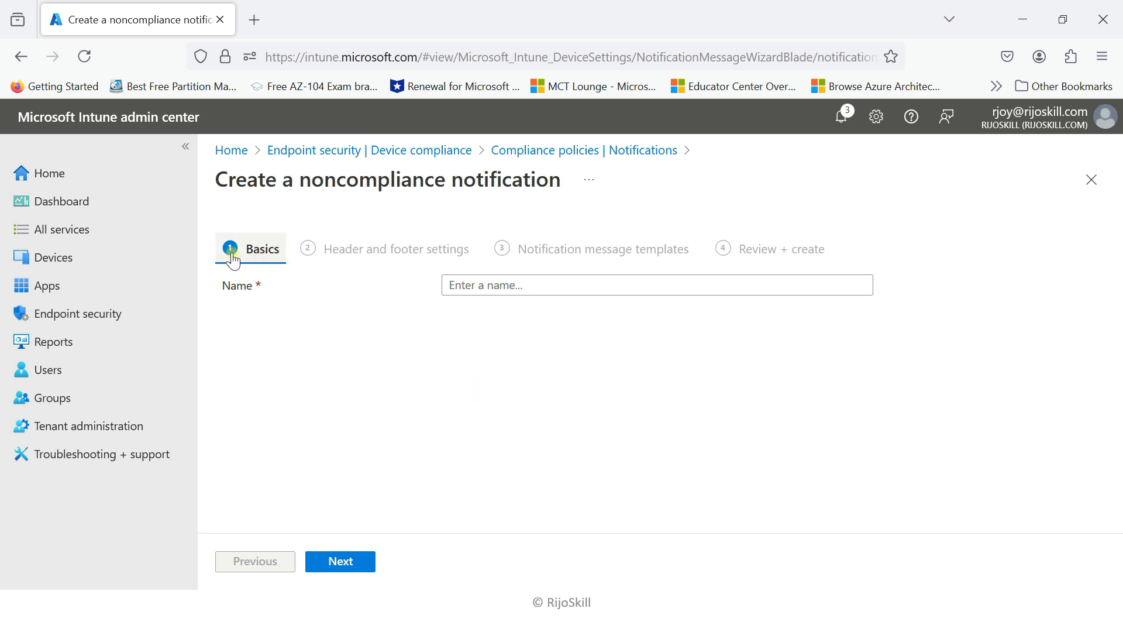
click(473, 291)
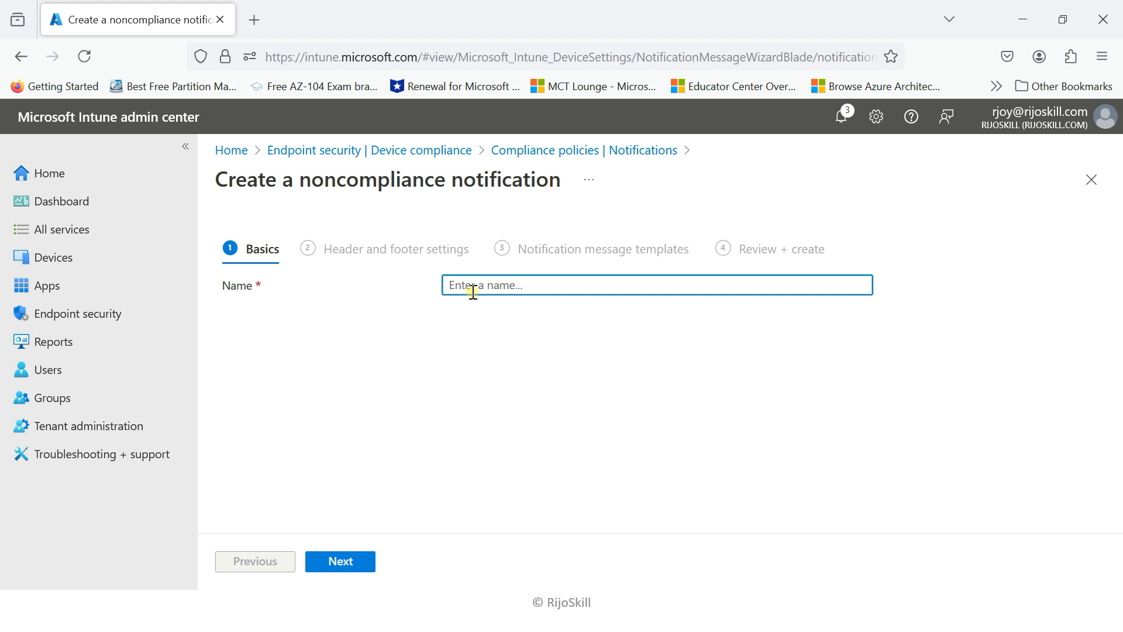
text(Device compliance)
click(345, 563)
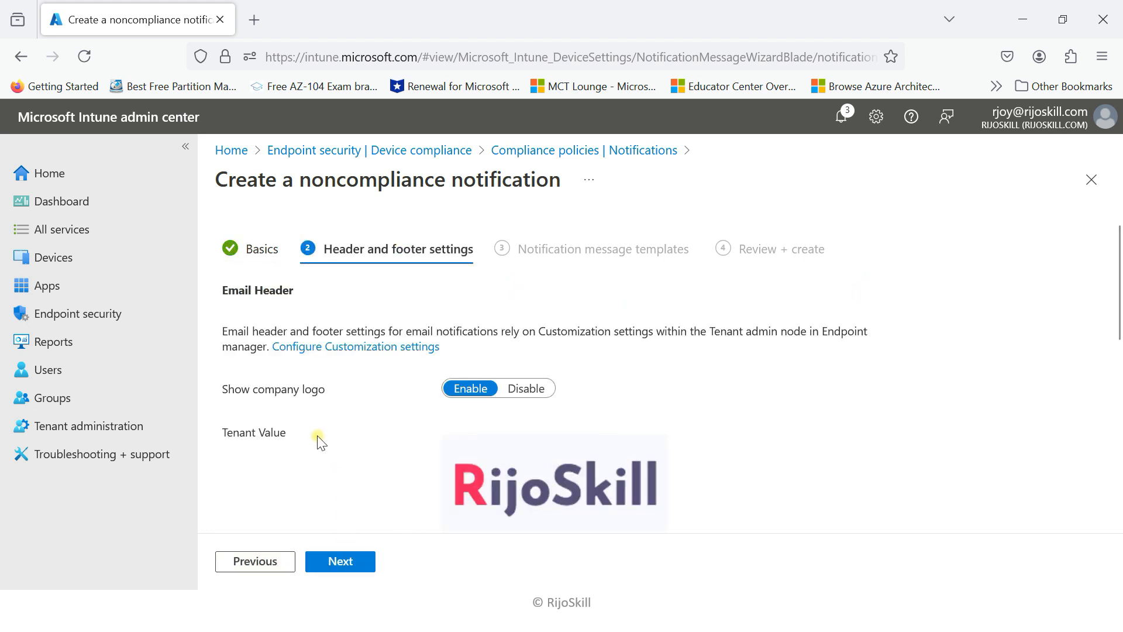
- Examine the notification's email header and footer options for company logo, company name, contact information and portal website link
scroll(429, 296, down, 2)
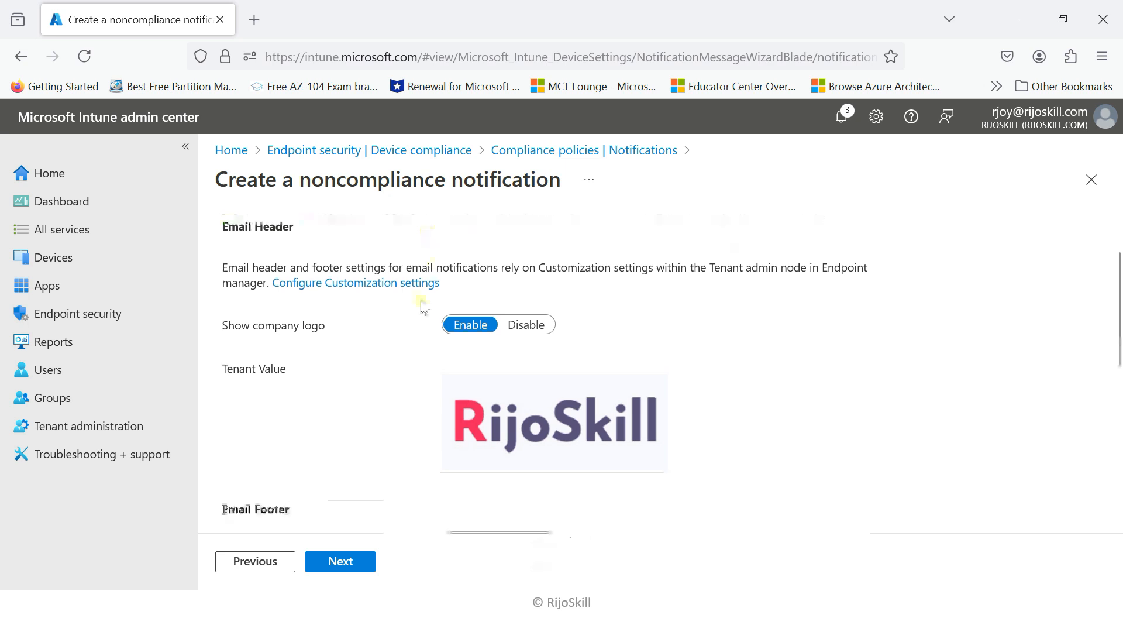
scroll(419, 318, down, 2)
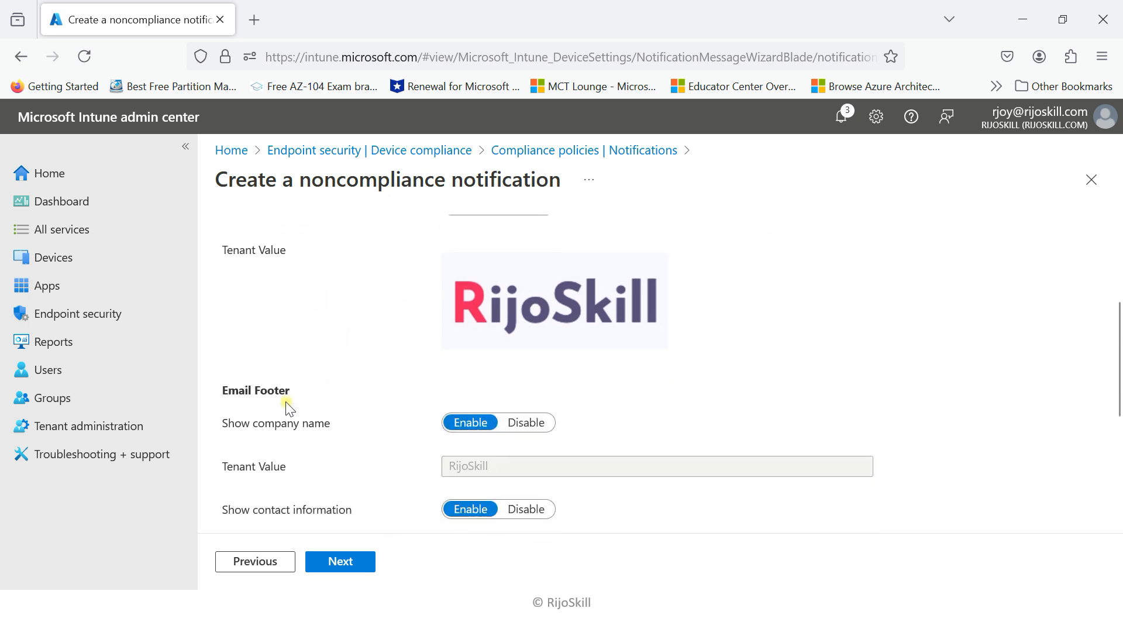
scroll(363, 391, down, 5)
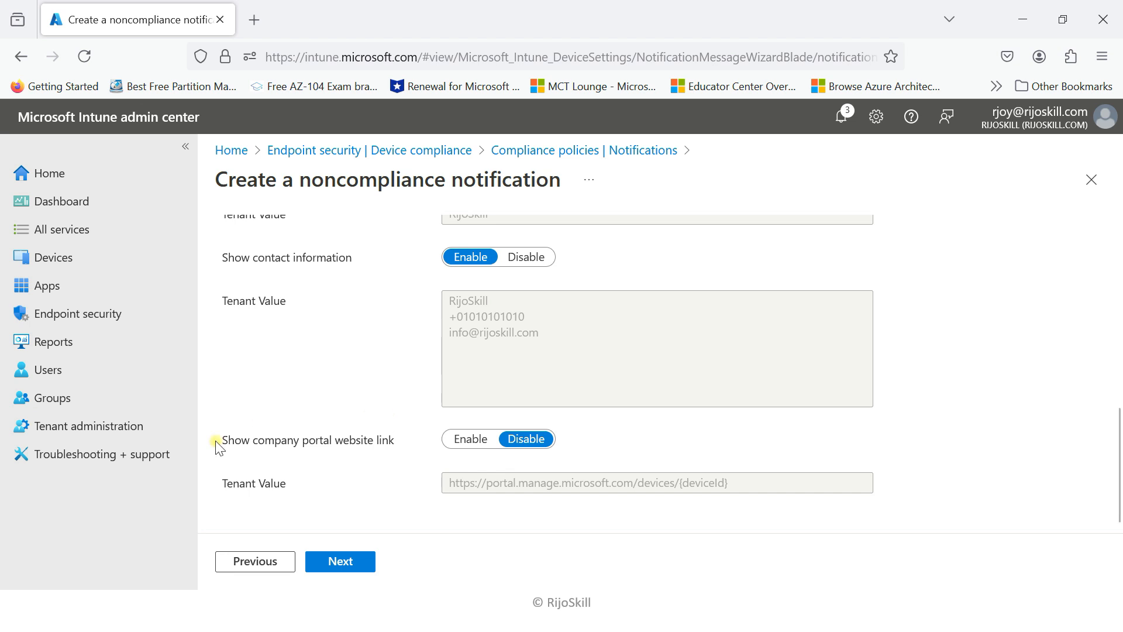
- Open Tenant administration's Customization page in a separate browser tab and examine its branding and support information
right_click(102, 424)
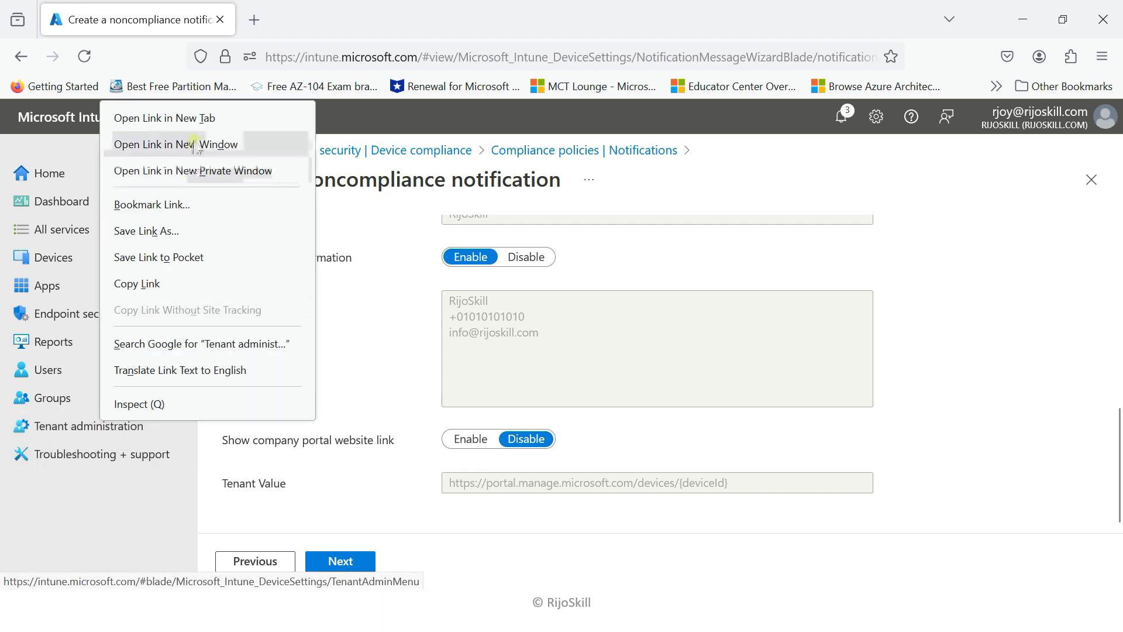
click(198, 119)
key(ctrl+Tab)
scroll(319, 378, down, 8)
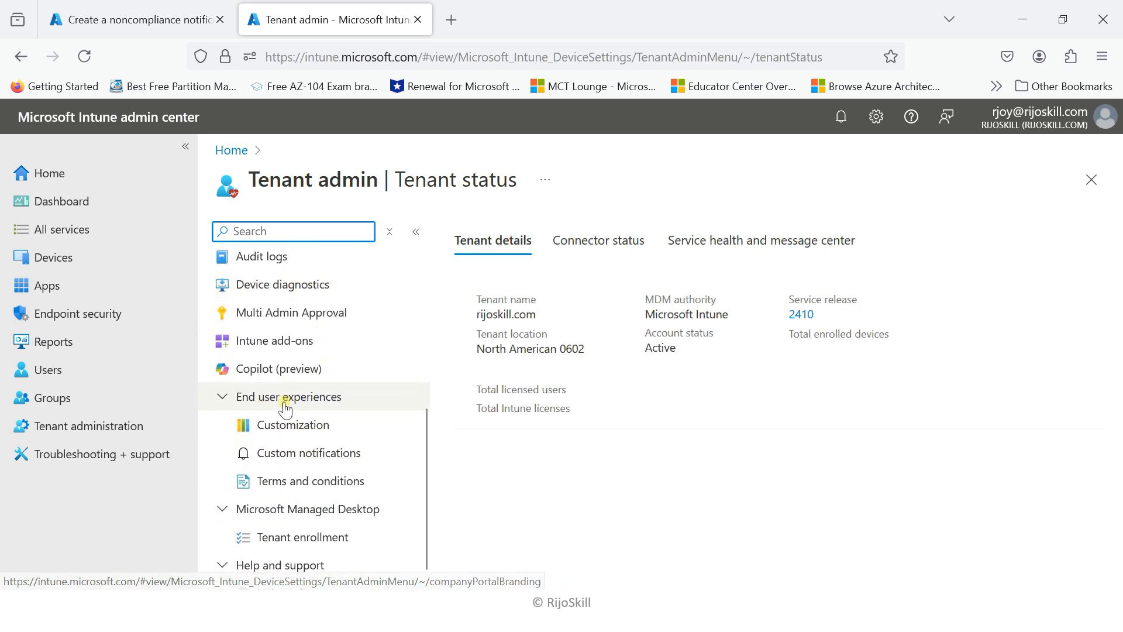
click(306, 426)
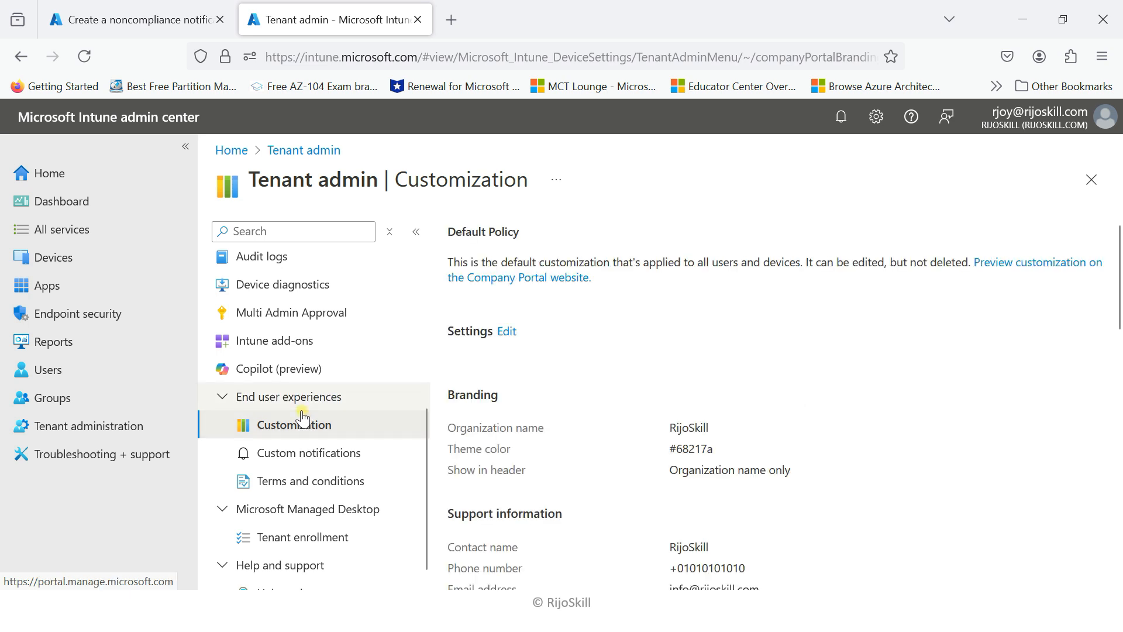
scroll(532, 389, down, 3)
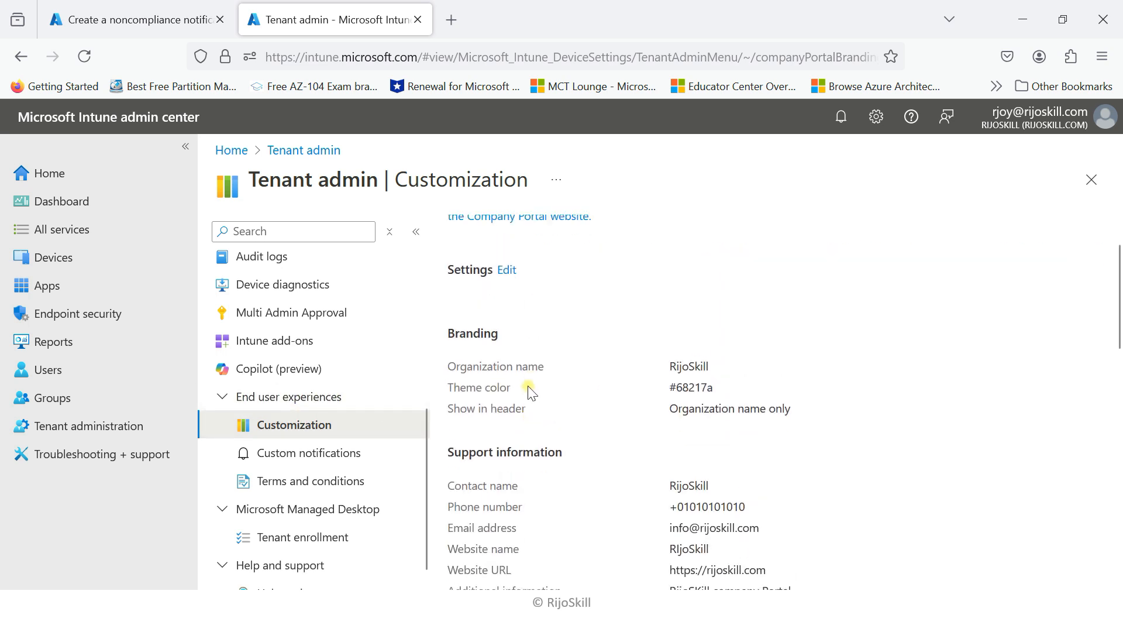
scroll(531, 389, up, 3)
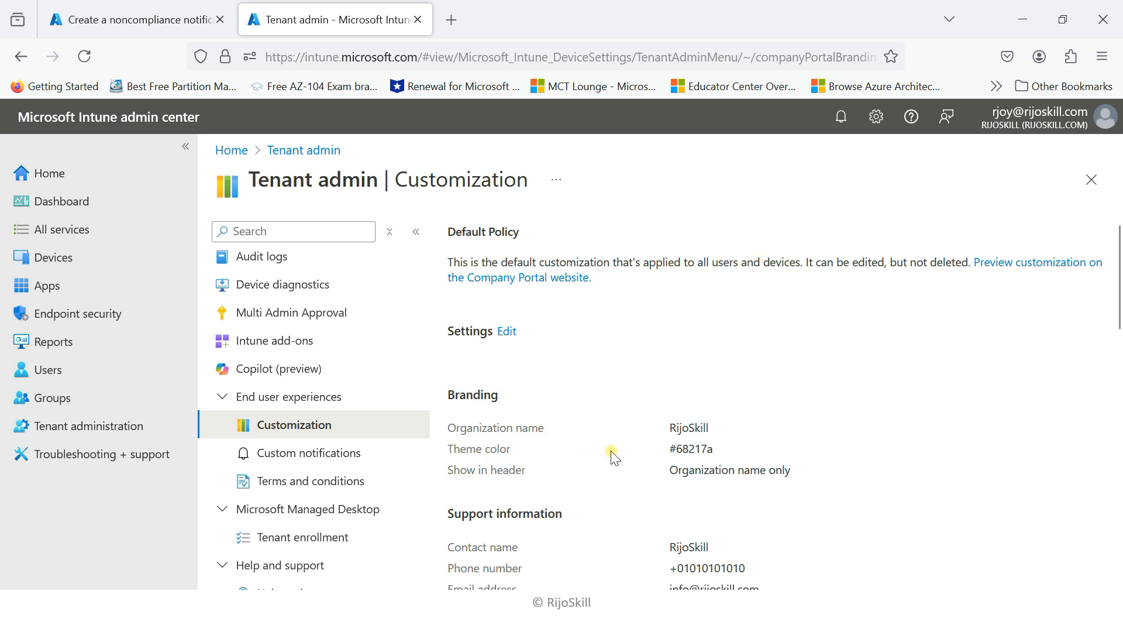
scroll(609, 454, down, 2)
scroll(643, 414, down, 2)
scroll(649, 454, up, 4)
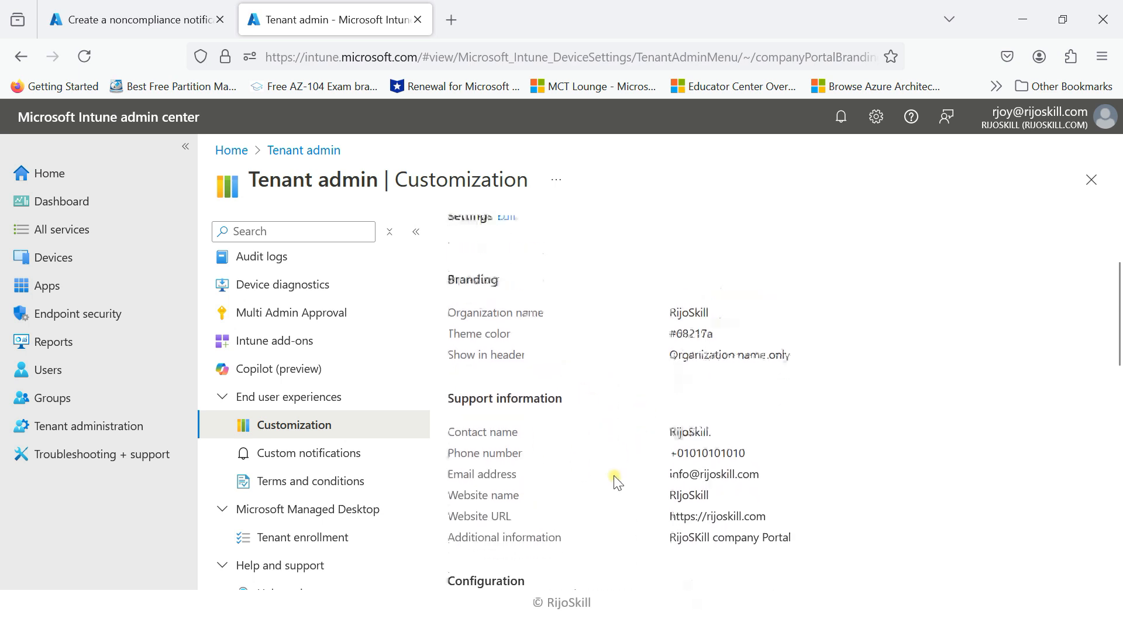
- Open the default customization policy's settings for editing and examine the branding options
click(507, 331)
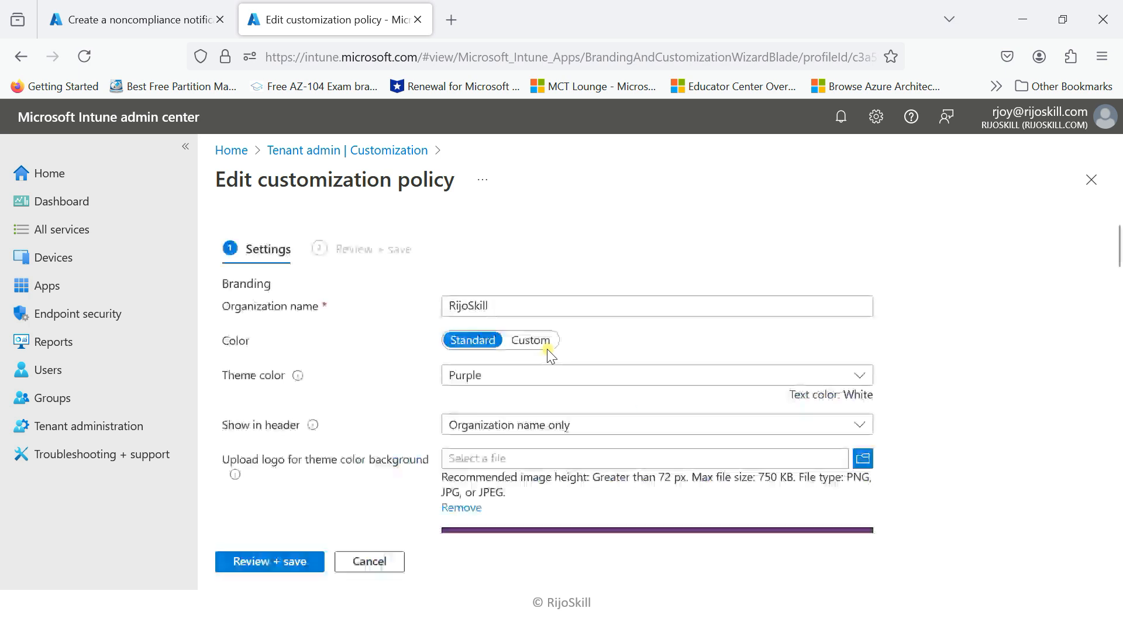
scroll(548, 349, down, 2)
scroll(548, 350, up, 2)
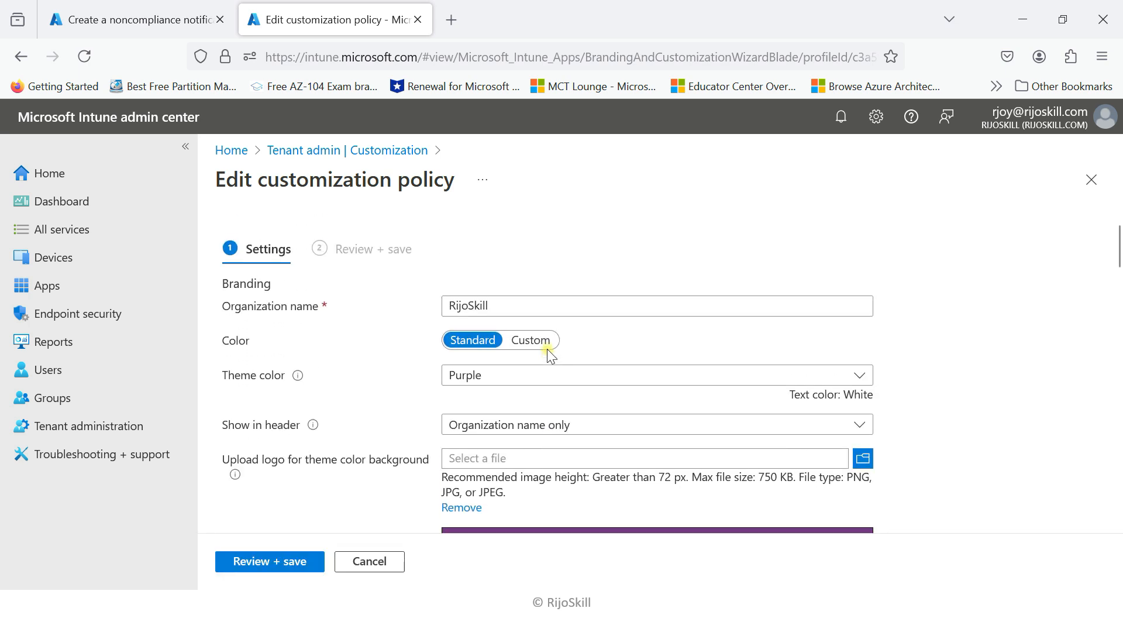
- Examine the customization policy's logo settings and its support information, including contact and website details
scroll(546, 349, down, 2)
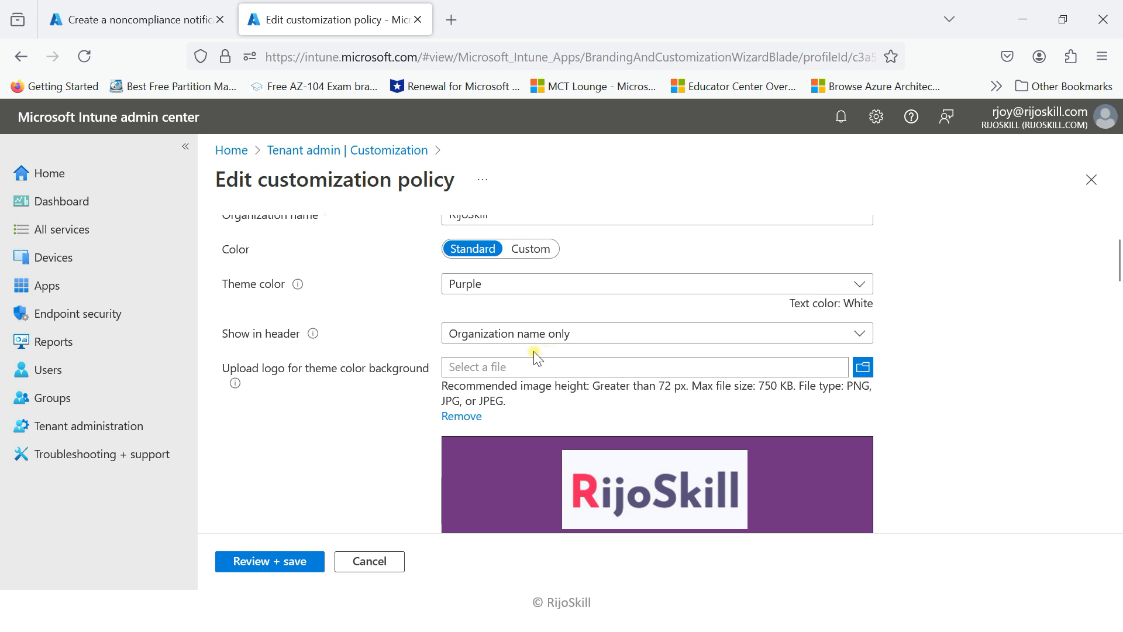
scroll(539, 365, down, 2)
scroll(665, 353, down, 4)
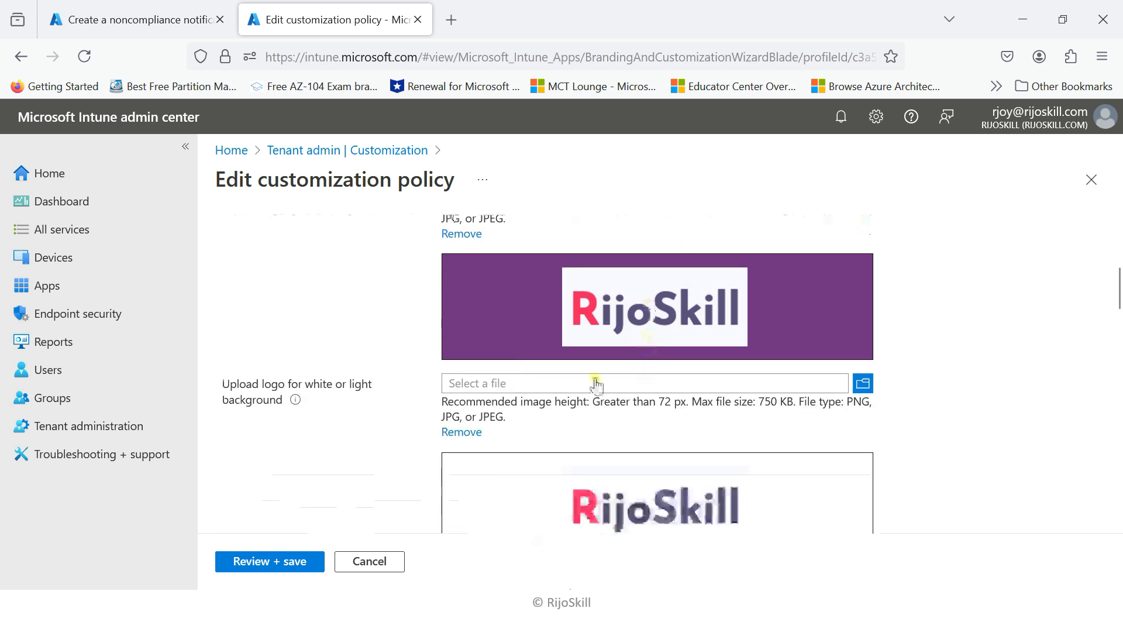
scroll(554, 393, down, 8)
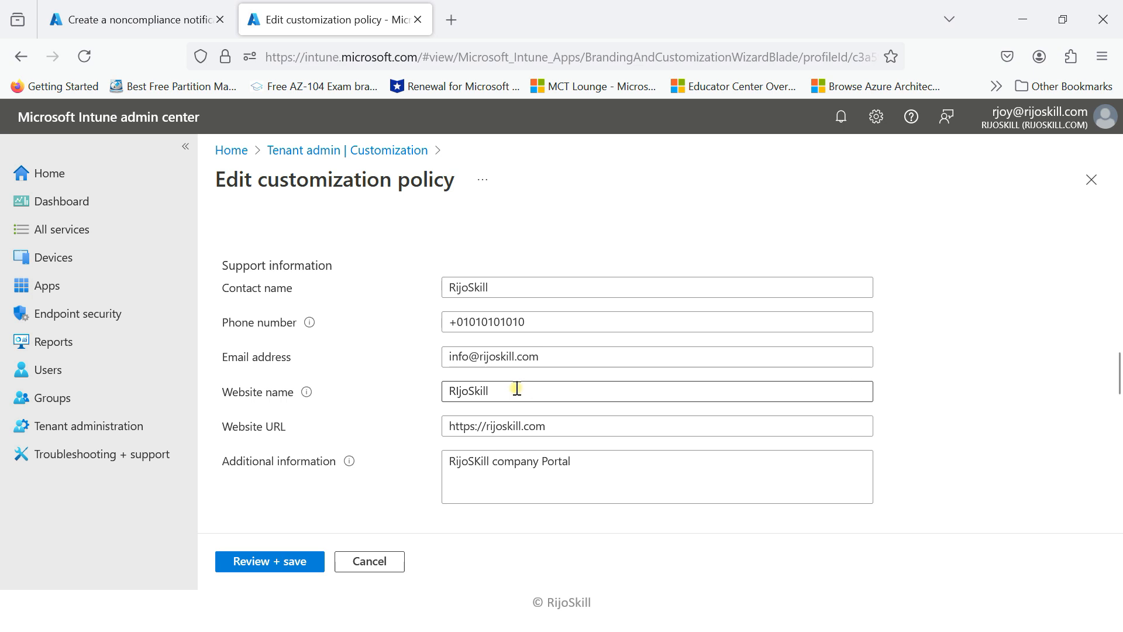
- Return to the noncompliance notification, review its header and footer settings, and proceed to the notification message templates
click(153, 19)
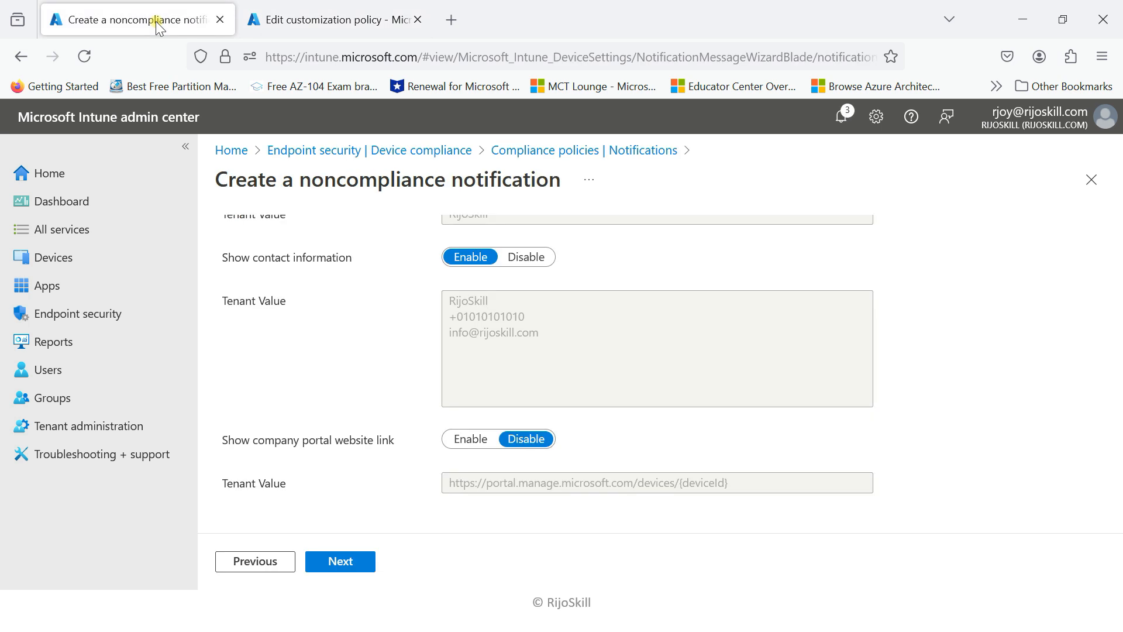
scroll(543, 394, up, 3)
scroll(543, 394, down, 4)
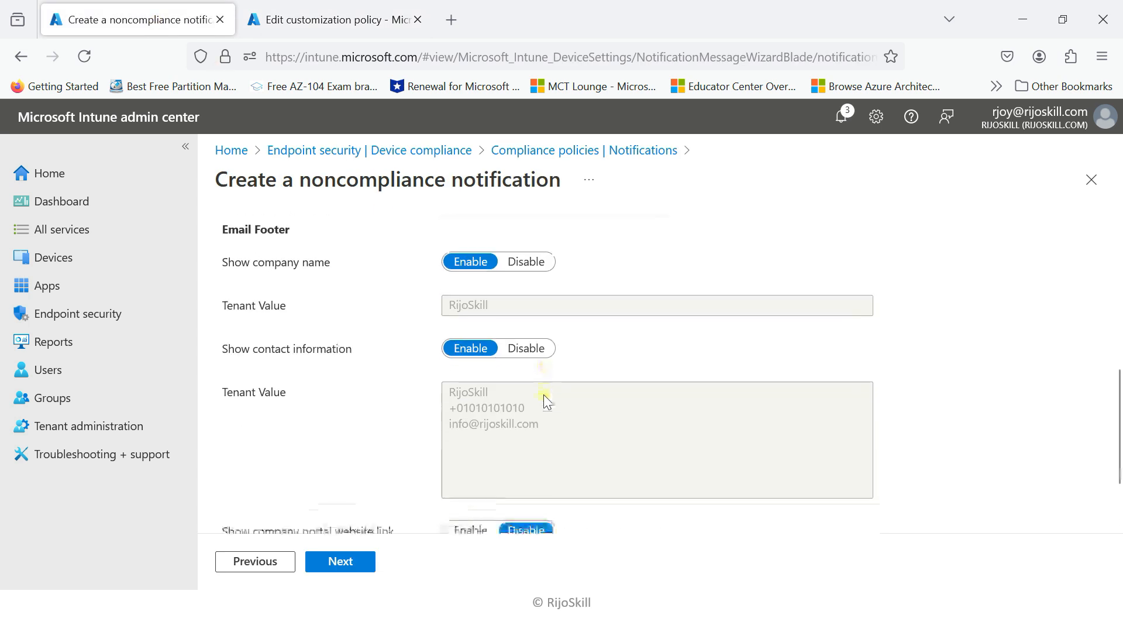
scroll(511, 463, up, 5)
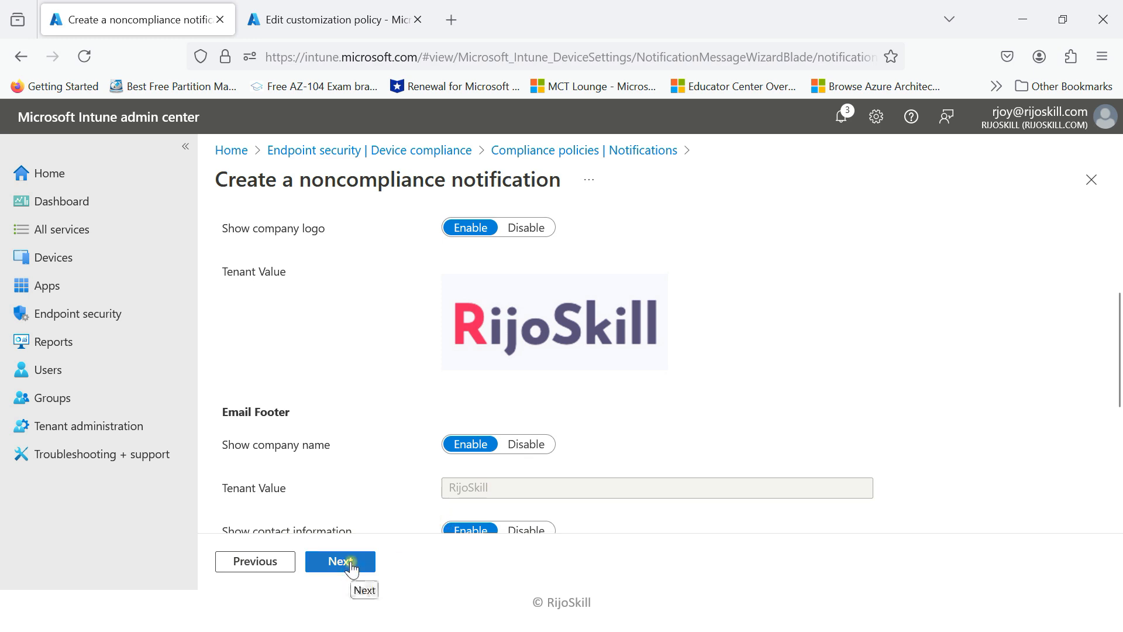
scroll(346, 517, up, 3)
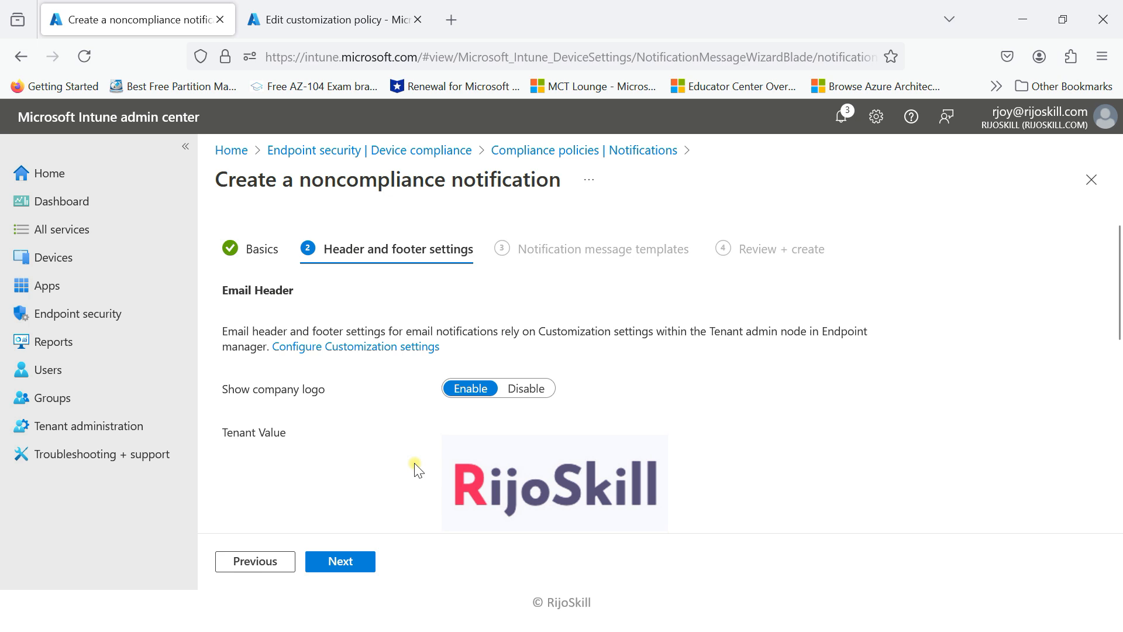
scroll(386, 509, down, 5)
click(367, 564)
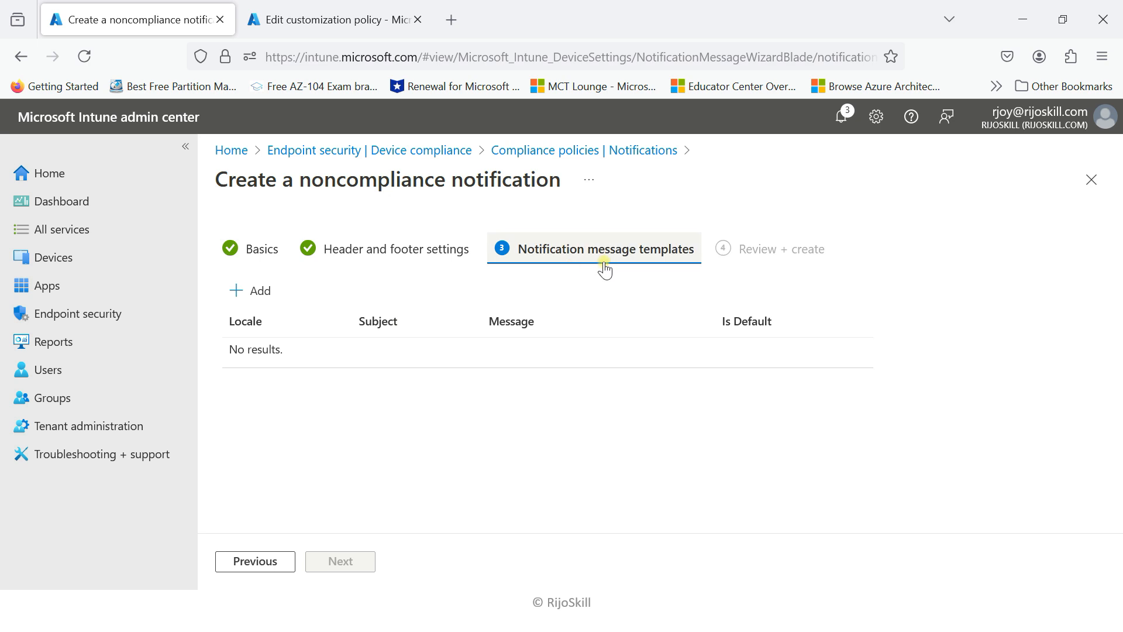
- Start a message template for the English (United States) locale with the subject "Device compliance"
click(249, 300)
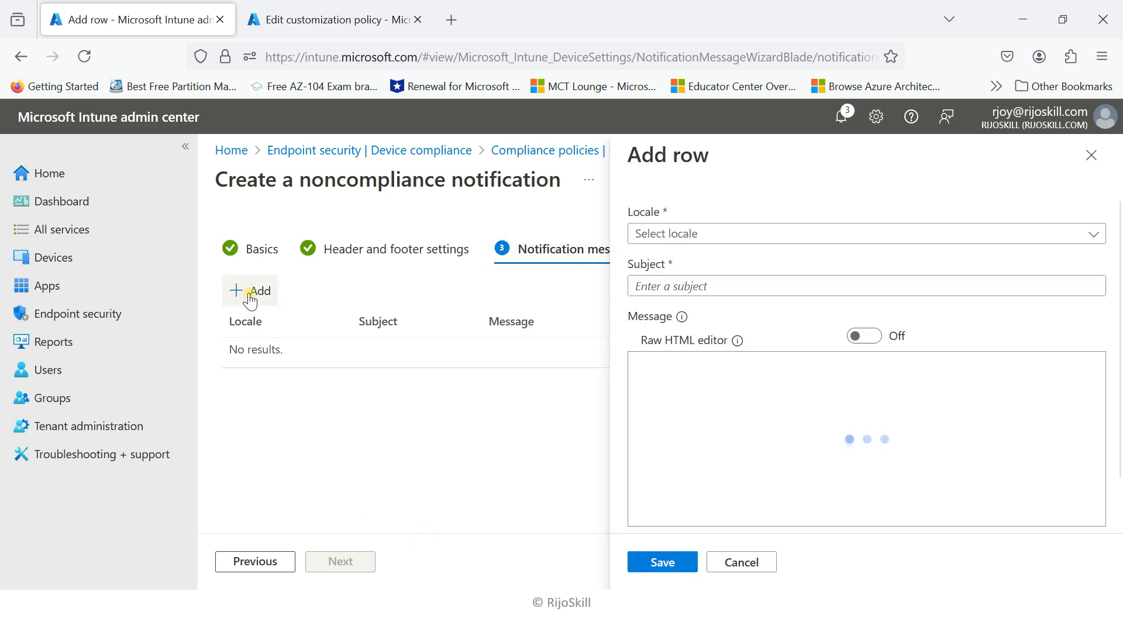
click(647, 235)
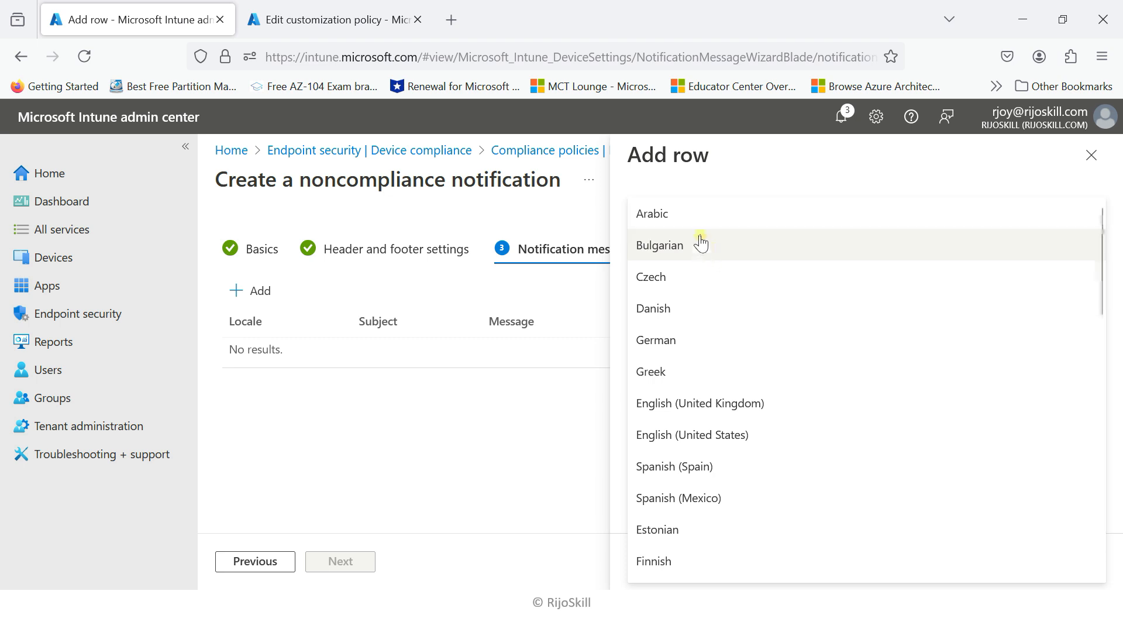
click(706, 210)
click(678, 234)
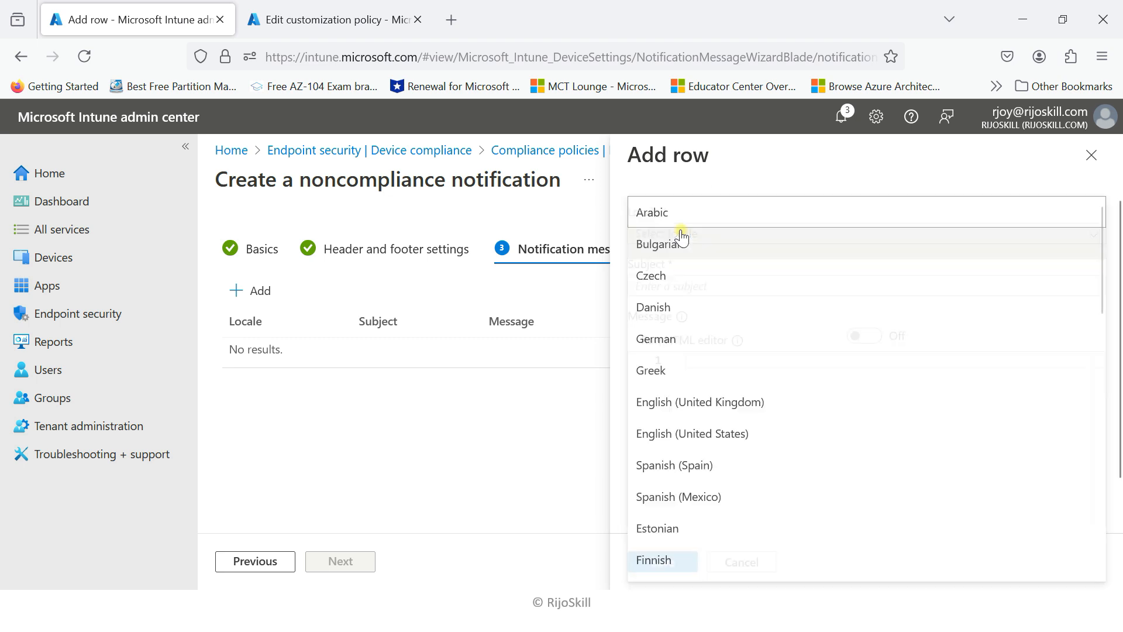
click(697, 436)
click(669, 286)
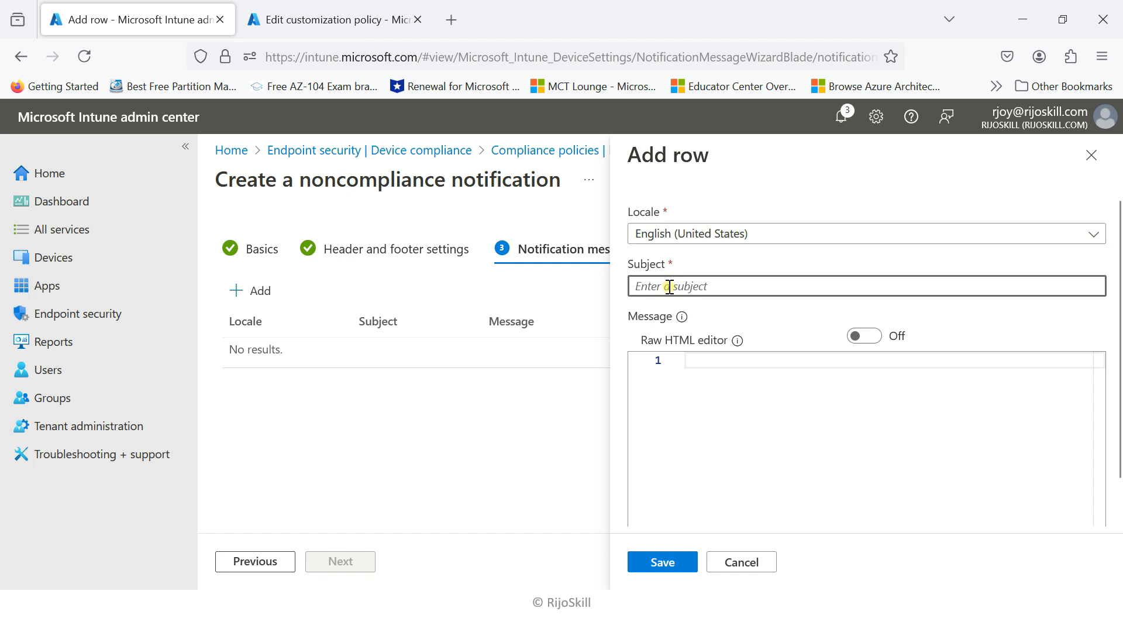
text(Device compliance)
- Enable the raw HTML editor and write the message "<hi> this device compliance</hi>"
click(871, 339)
click(744, 371)
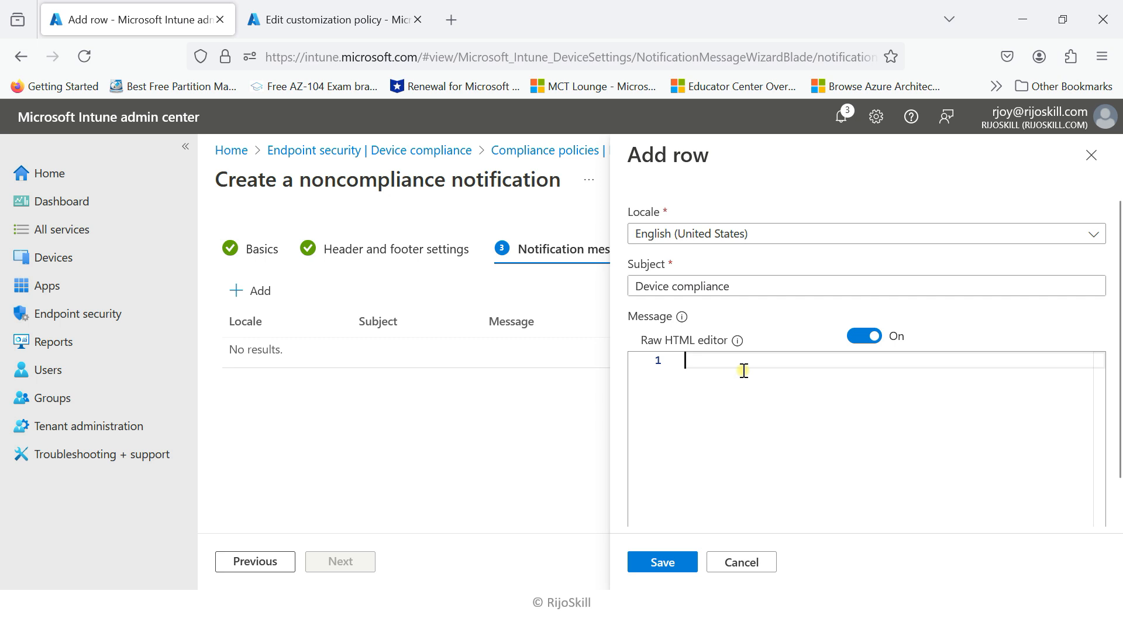
text(<hi></)
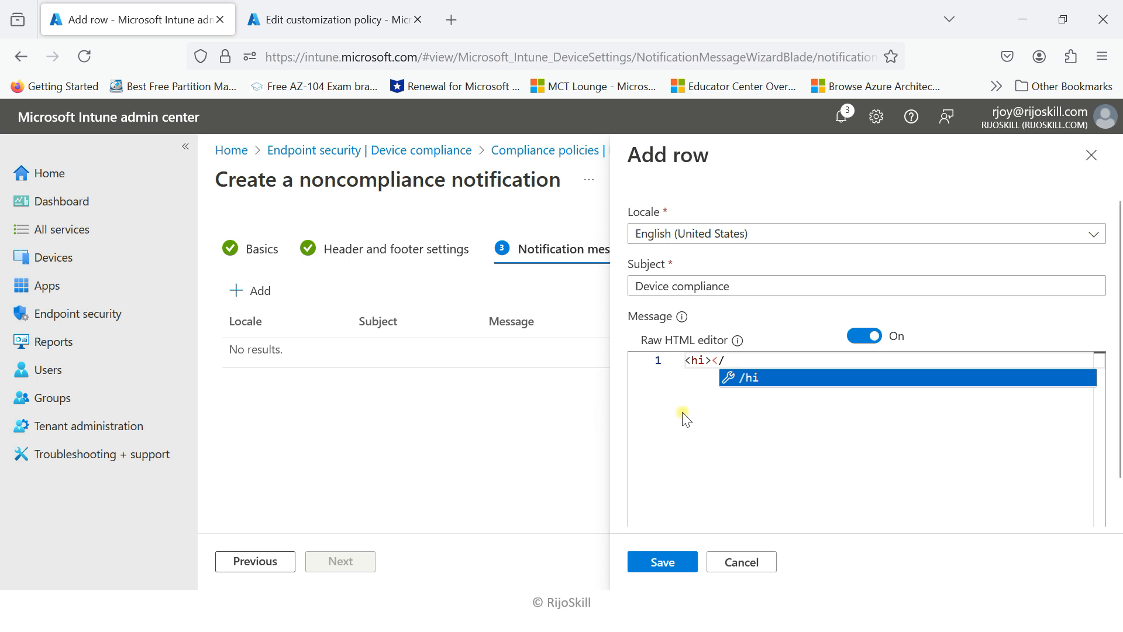
click(744, 379)
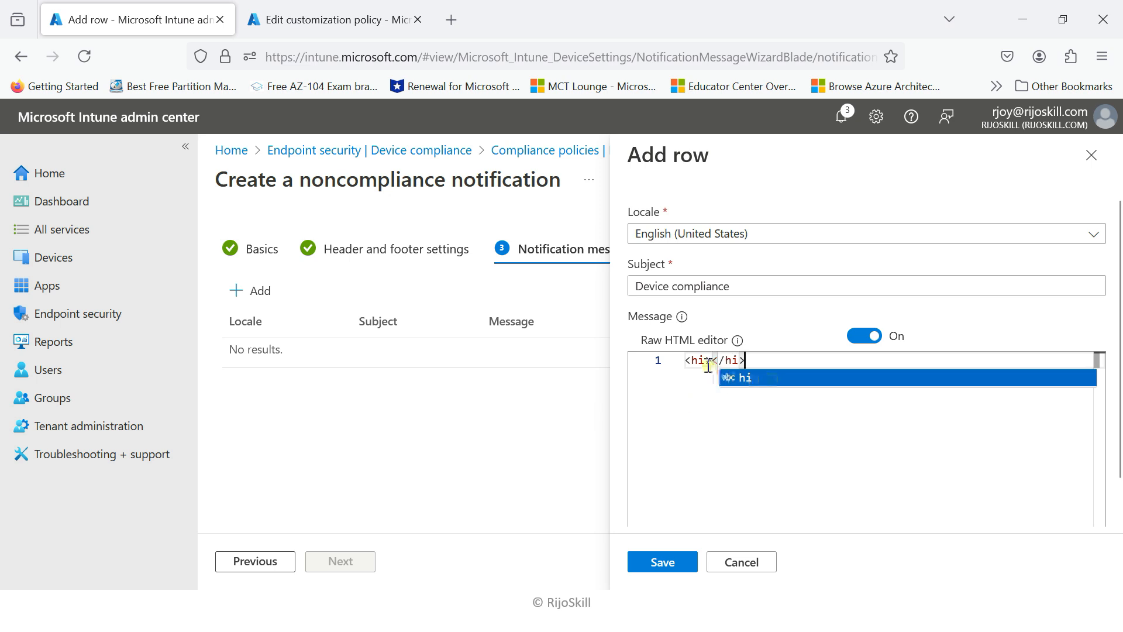
click(714, 361)
text(tj)
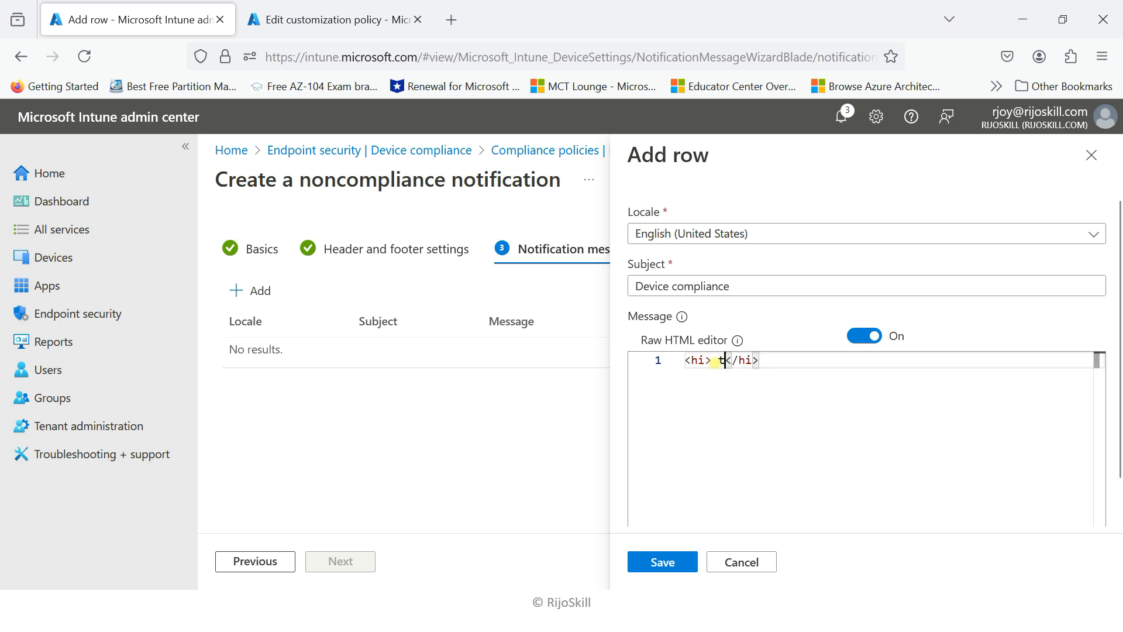
key(BackSpace)
text(his devic)
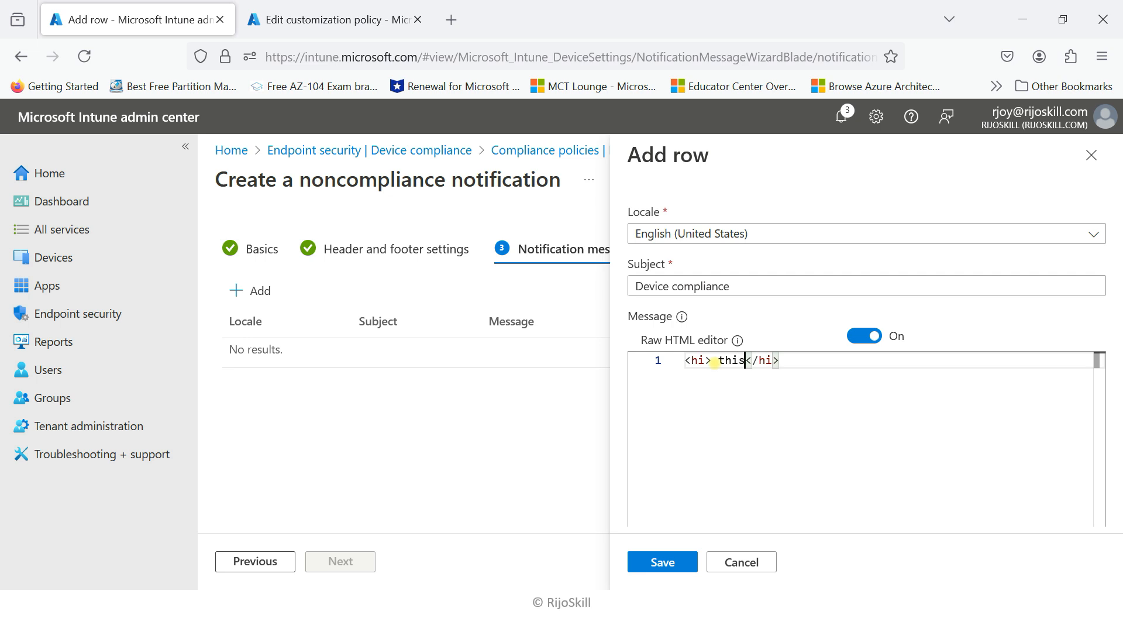
text(e complace)
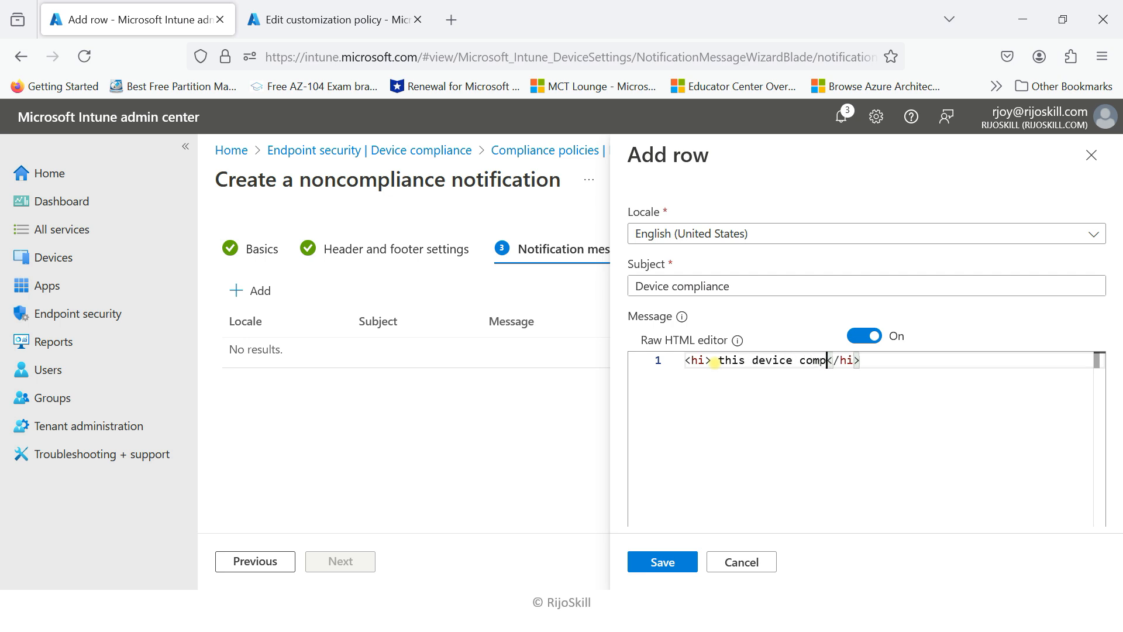
key(BackSpace)
key(BackSpace)
key(BackSpace)
text(iance)
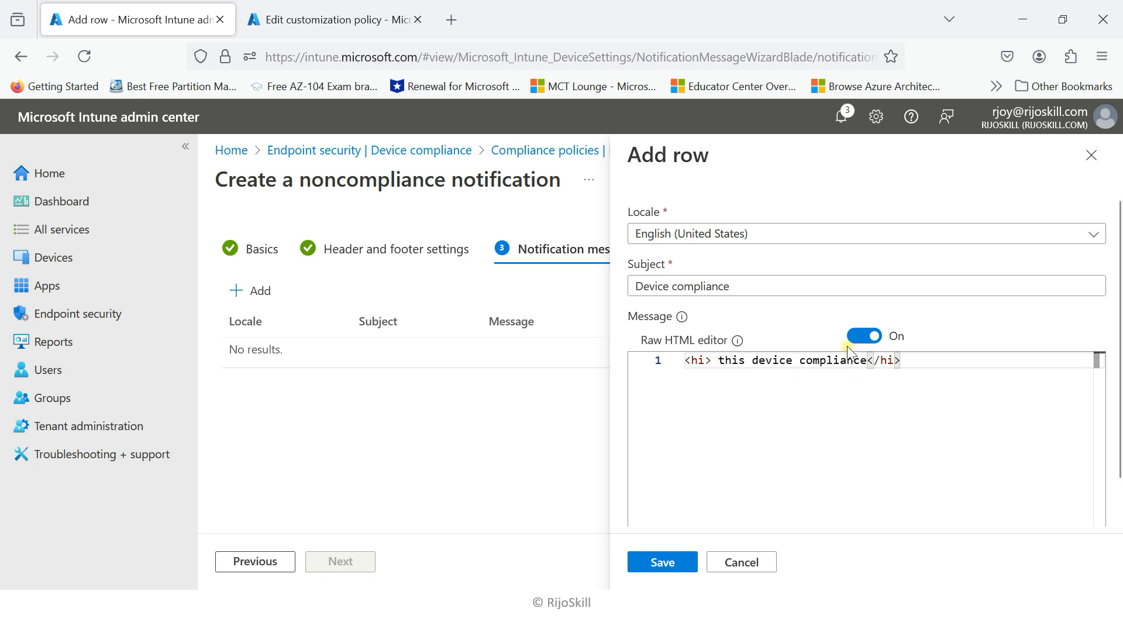
- Disable the raw HTML editor and clear the message text
click(864, 336)
drag(927, 361, 676, 359)
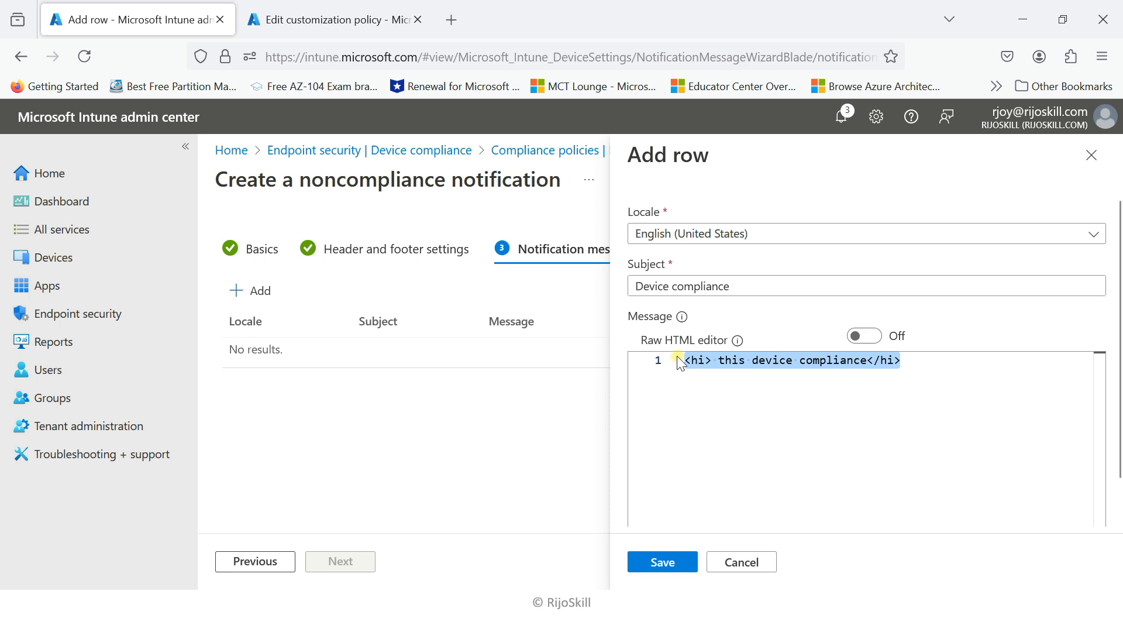
key(BackSpace)
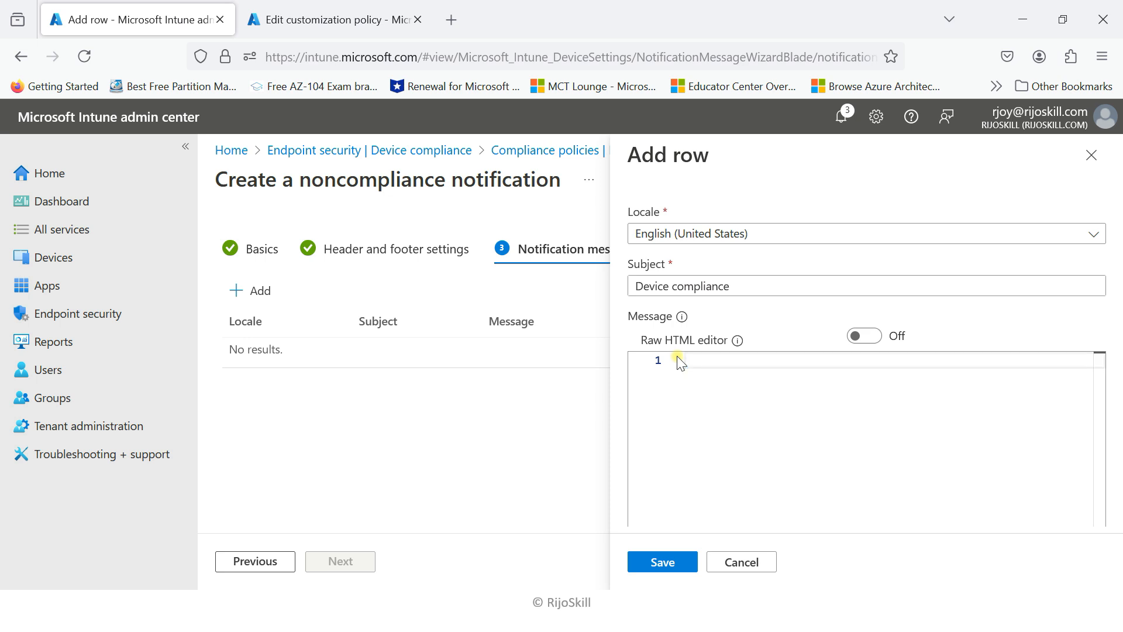
- Write a message greeting {{UserName}} about unmet compliance requirements, listing {{DeviceName}}, {{DeviceId}} and {{OSAndVersion}}, with no blank line after the greeting
text(Hi {{UserName}} ,  Your device is currently not meeting our organization's compliance requirements Your Device: {{DeviceName}} Device ID: {{DeviceId}} Device OS version: {{OSAndVersion}})
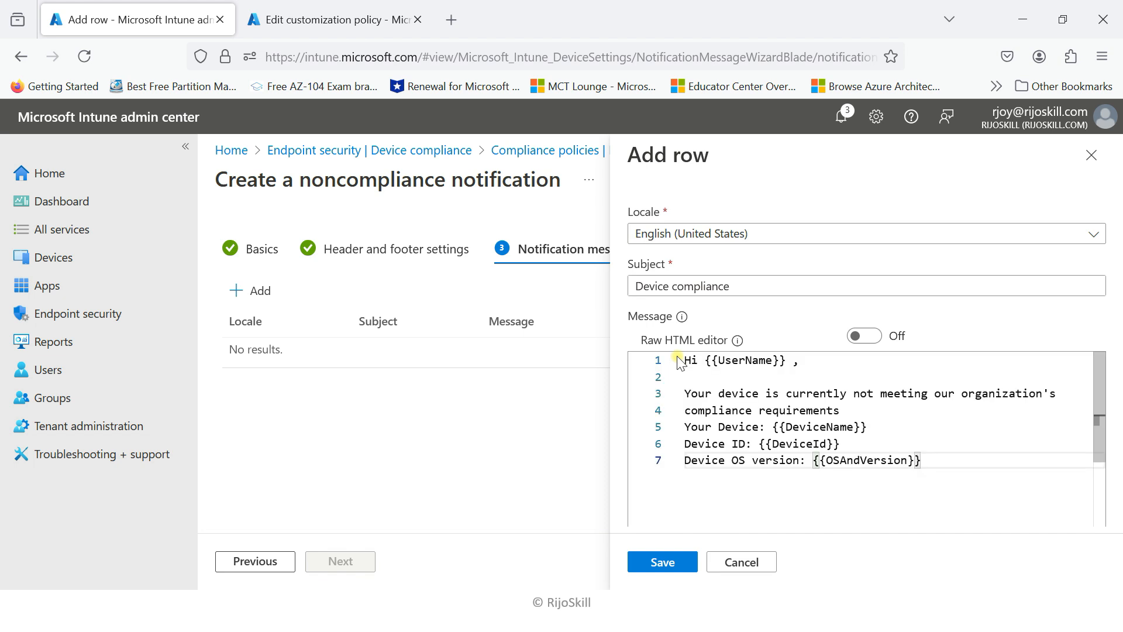
drag(712, 361, 784, 361)
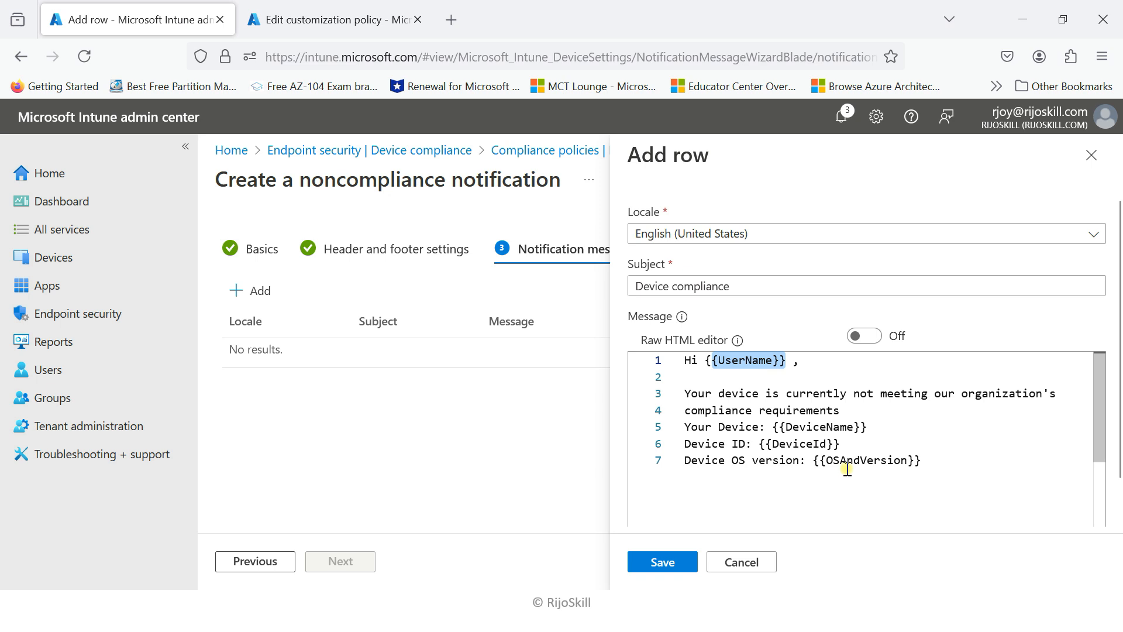
click(686, 379)
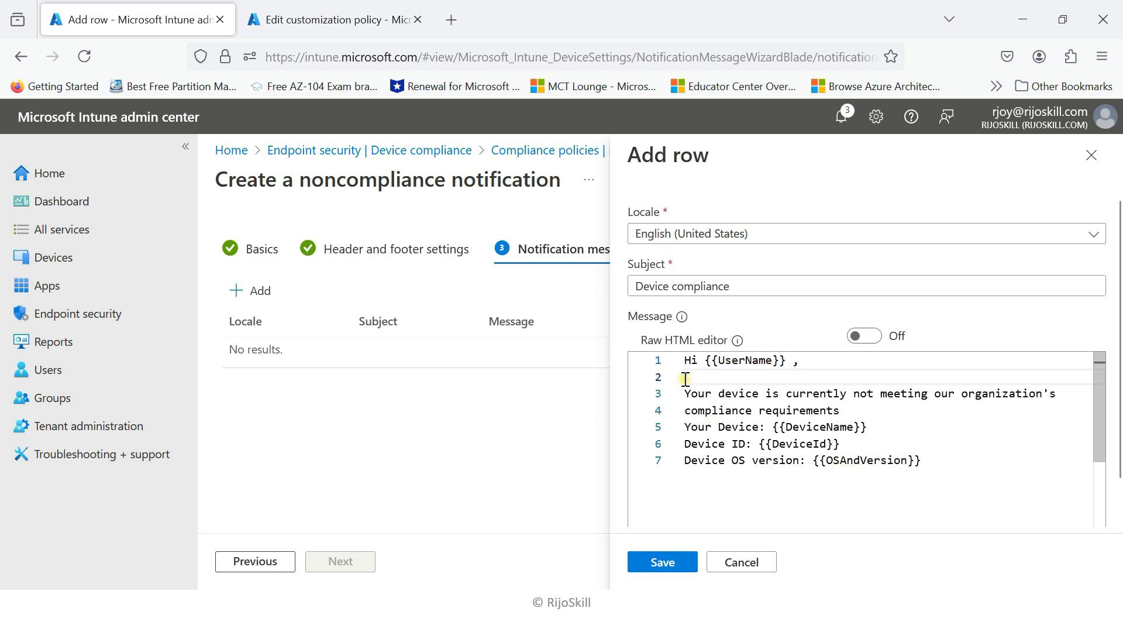
key(BackSpace)
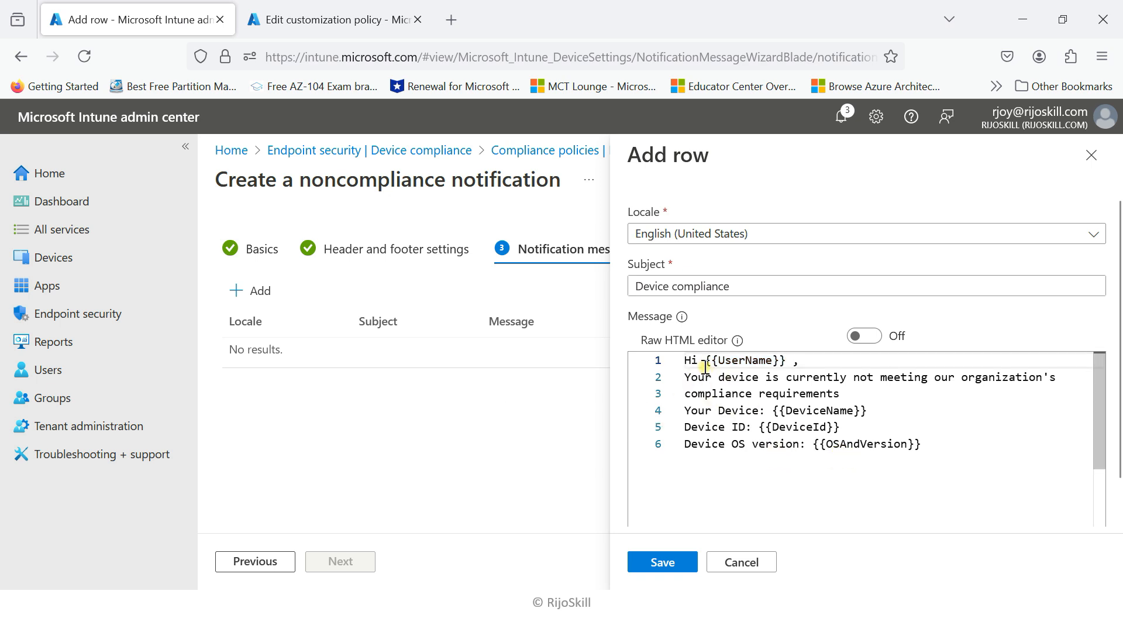
drag(772, 412, 868, 411)
drag(764, 427, 922, 443)
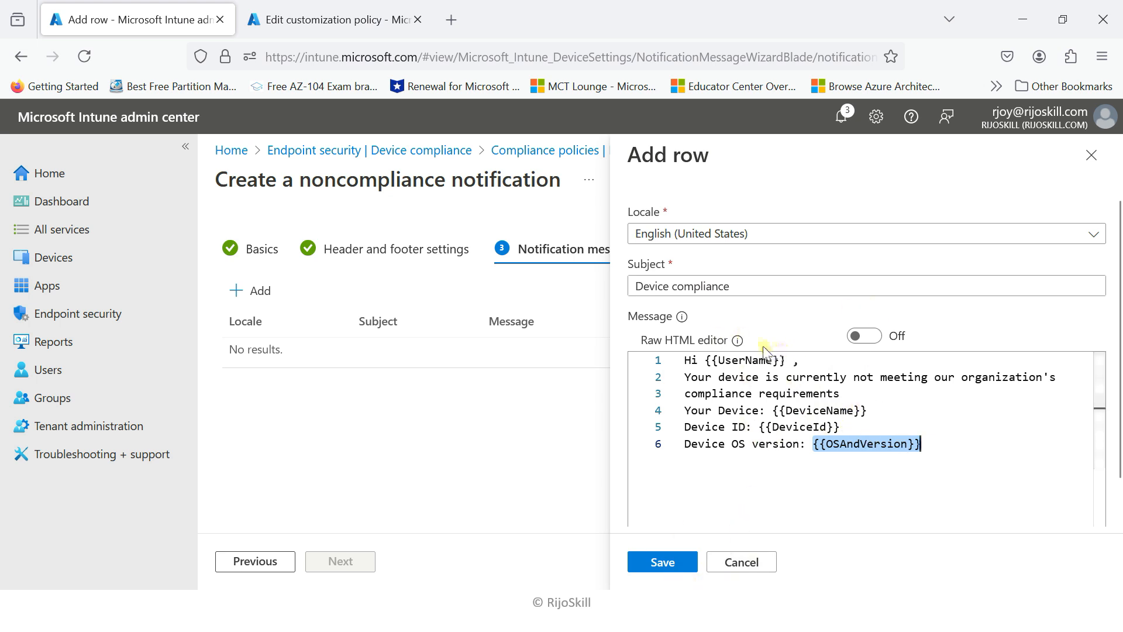
- Make the English (United States) template the default locale and save it
scroll(763, 351, down, 3)
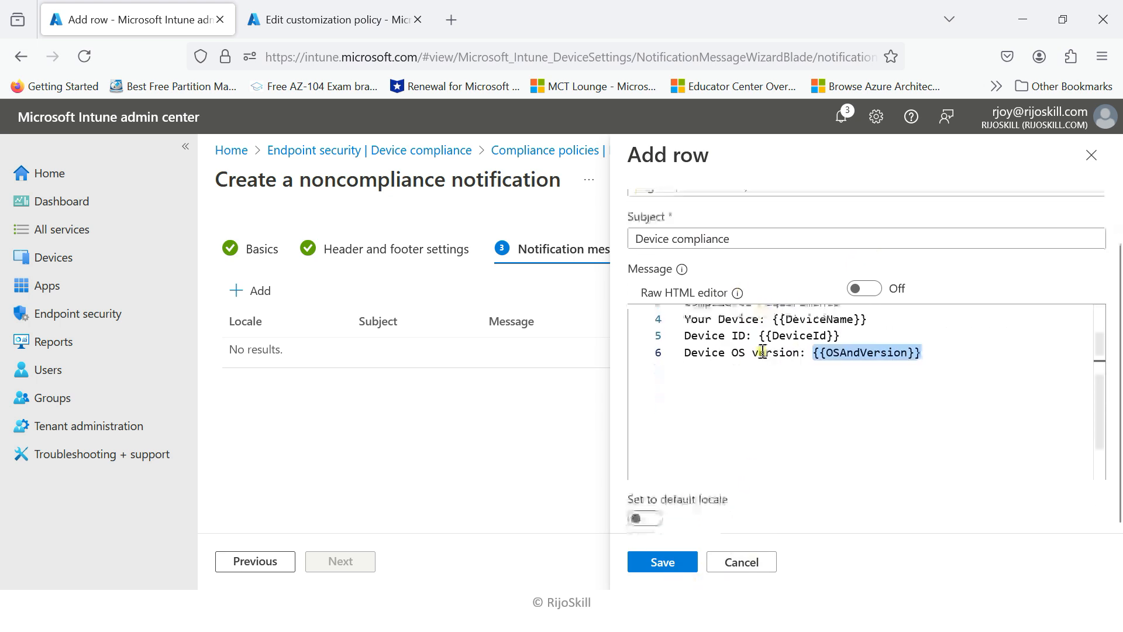
click(646, 518)
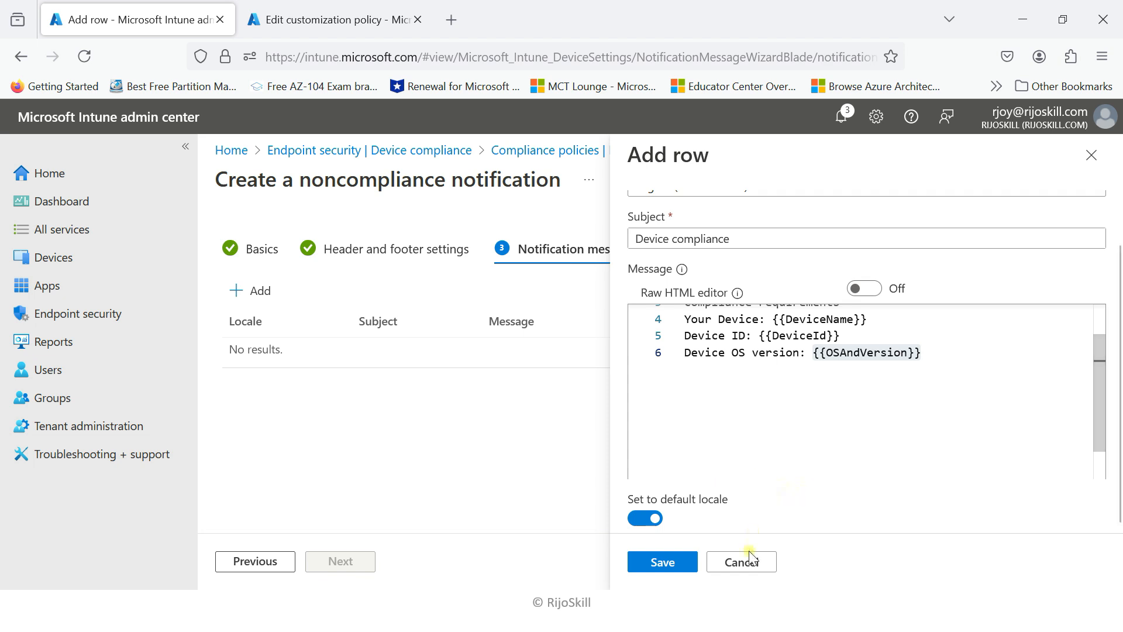
click(662, 562)
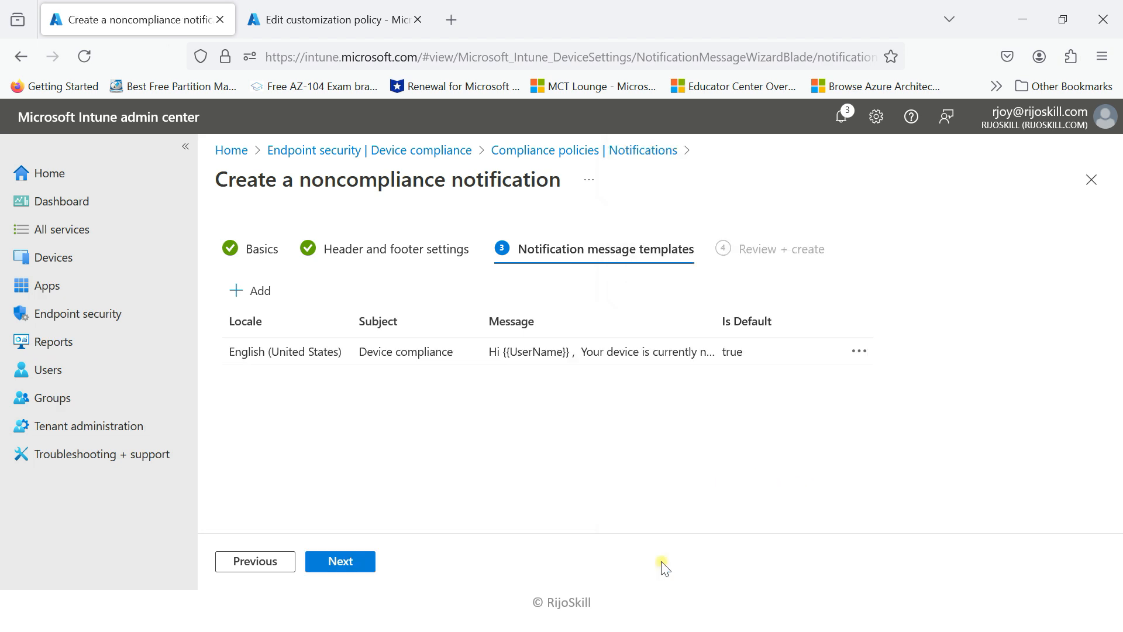
- Add and save a second message template for the German locale with "ttt" as both subject and message
click(251, 292)
click(741, 234)
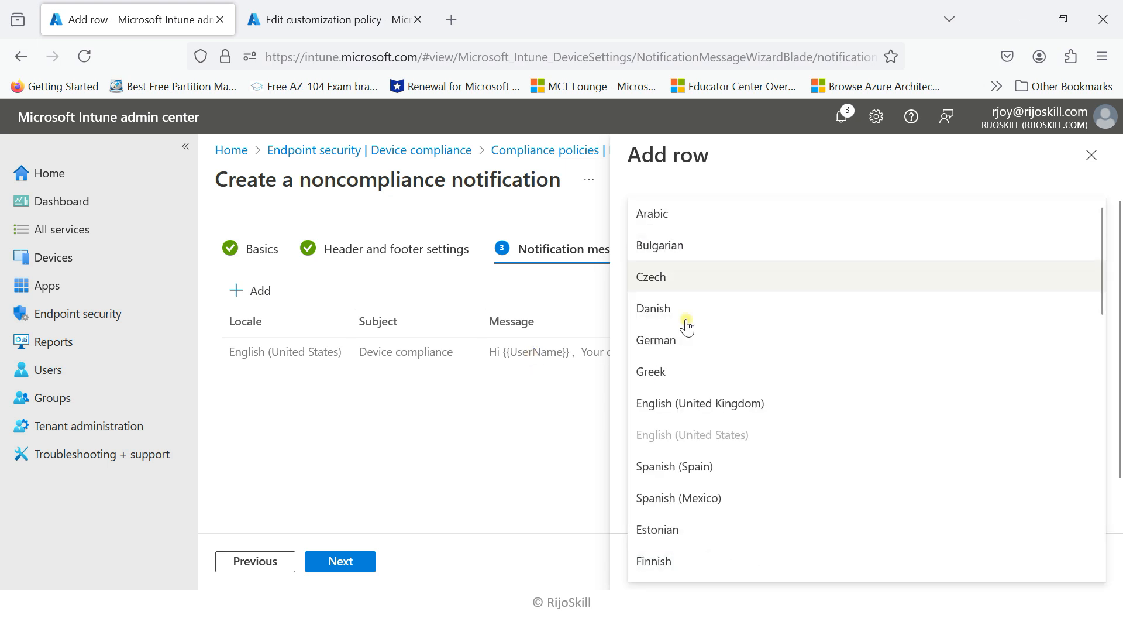
click(672, 336)
click(732, 287)
text(ttt)
click(705, 401)
text(tt)
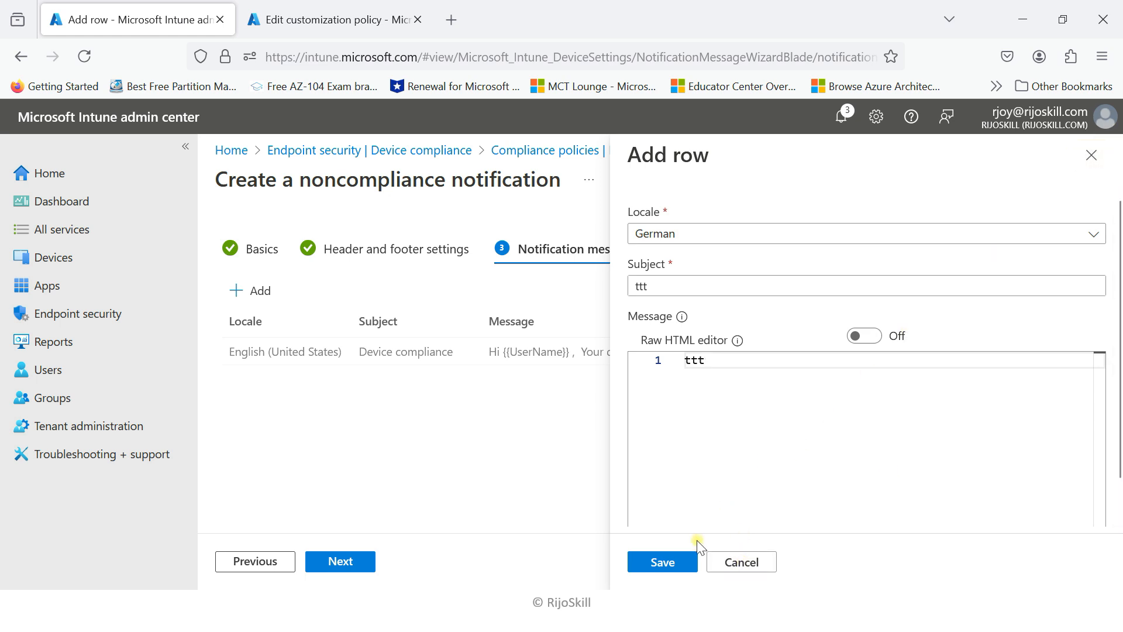
click(693, 558)
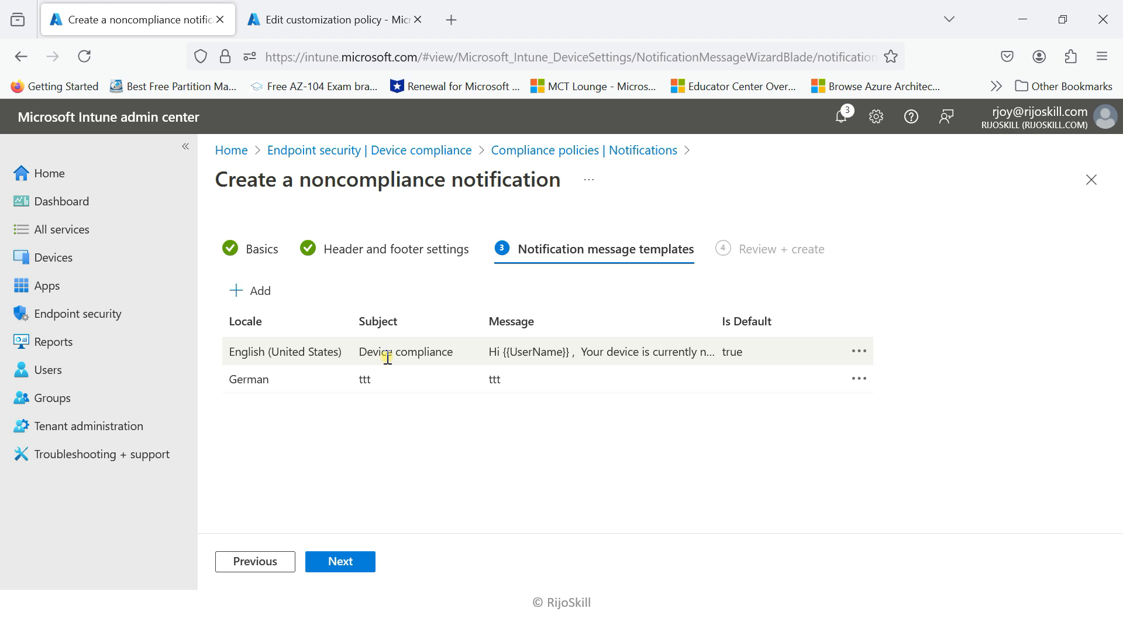
- Open the German message template for editing, check its default locale option, and close it without saving
click(857, 379)
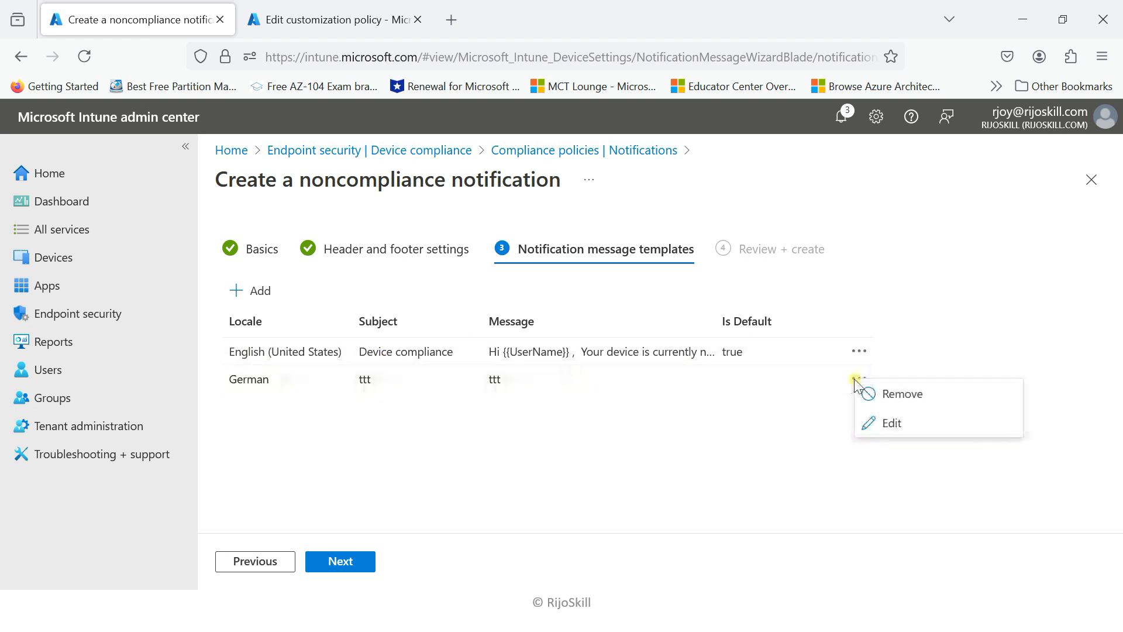
click(889, 422)
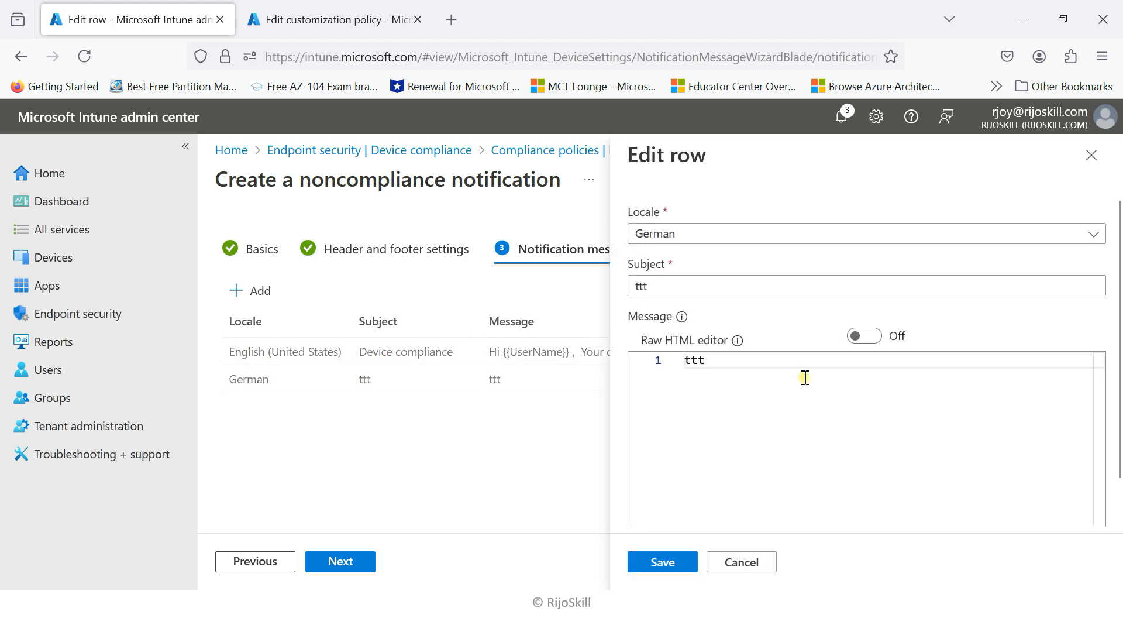
scroll(1116, 267, down, 1)
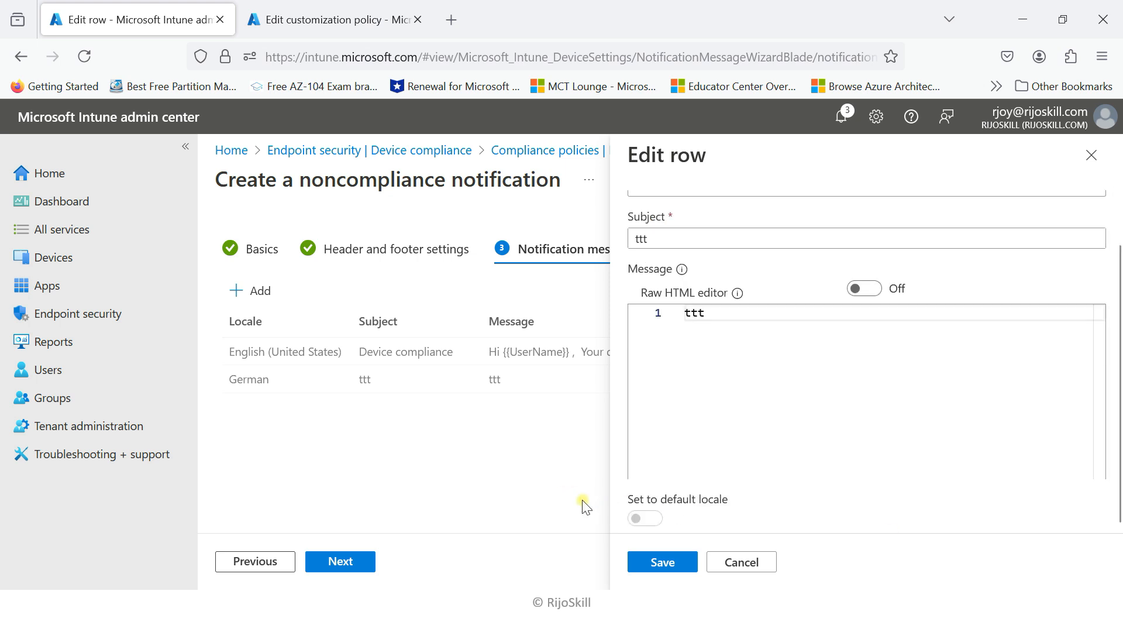
click(1091, 155)
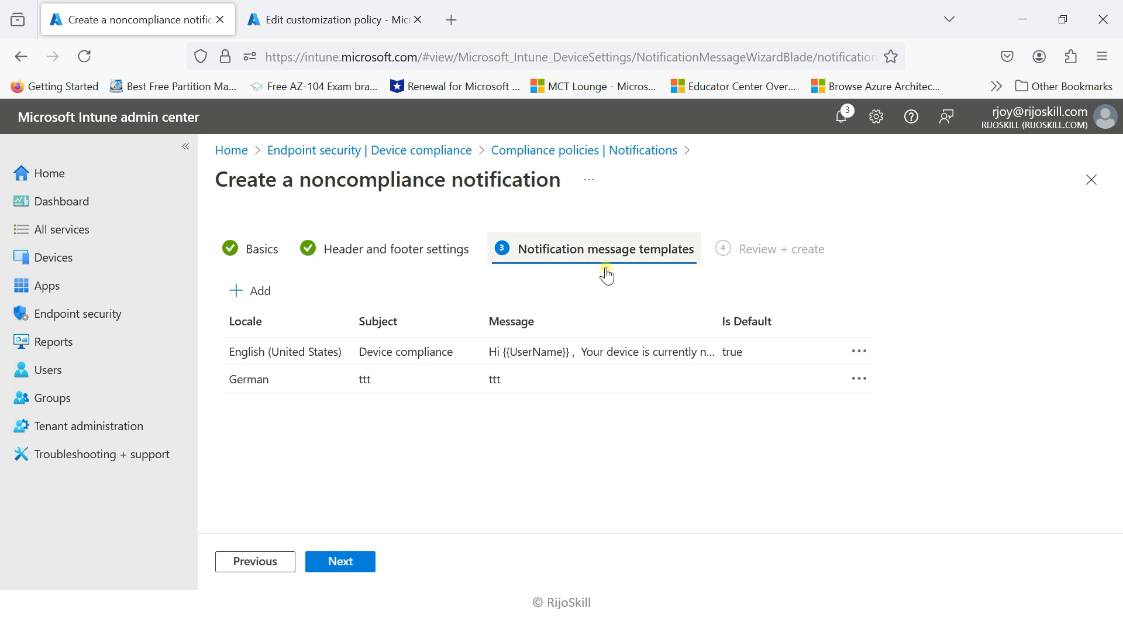
- Review the Device compliance notification's summary and create the notification
click(348, 570)
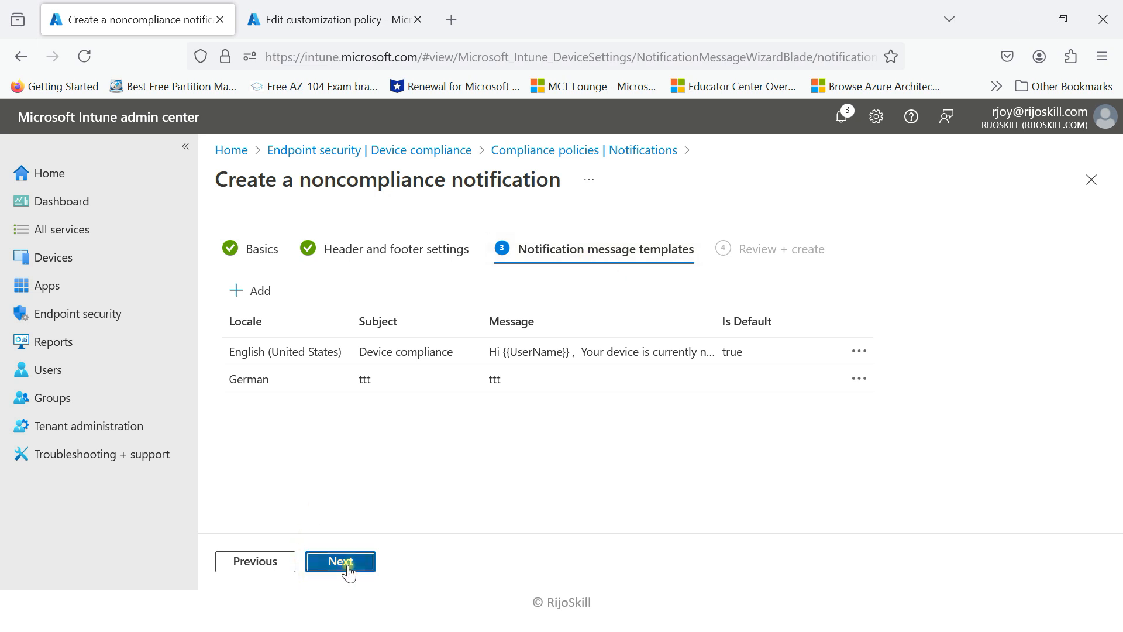
scroll(751, 299, down, 2)
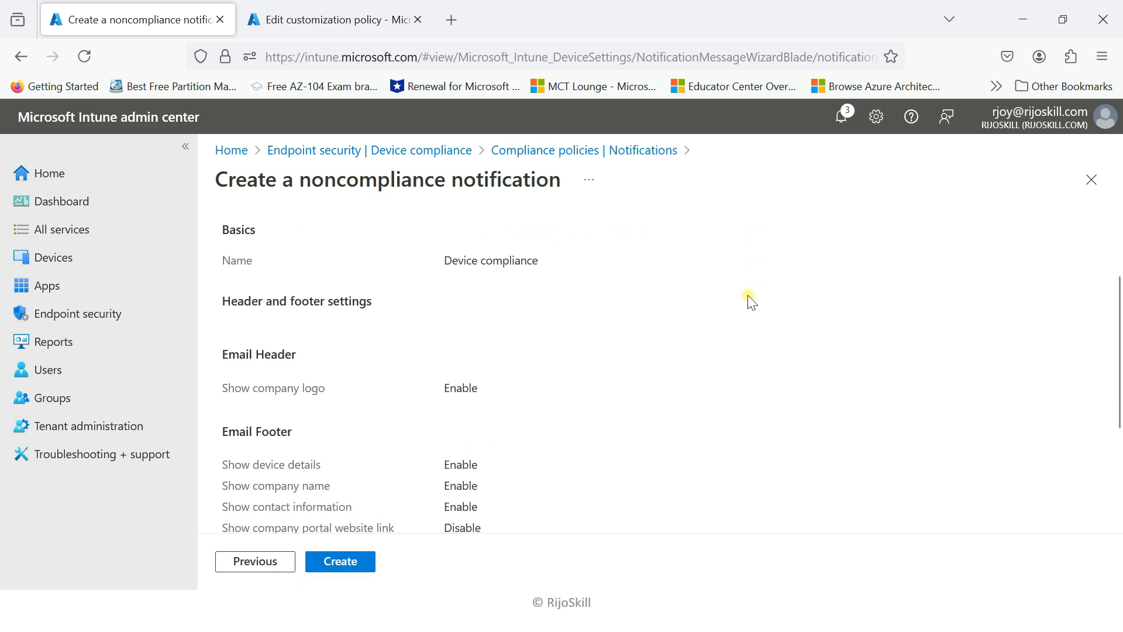
scroll(473, 318, down, 3)
click(346, 566)
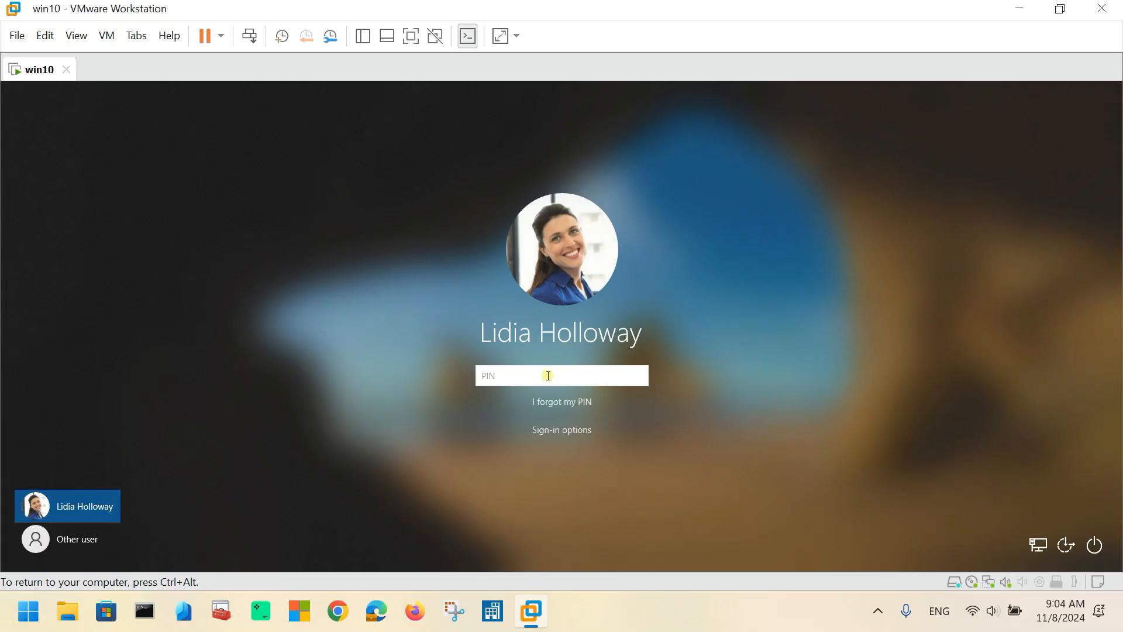
- Switch to the win10 virtual machine in VMware Workstation and sign in with the account PIN
click(548, 375)
key(Return)
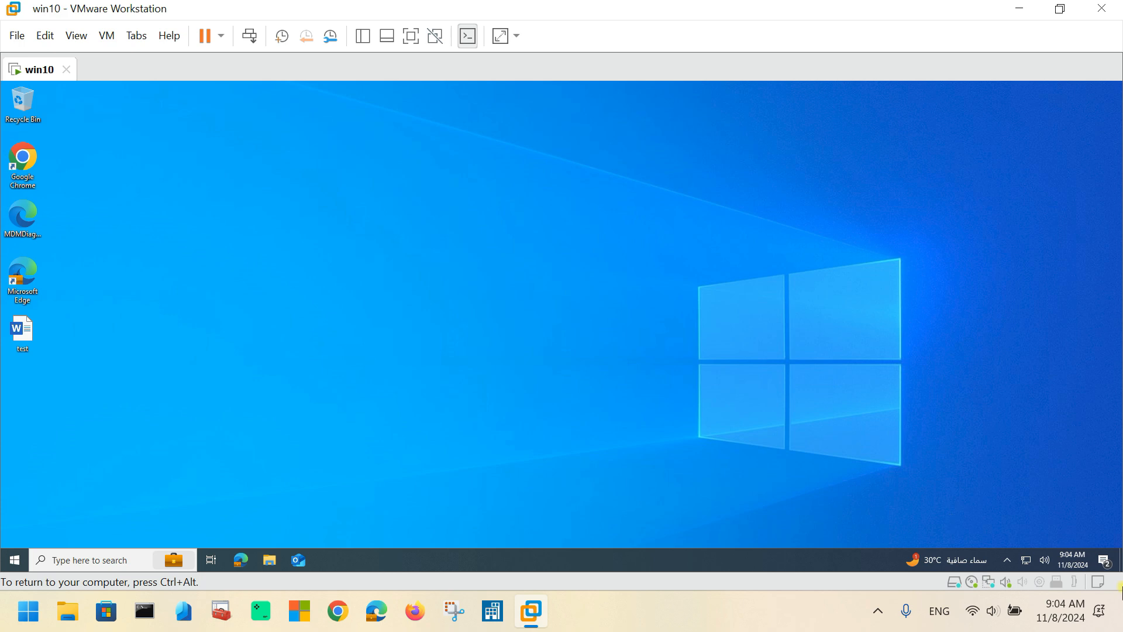
key(ctrl+alt)
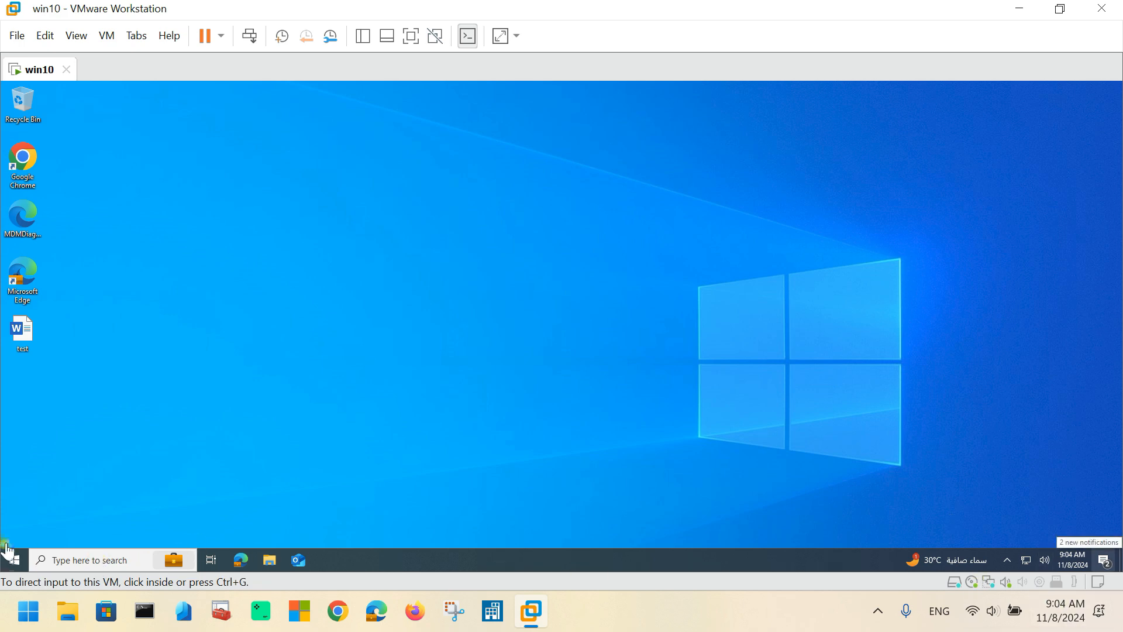
- In the virtual machine, open the Windows Security page of the Update & Security settings
click(16, 562)
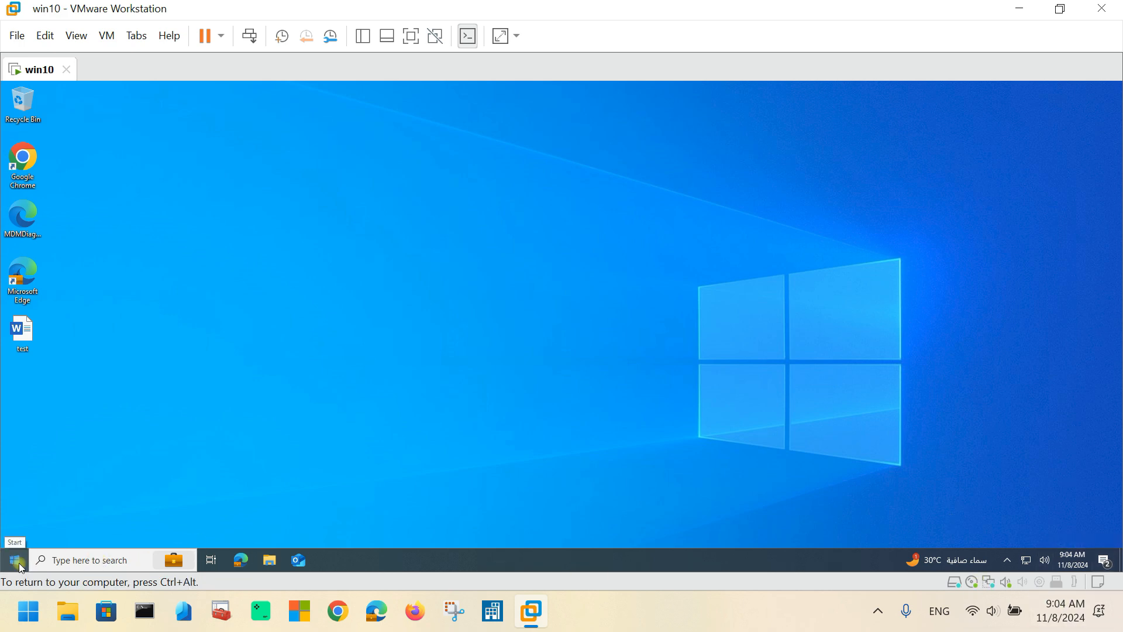
click(20, 565)
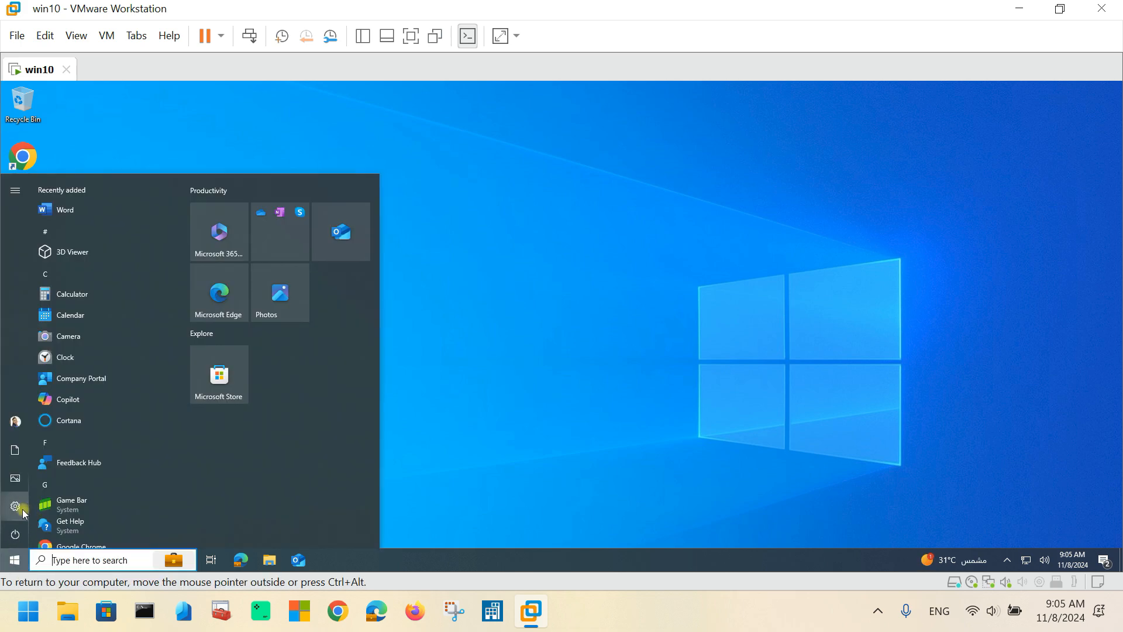
click(24, 511)
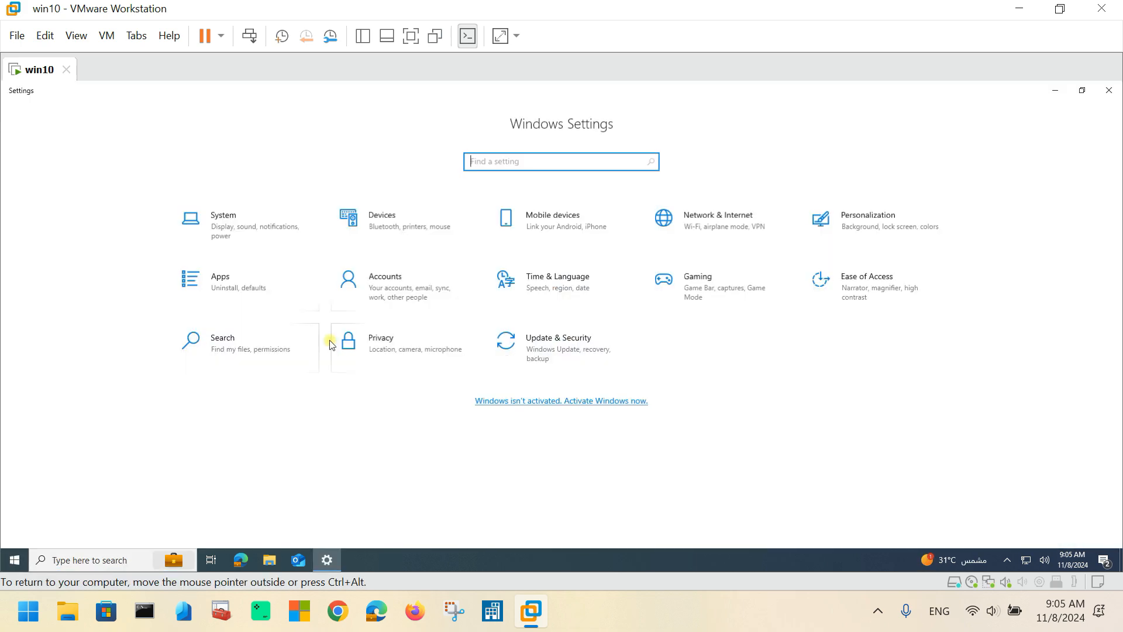
click(568, 348)
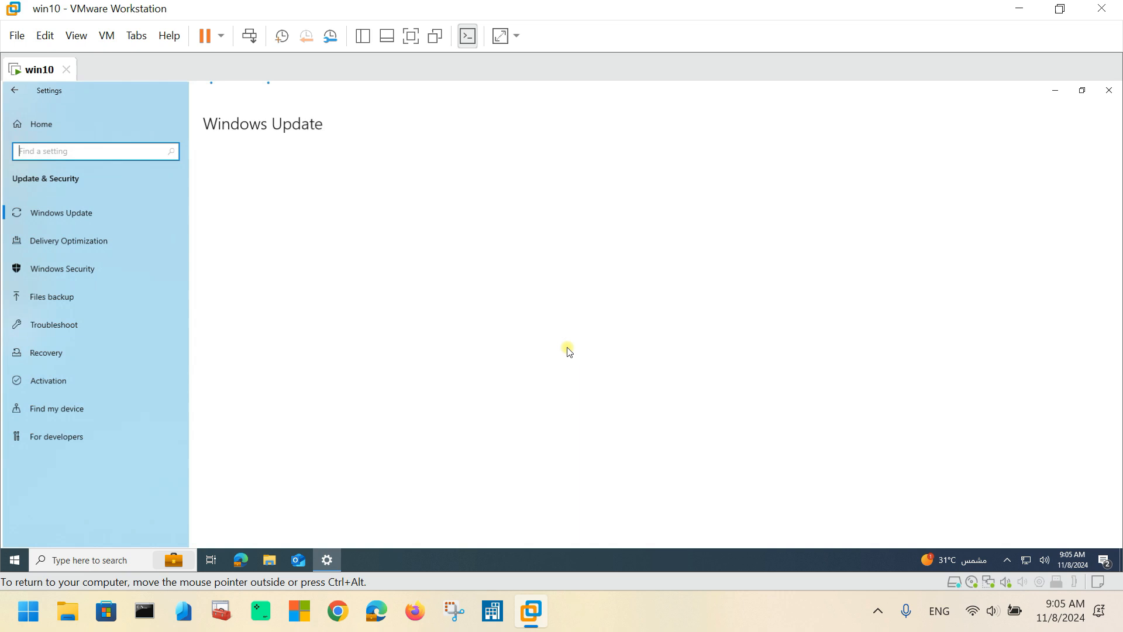
click(85, 269)
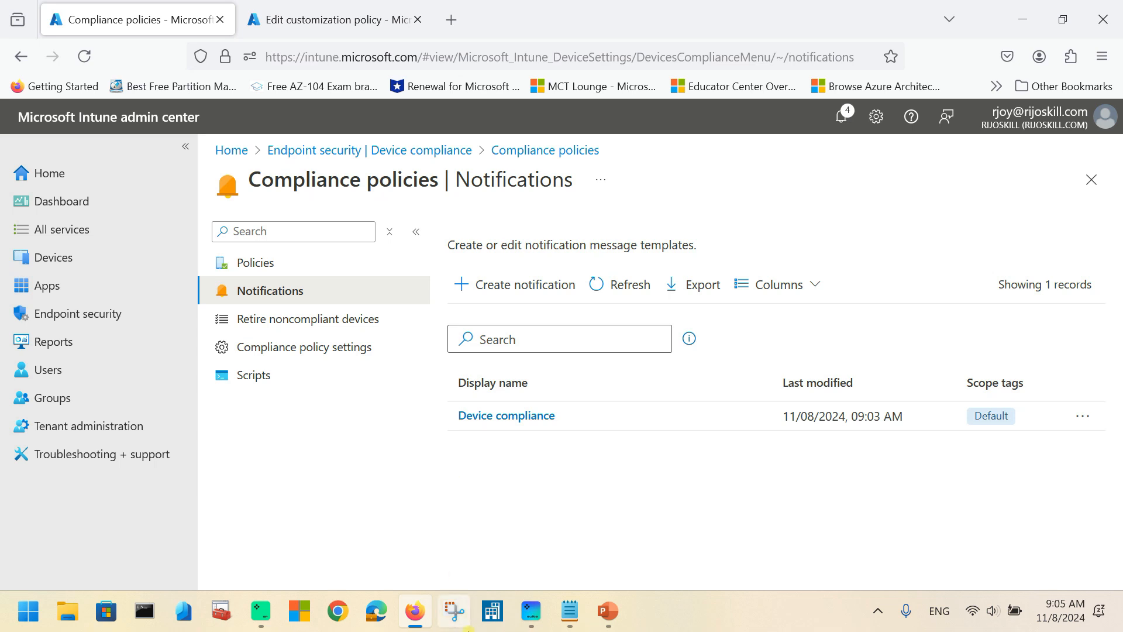
- Switch back to the Intune admin center and start a new compliance policy for the Windows 10 and later platform
click(248, 262)
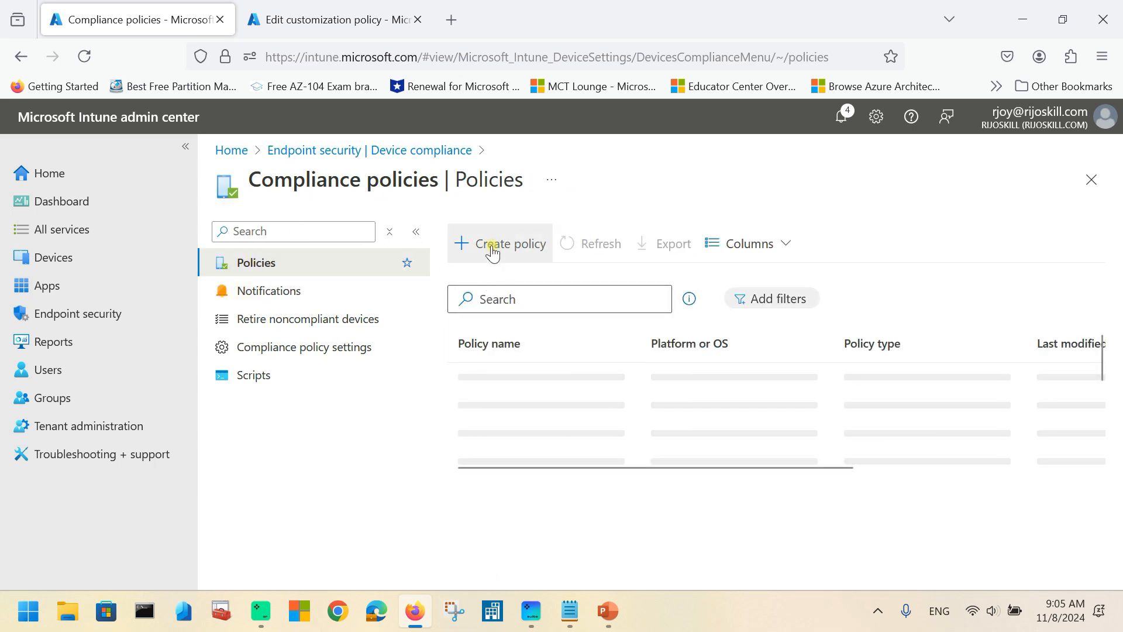
click(492, 244)
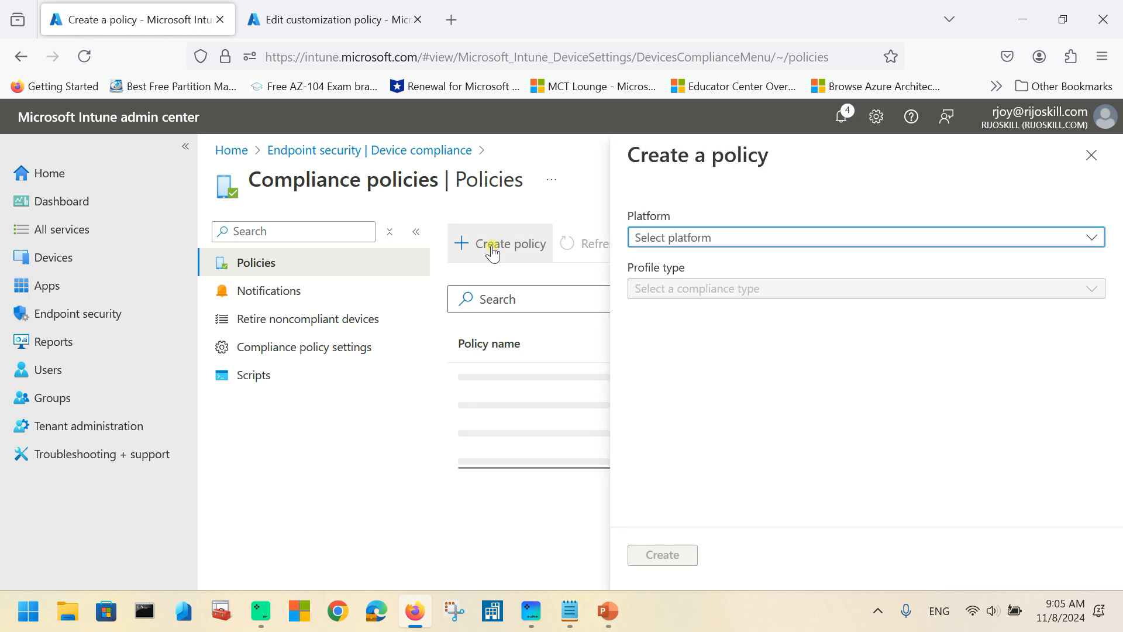
click(706, 244)
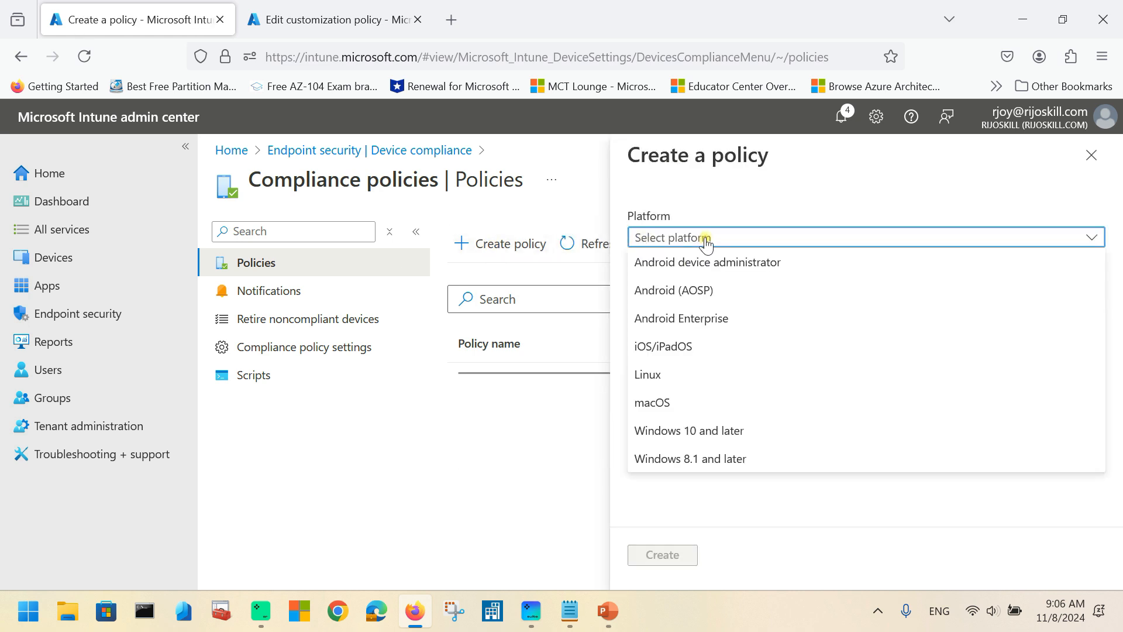
click(649, 431)
click(719, 245)
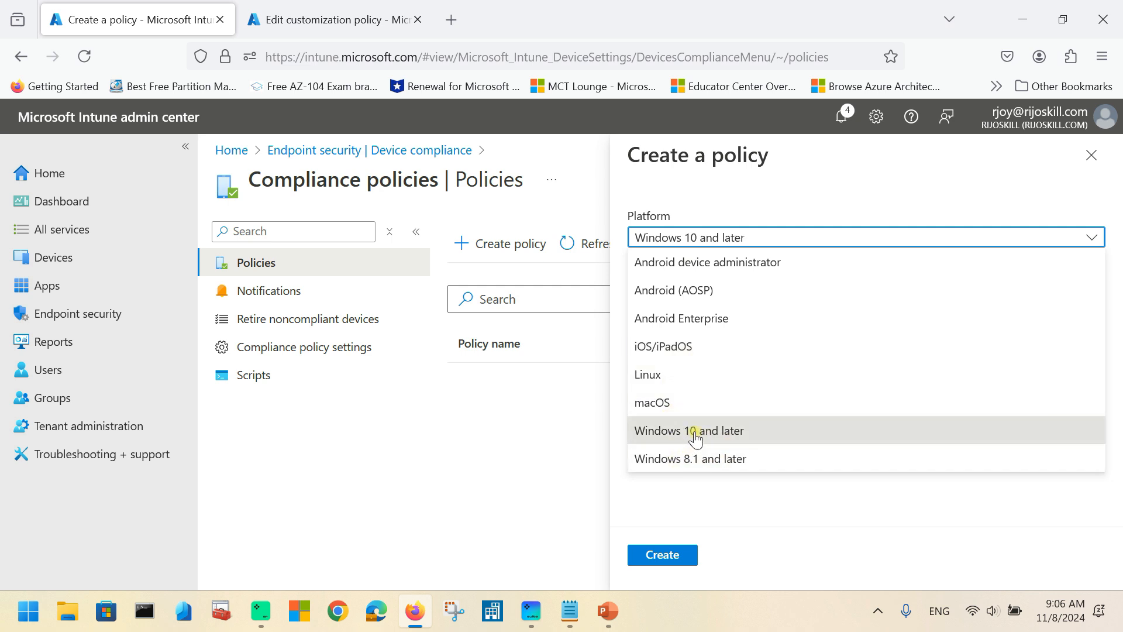
click(700, 436)
click(663, 554)
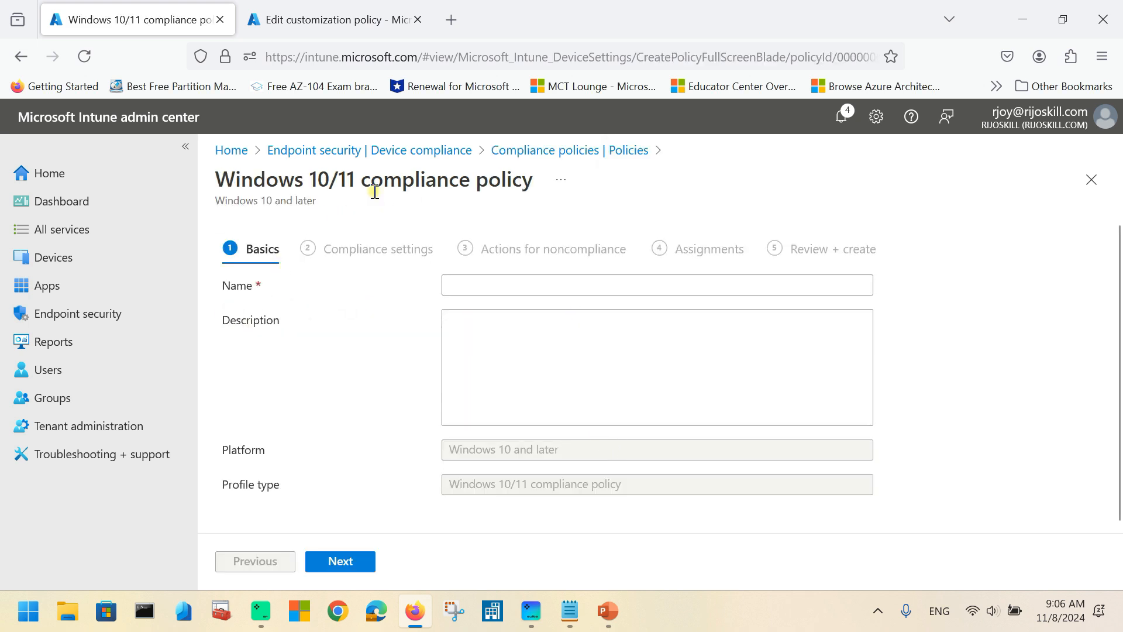
- Name the compliance policy "Device compliance policy firewall"
click(475, 283)
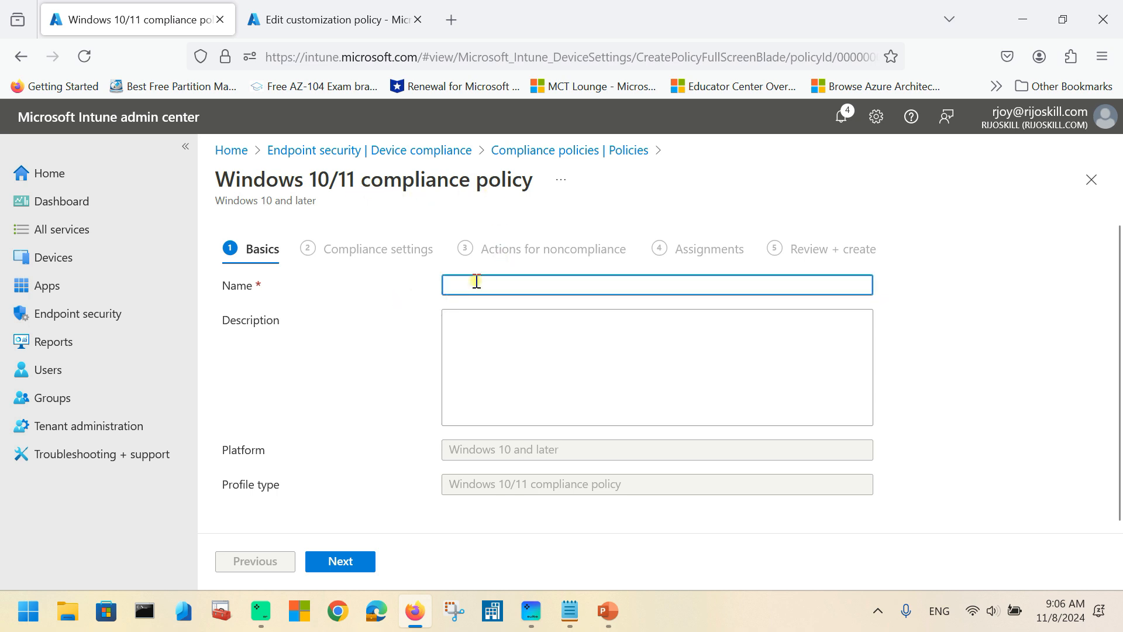
text(De)
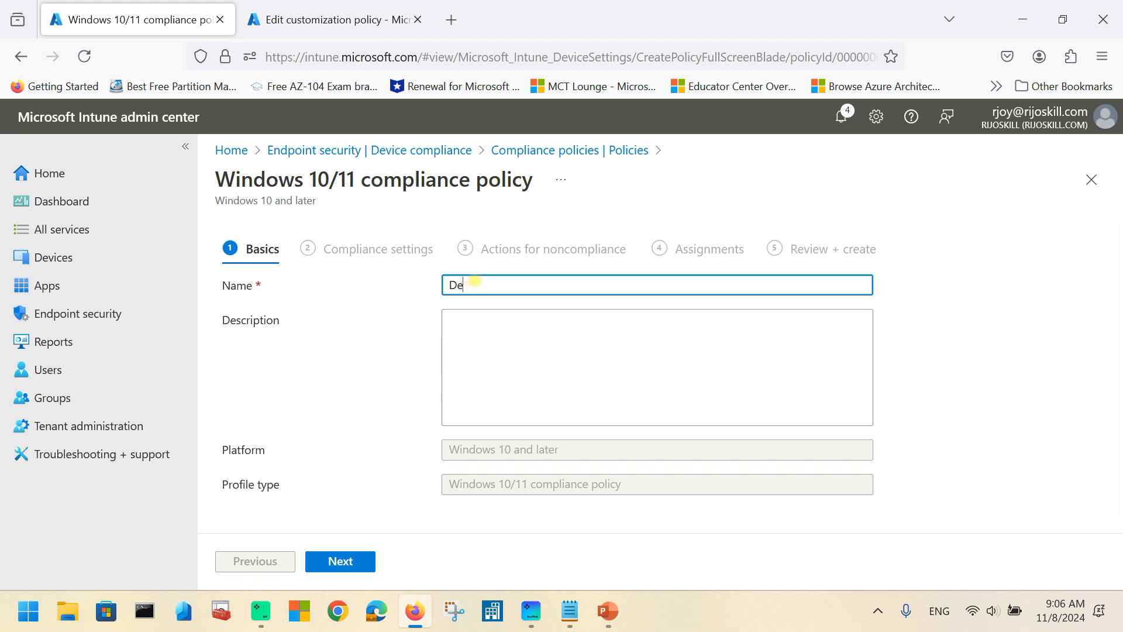
text(Device)
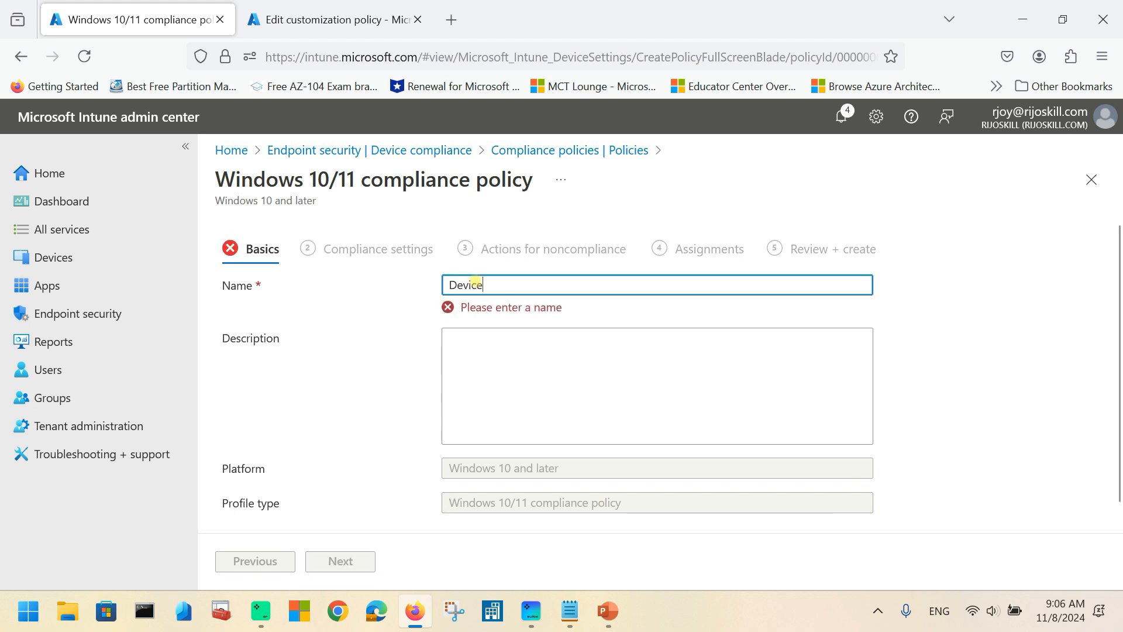
text( compliance policy f)
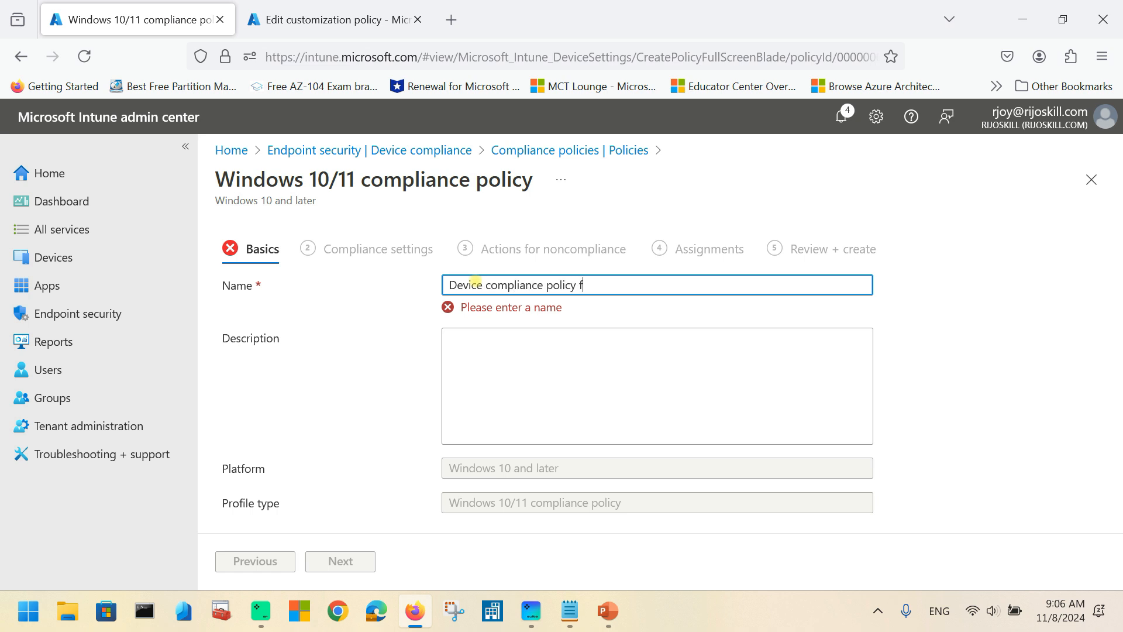
text(rewal)
text(i)
key(Tab)
- Copy the policy name into the description and continue to the compliance settings
drag(609, 283, 301, 218)
key(ctrl+c)
click(484, 341)
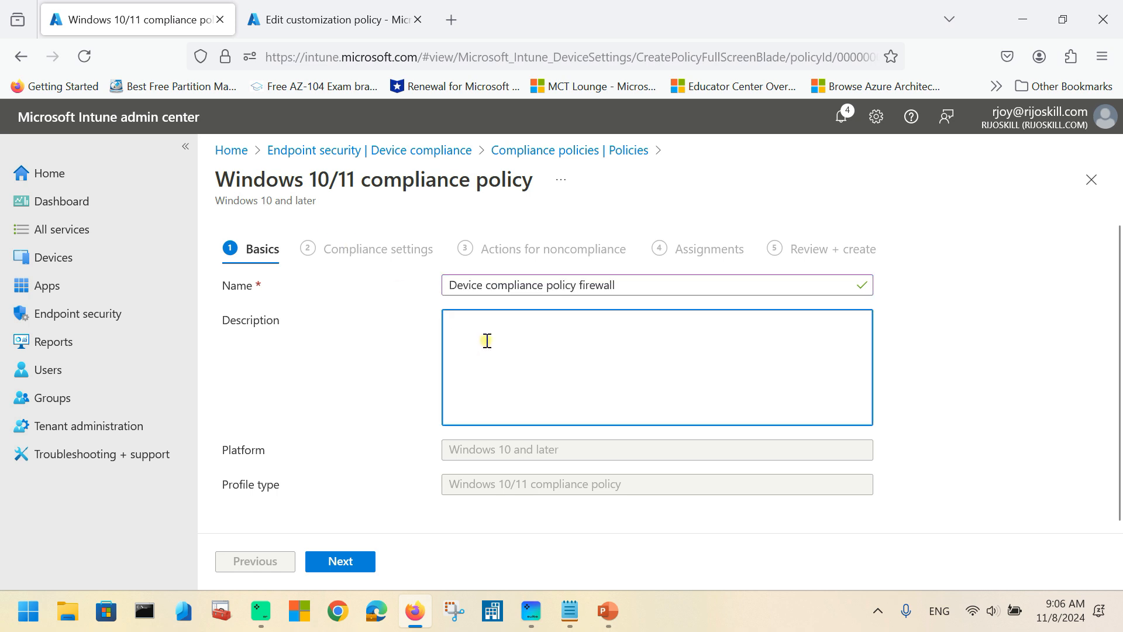
key(ctrl+v)
click(335, 562)
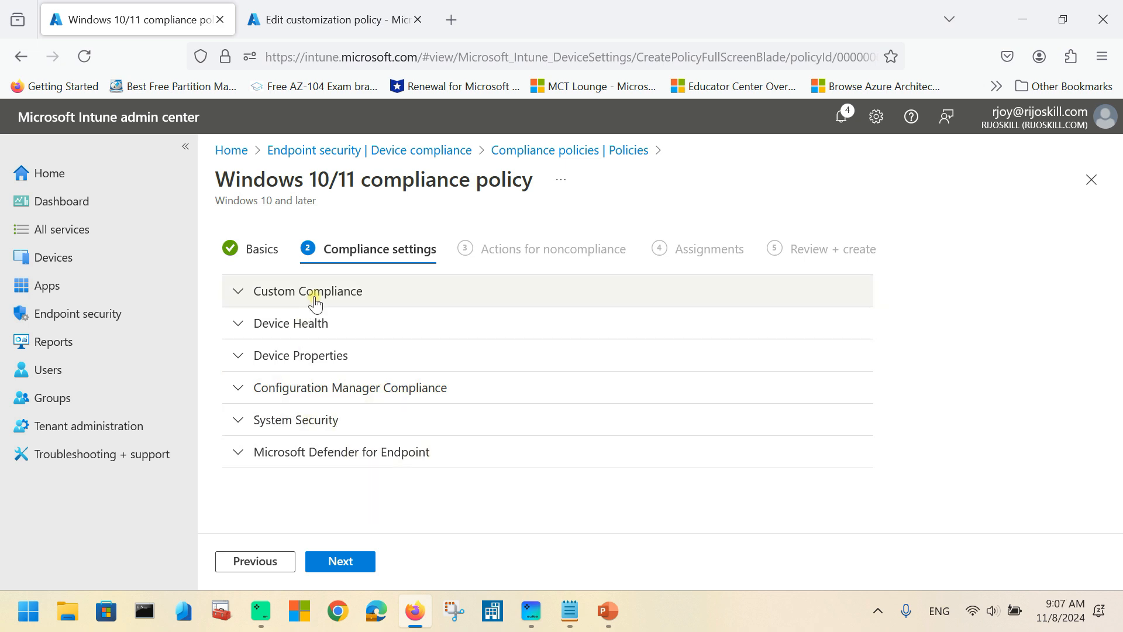
- Examine the Custom Compliance options and the Device Health requirements for BitLocker, Secure Boot and code integrity
click(313, 294)
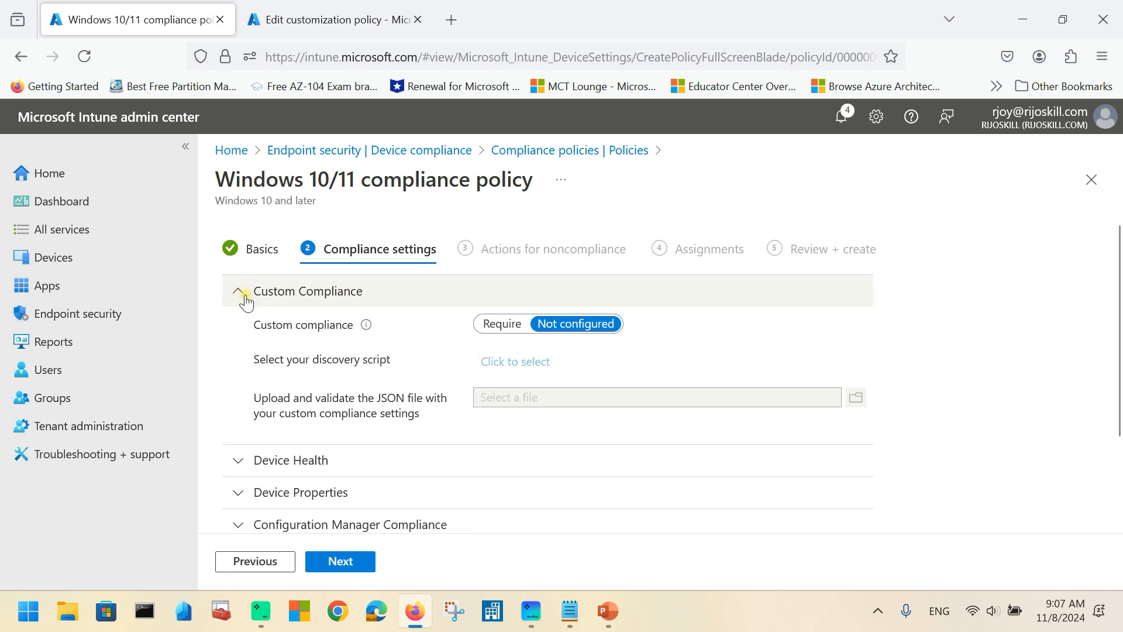
click(245, 301)
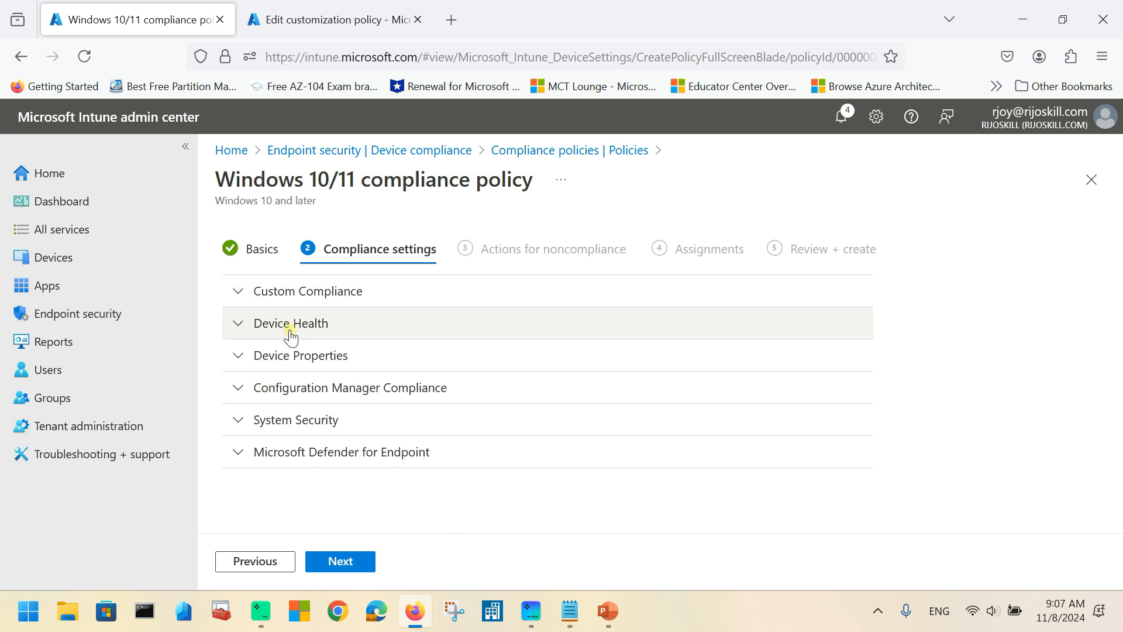
click(292, 331)
scroll(316, 431, down, 3)
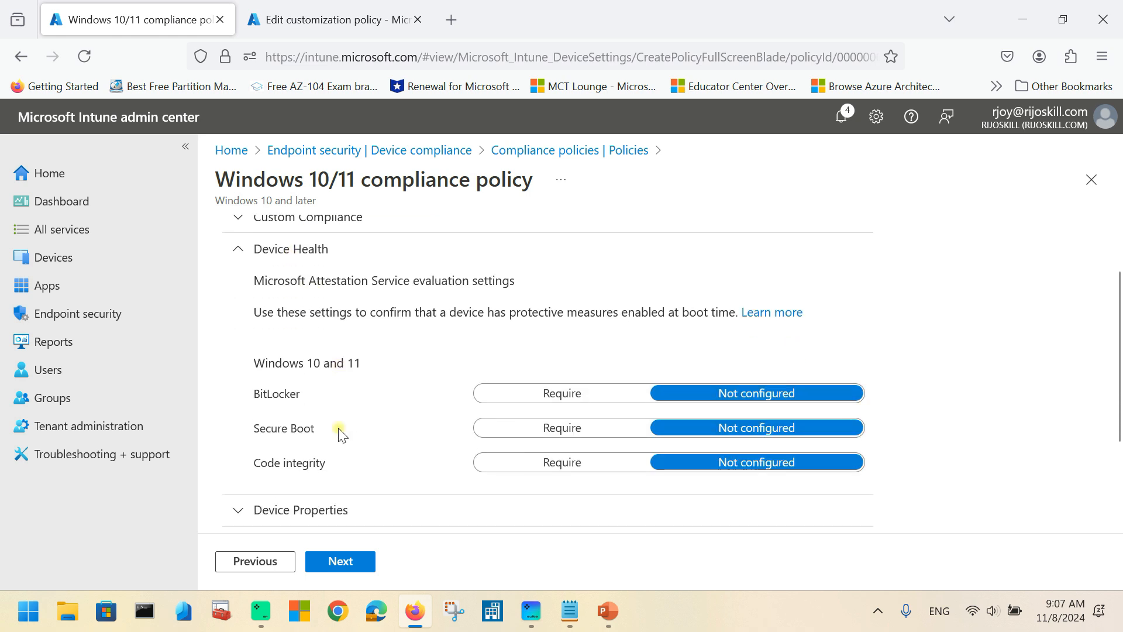
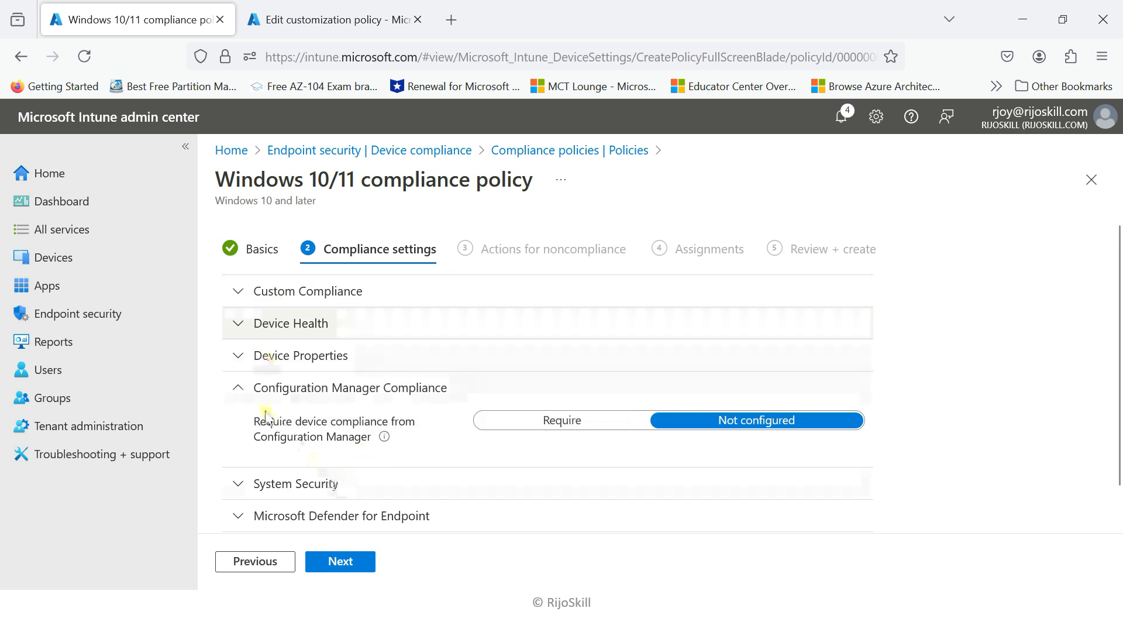
- Examine the password requirements under System Security, including simple passwords, minimum length, inactivity, expiration and reuse
click(238, 387)
click(242, 419)
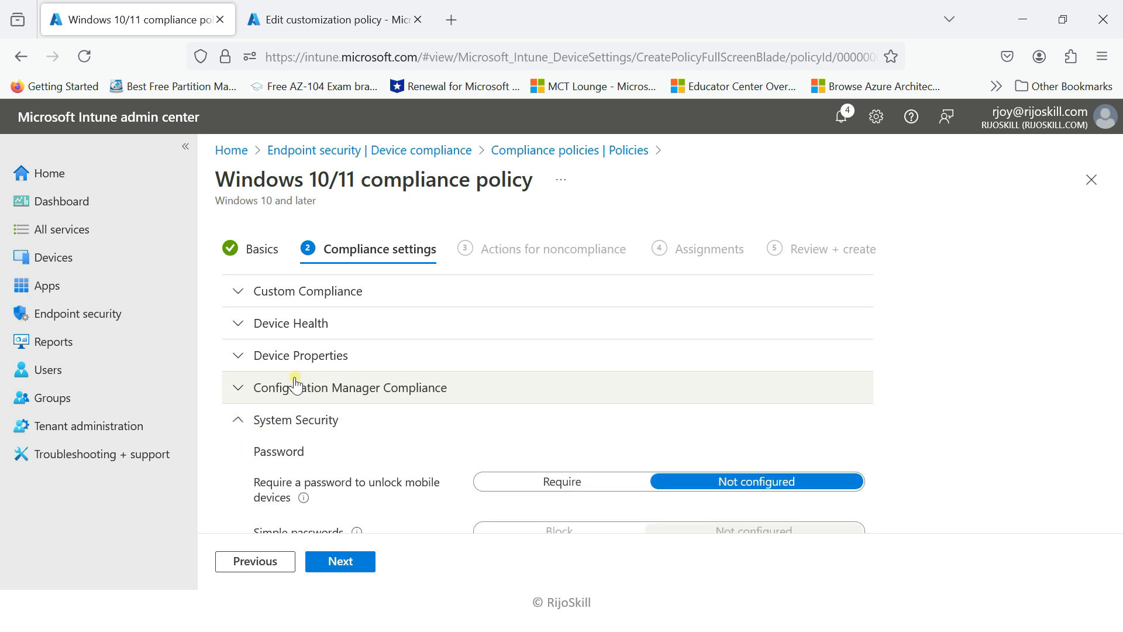
scroll(296, 381, down, 2)
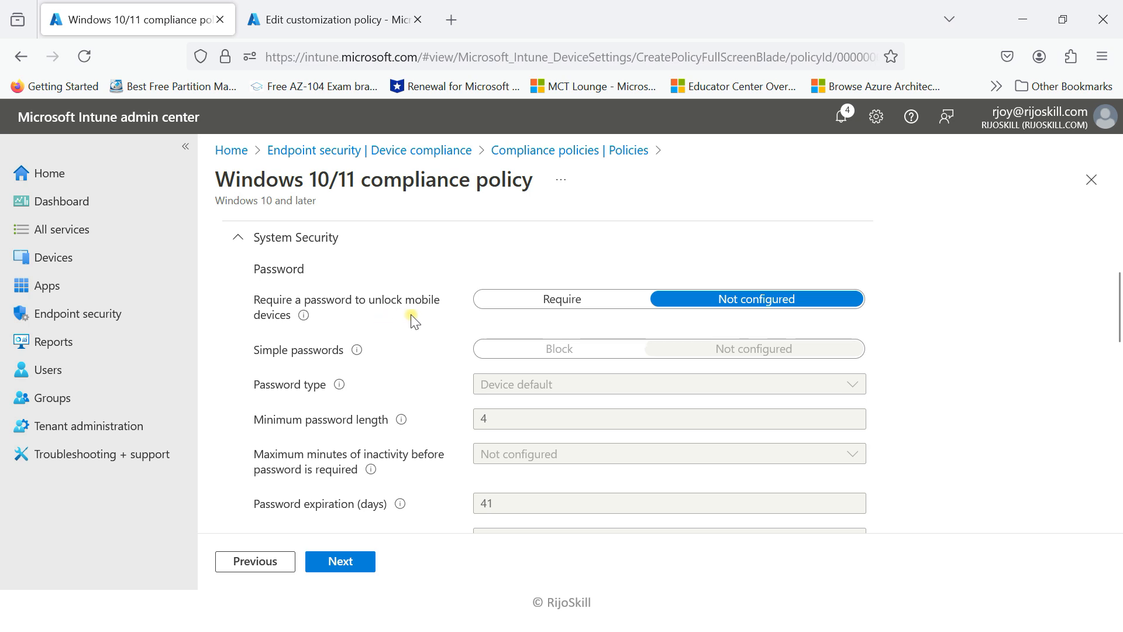
scroll(351, 348, down, 2)
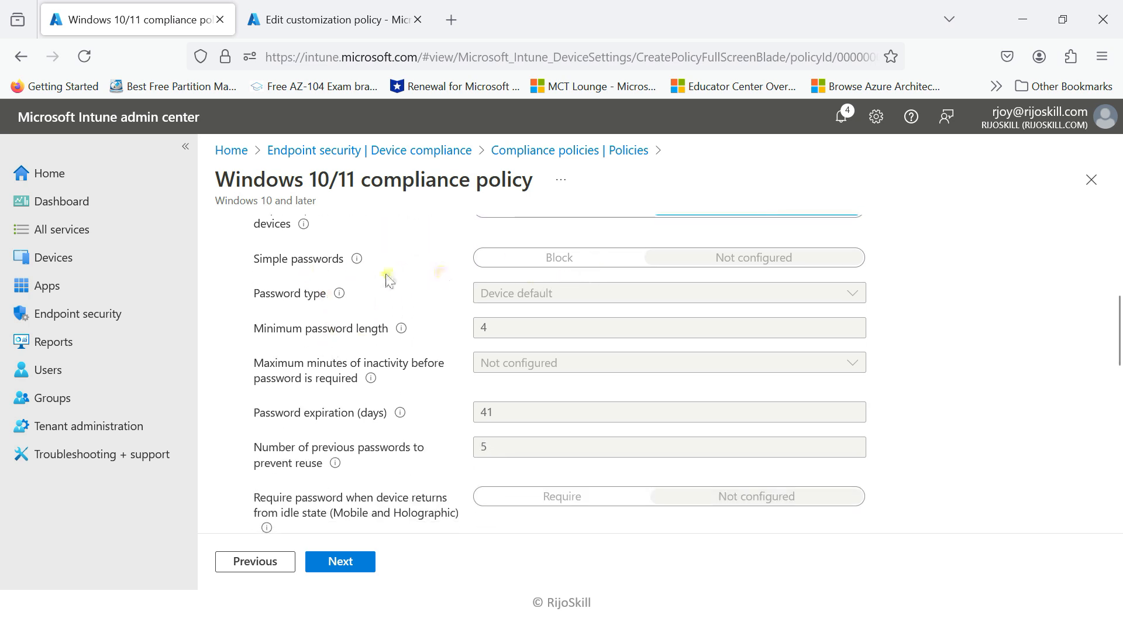
mouse_move(358, 260)
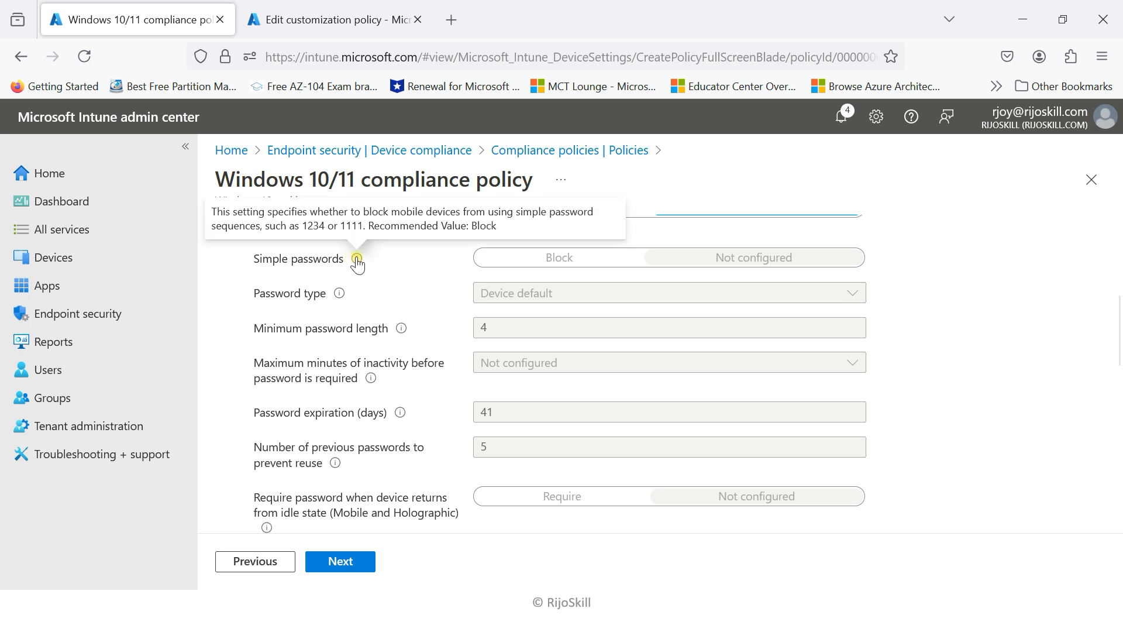
mouse_move(340, 294)
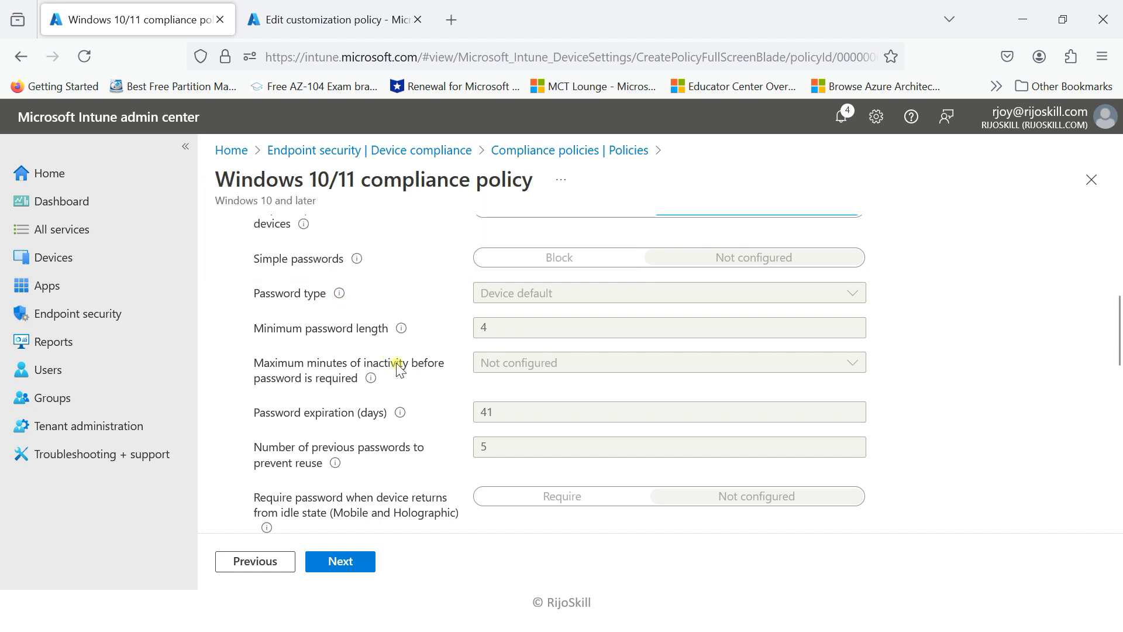
mouse_move(402, 333)
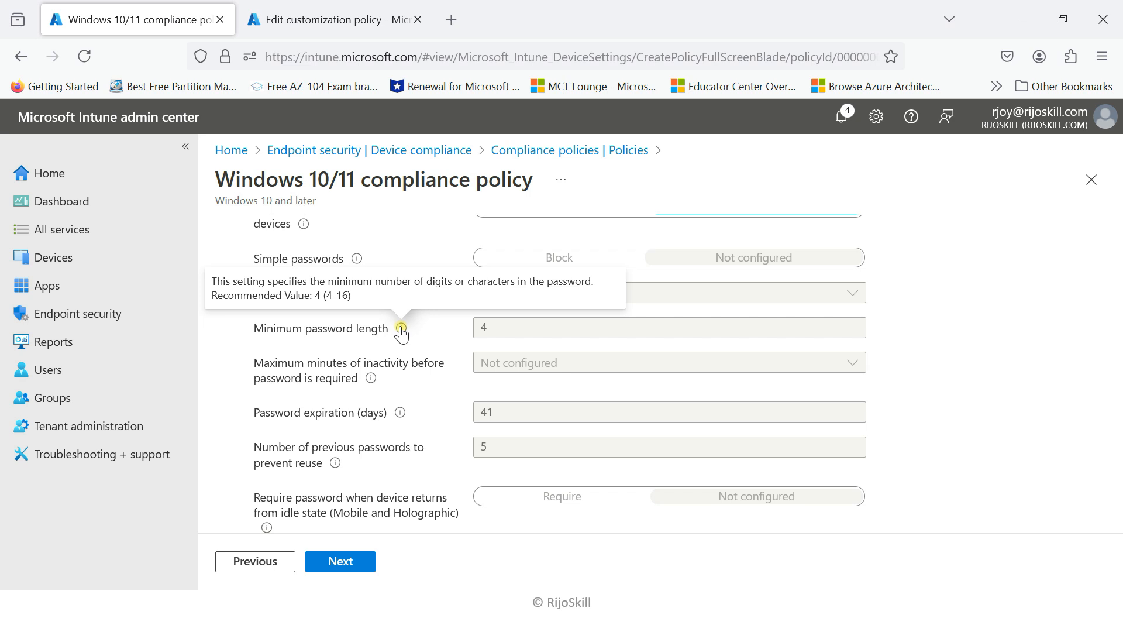
mouse_move(371, 382)
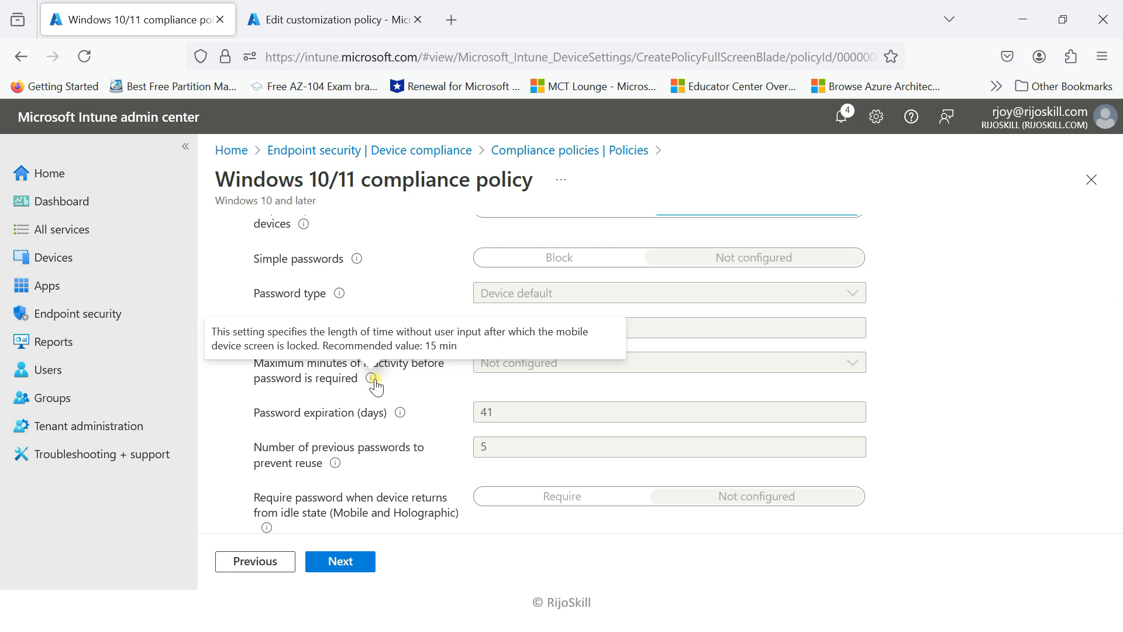
scroll(376, 386, down, 3)
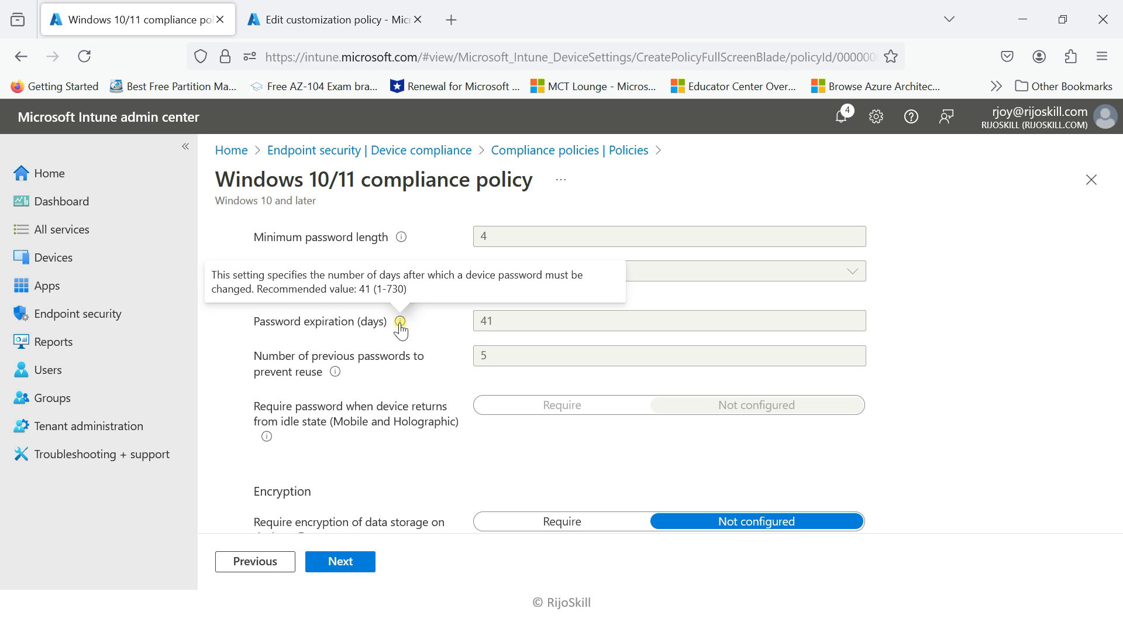
mouse_move(335, 372)
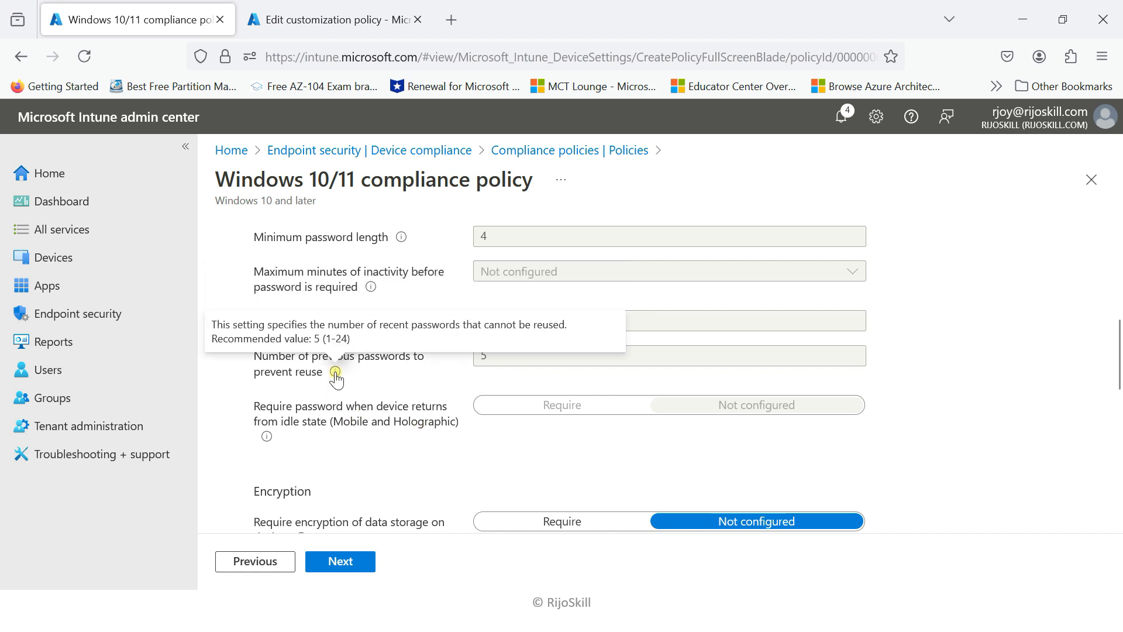
scroll(335, 379, down, 2)
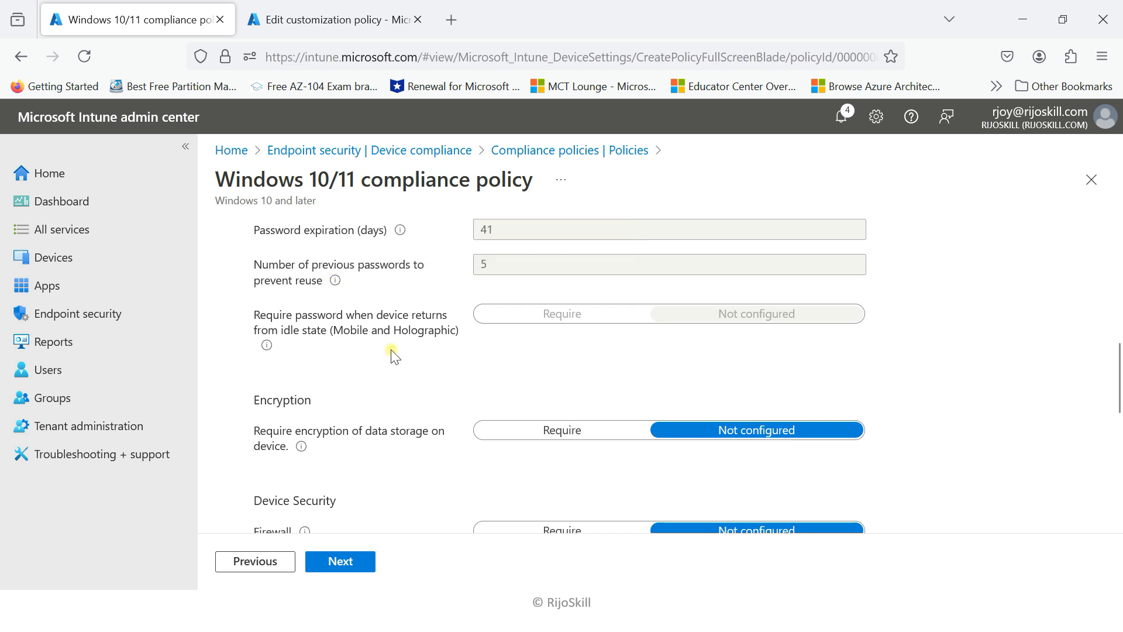
- Examine the data storage encryption, Device Security and Defender requirements under System Security
scroll(363, 374, down, 2)
mouse_move(301, 357)
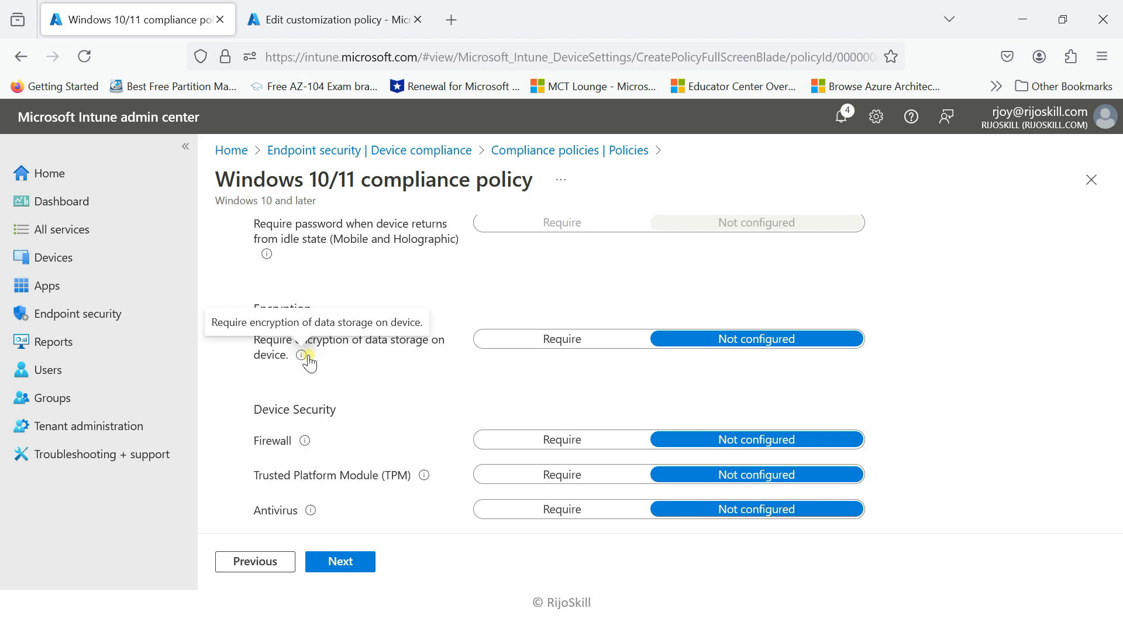
scroll(308, 362, down, 2)
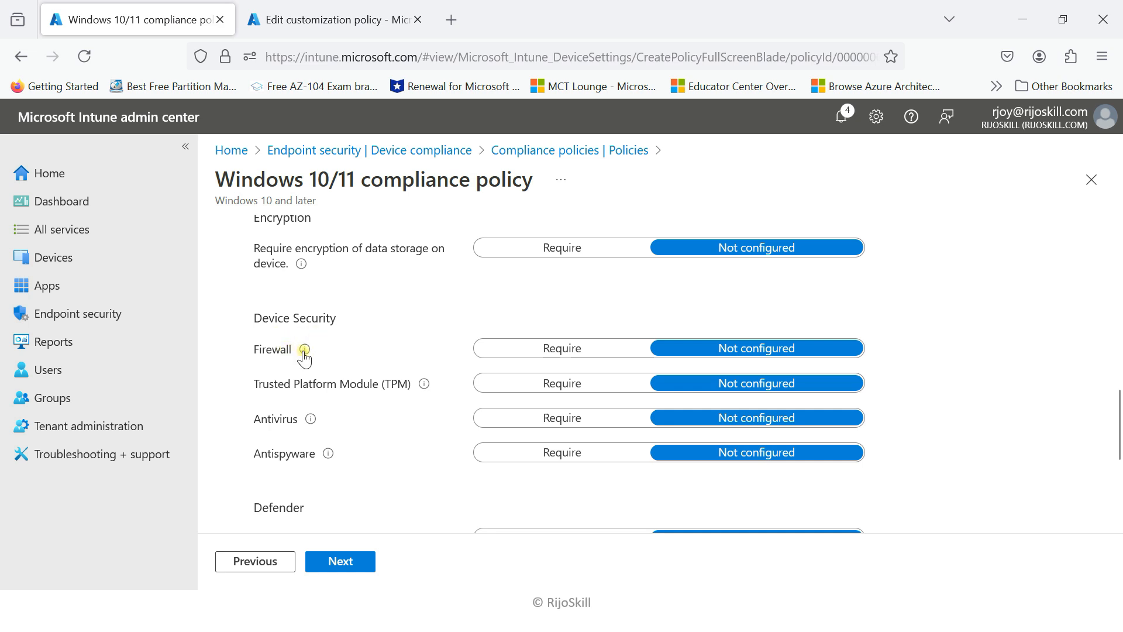
scroll(299, 351, down, 2)
mouse_move(424, 293)
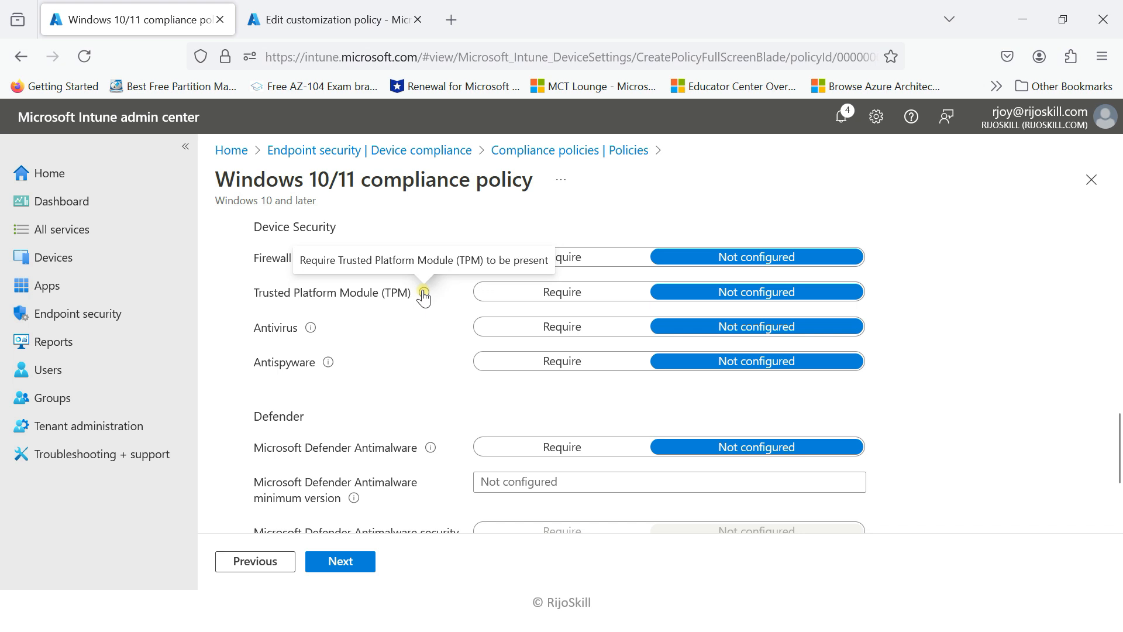
mouse_move(309, 331)
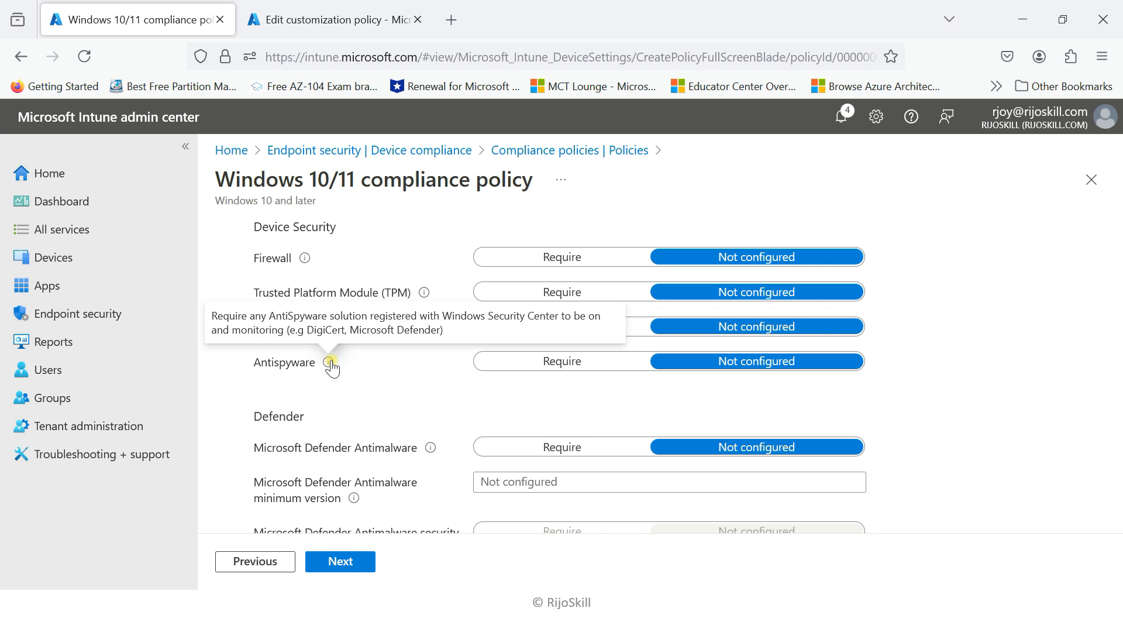
scroll(331, 366, down, 5)
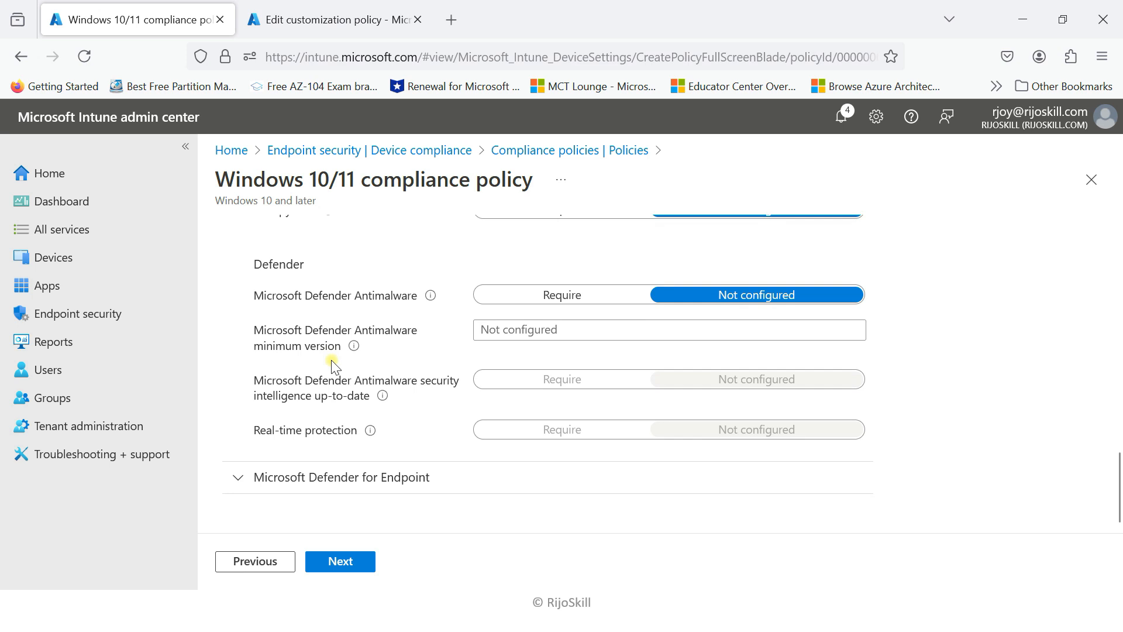
- Set the Firewall requirement under Device Security to Require
scroll(331, 359, up, 3)
scroll(331, 365, up, 2)
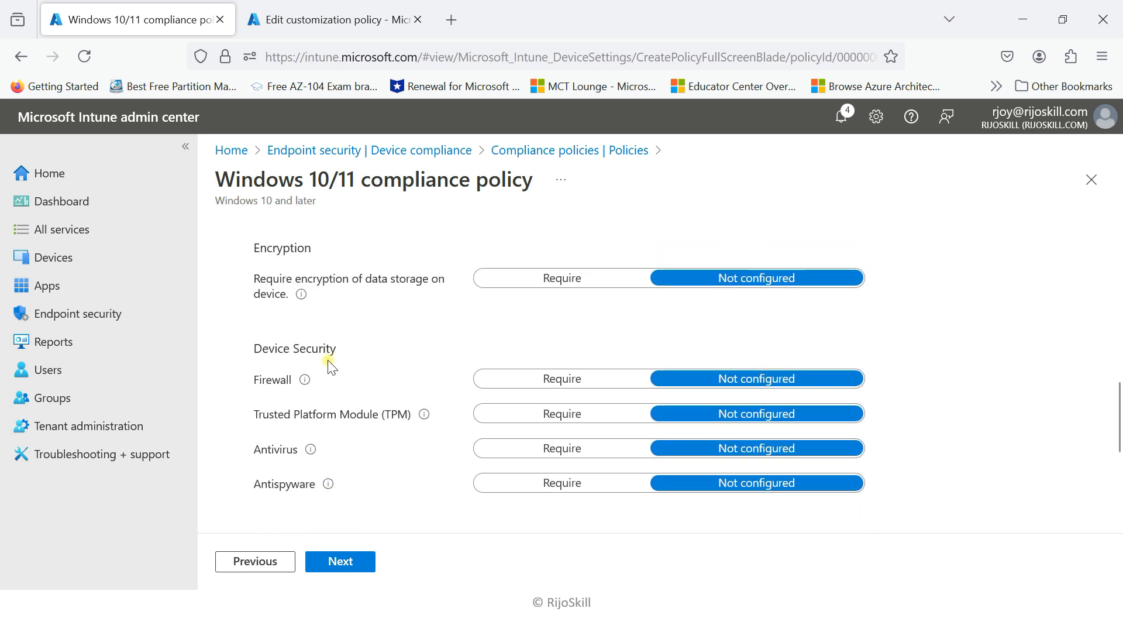
click(543, 378)
- Examine the Defender settings and the machine risk score options under Microsoft Defender for Endpoint
scroll(372, 406, down, 3)
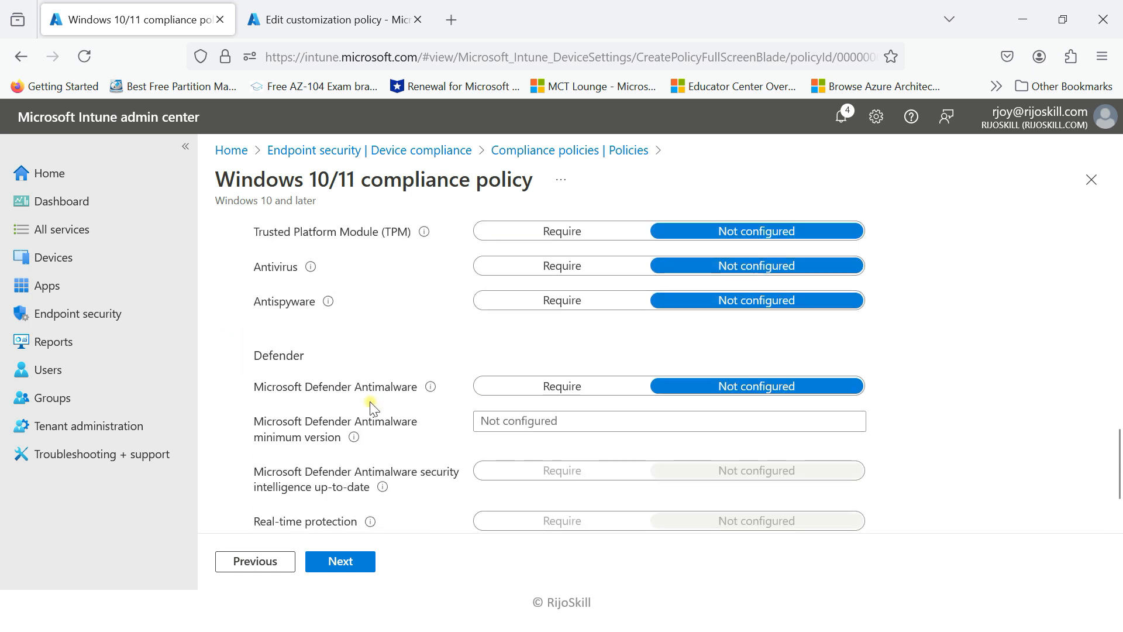
scroll(372, 405, down, 2)
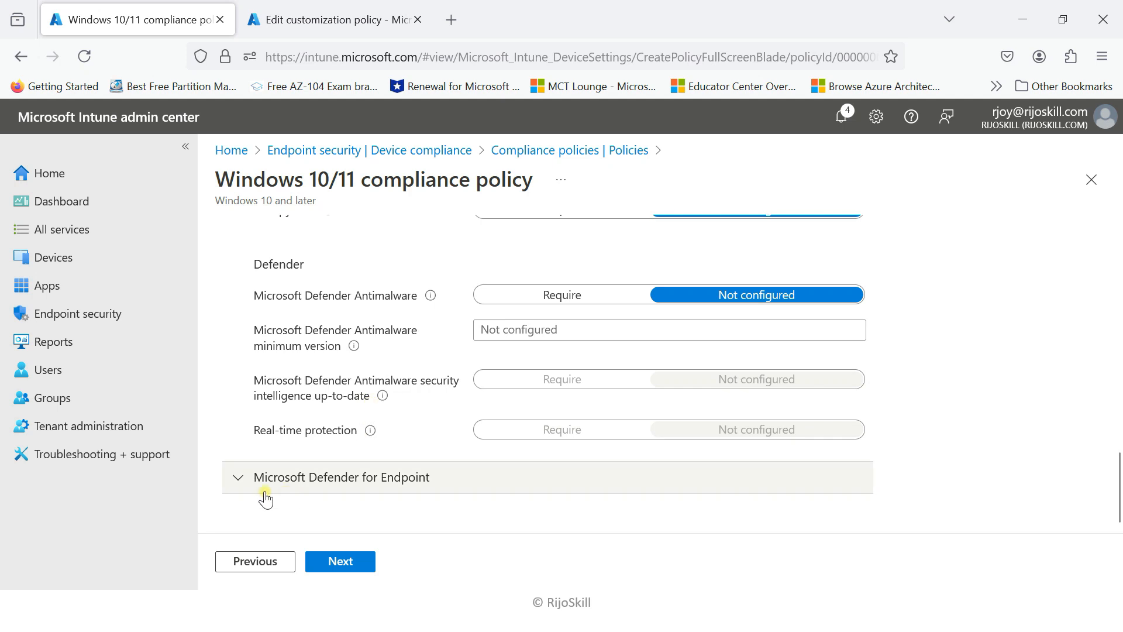
click(233, 478)
scroll(296, 433, down, 2)
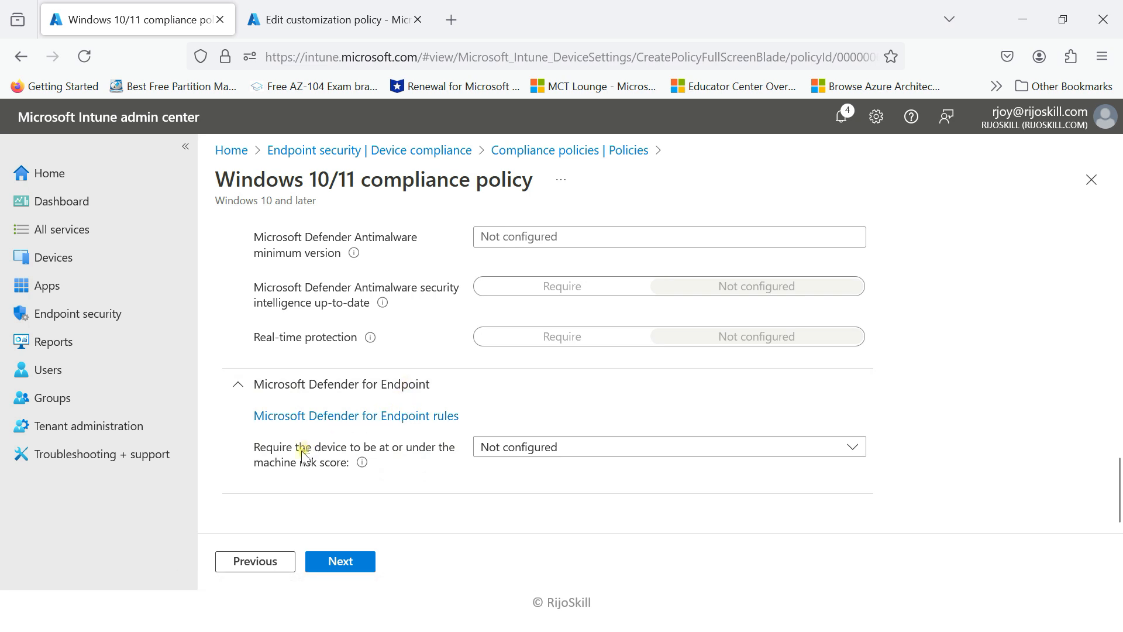
click(630, 446)
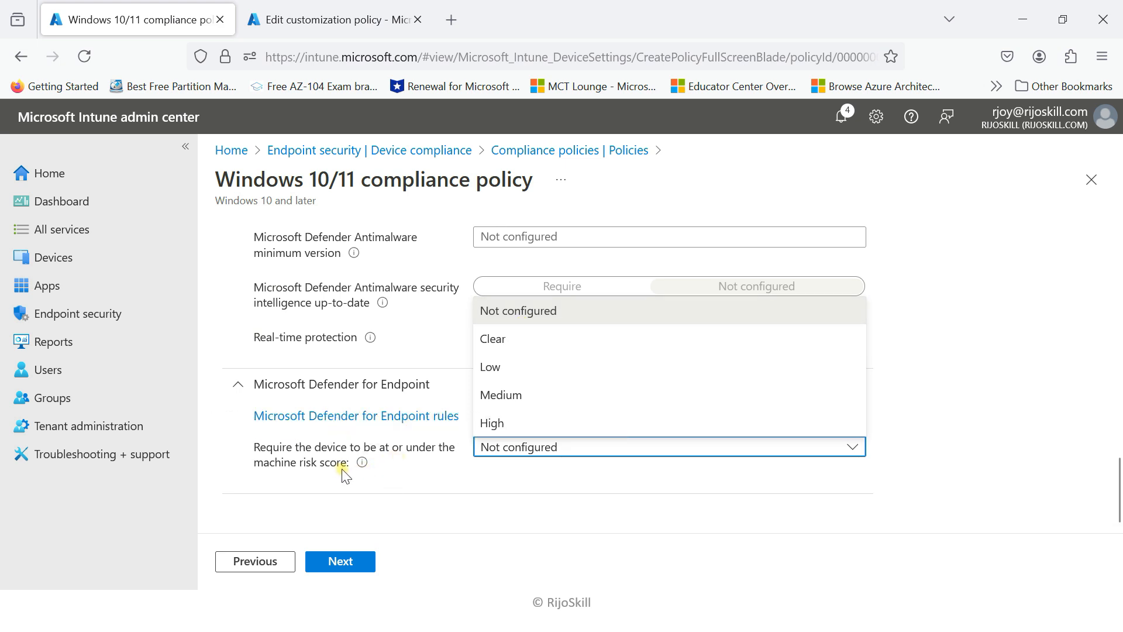
mouse_move(364, 463)
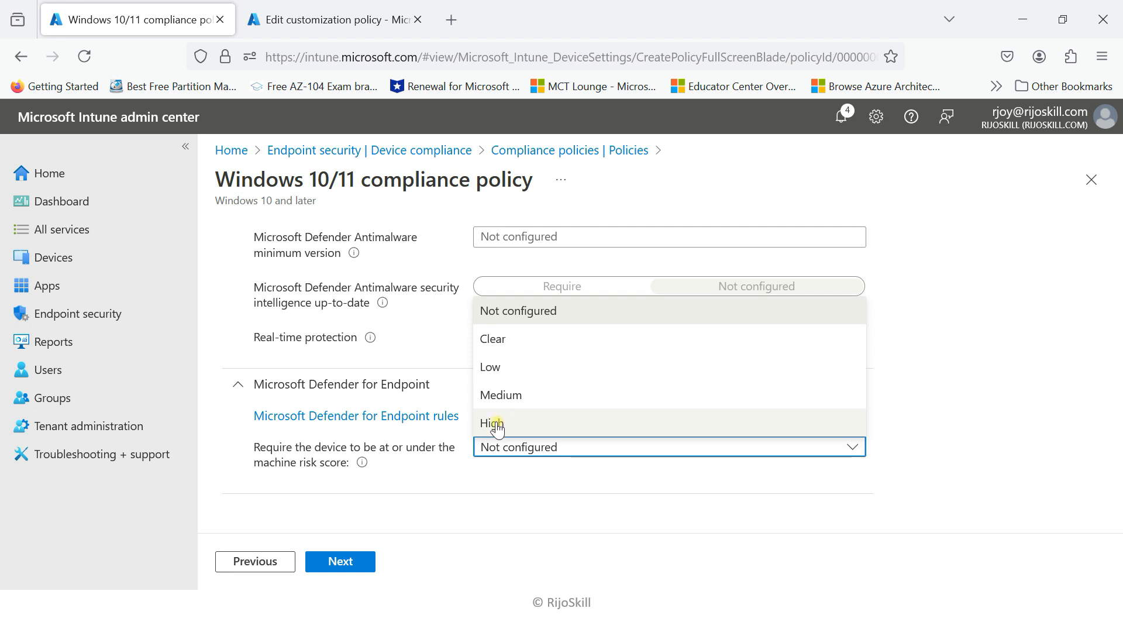
click(417, 473)
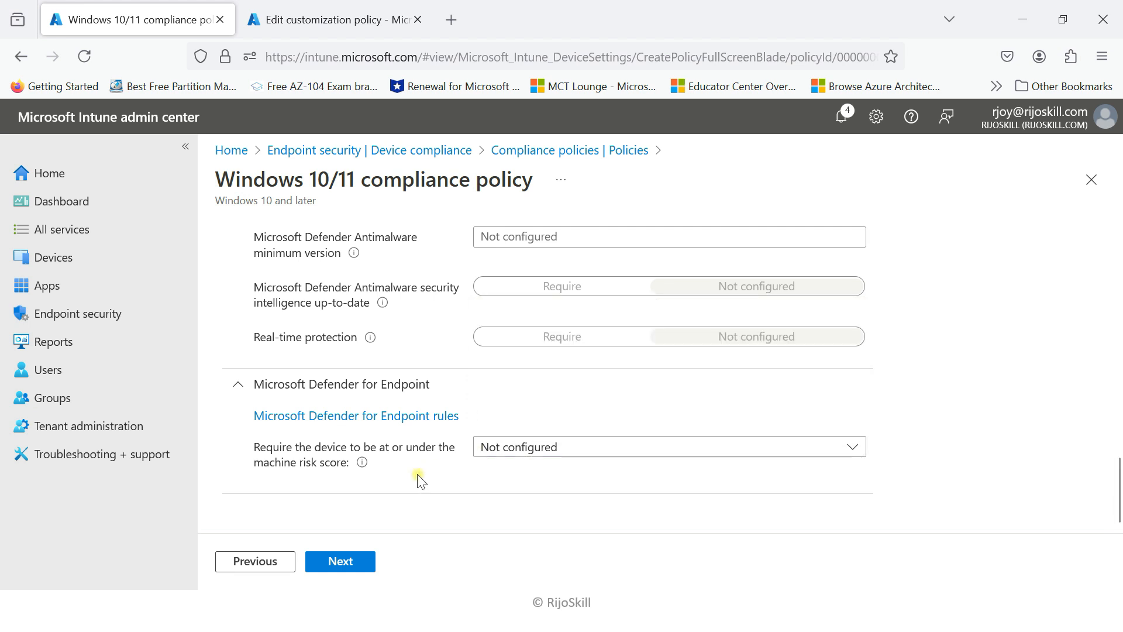
click(337, 399)
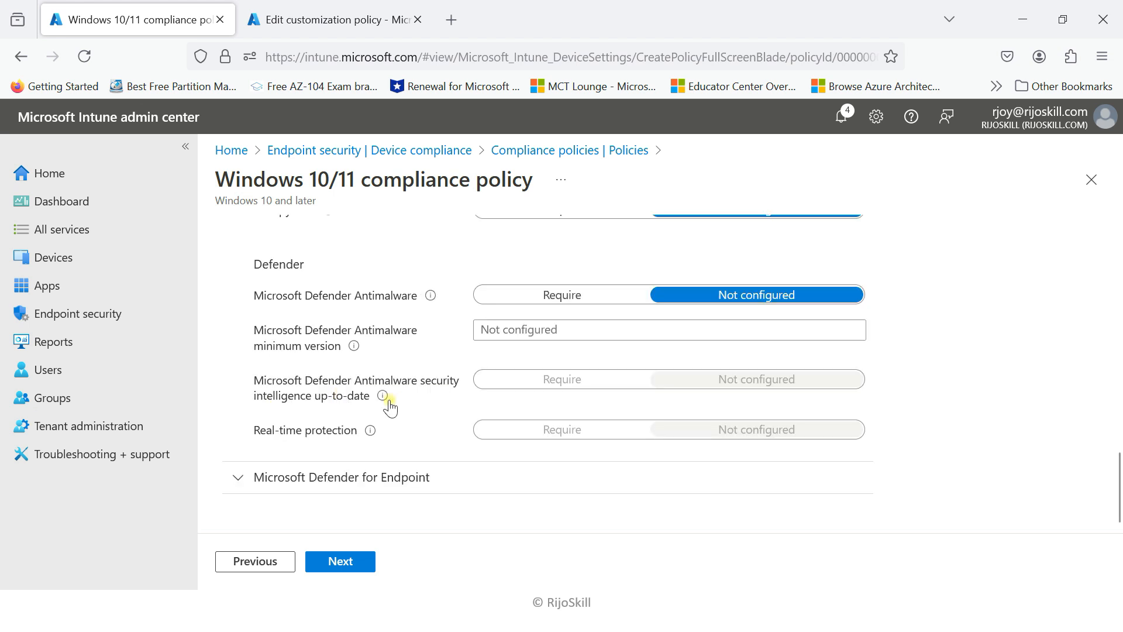
- Review the Device Security and password settings once more and continue to the actions for noncompliance
scroll(464, 338, up, 2)
scroll(301, 373, up, 3)
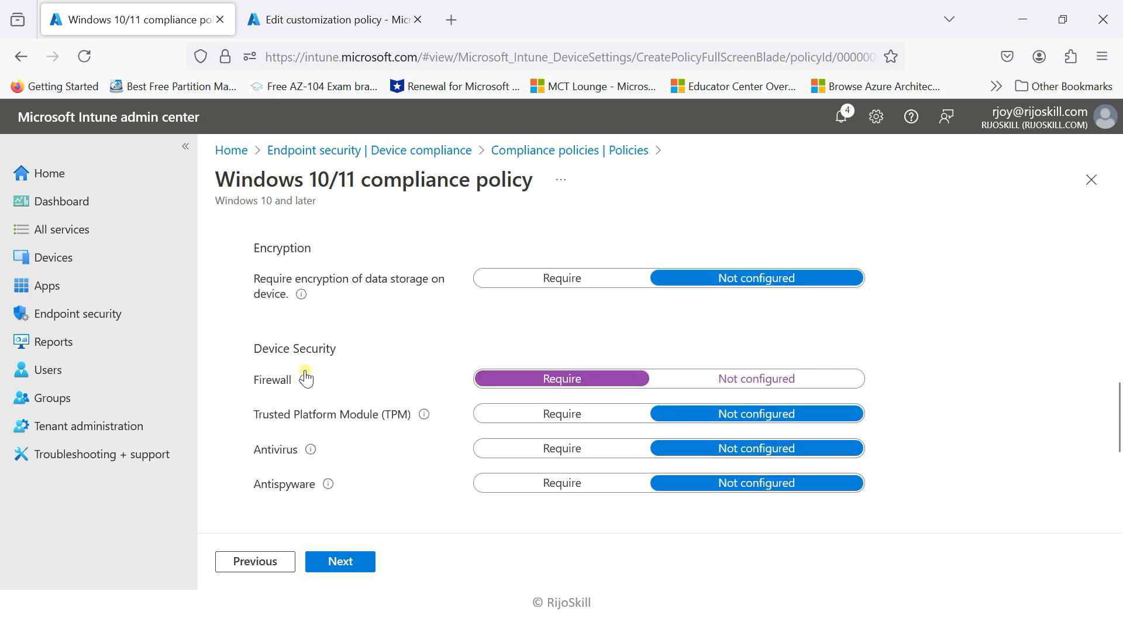
scroll(304, 292, down, 1)
scroll(318, 298, up, 1)
scroll(326, 323, up, 1)
scroll(447, 443, up, 4)
scroll(377, 404, up, 5)
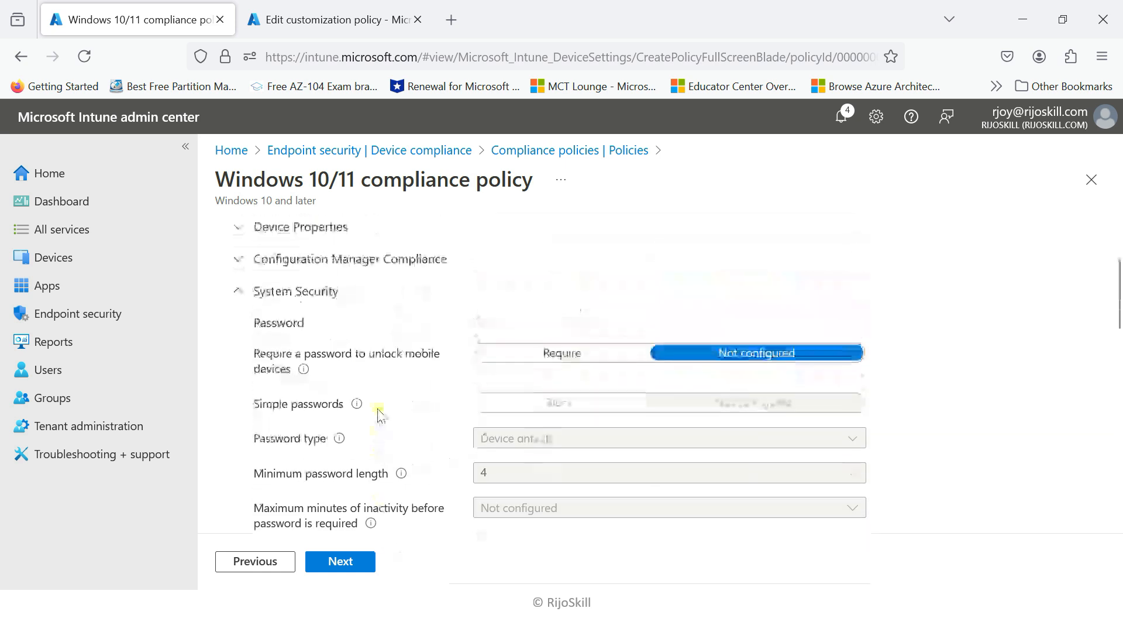
click(340, 561)
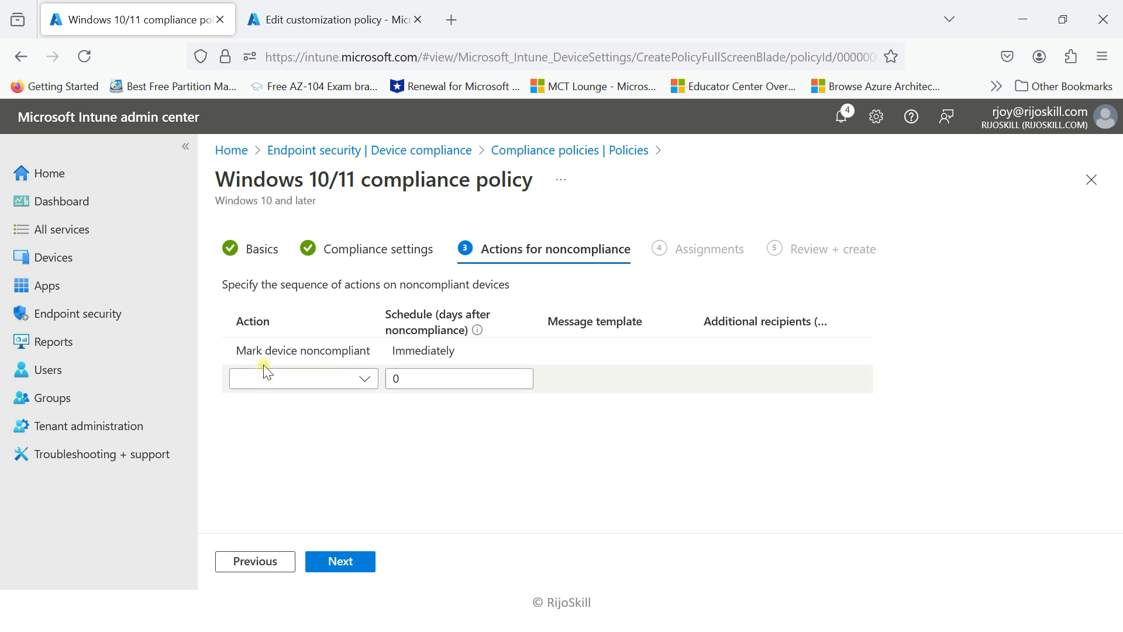
- Set the schedule of the Mark device noncompliant action to 1 day after noncompliance
click(329, 357)
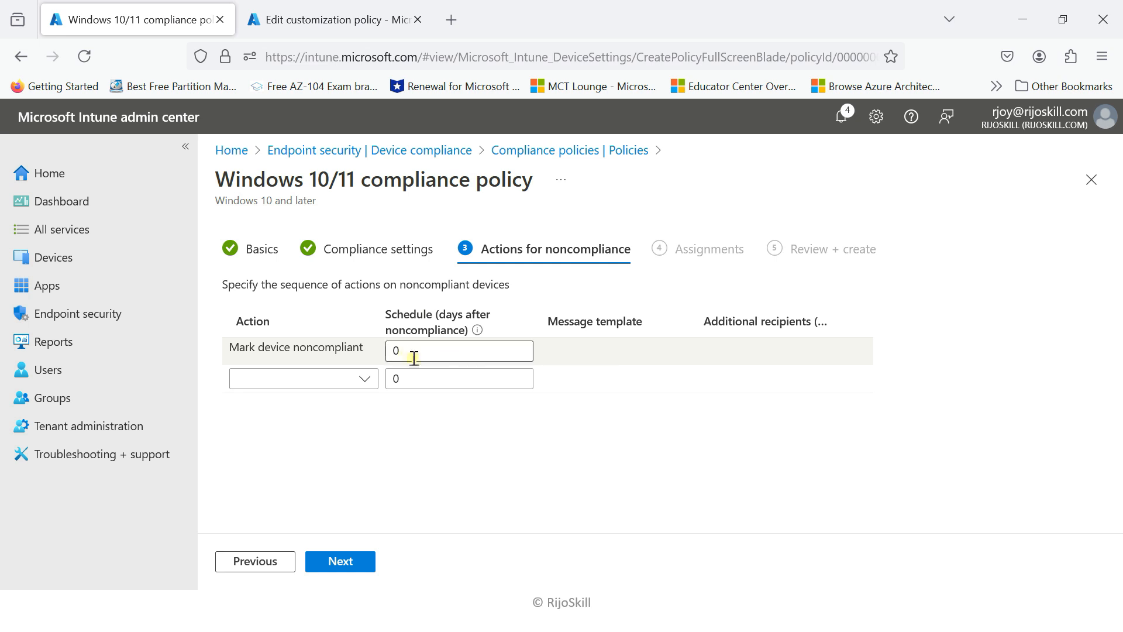
drag(413, 353, 394, 346)
text(1)
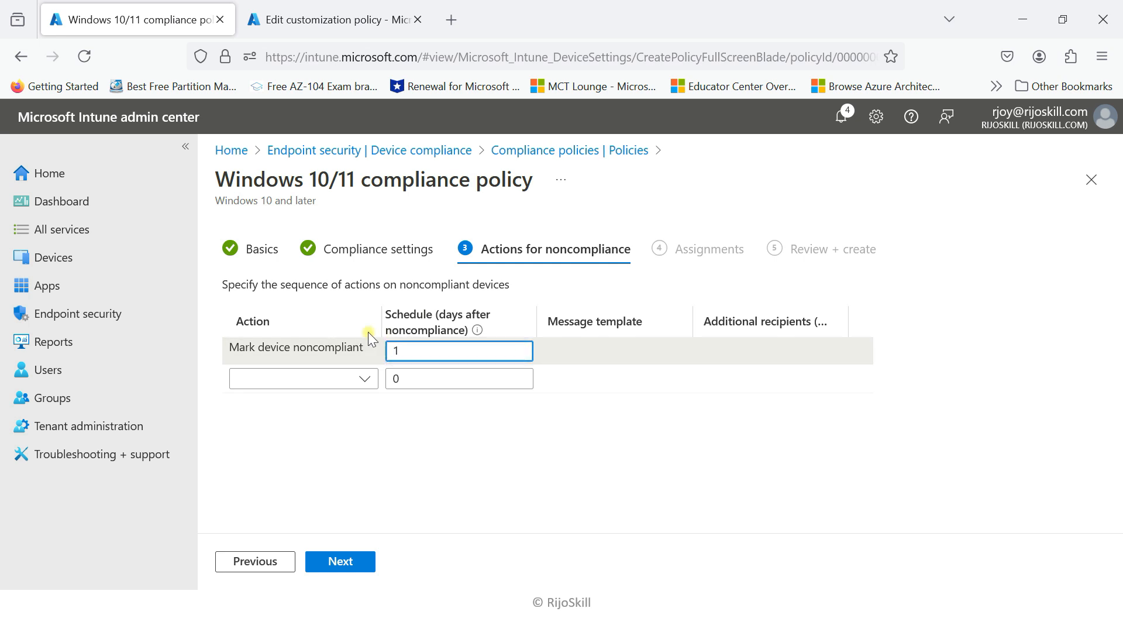
click(398, 460)
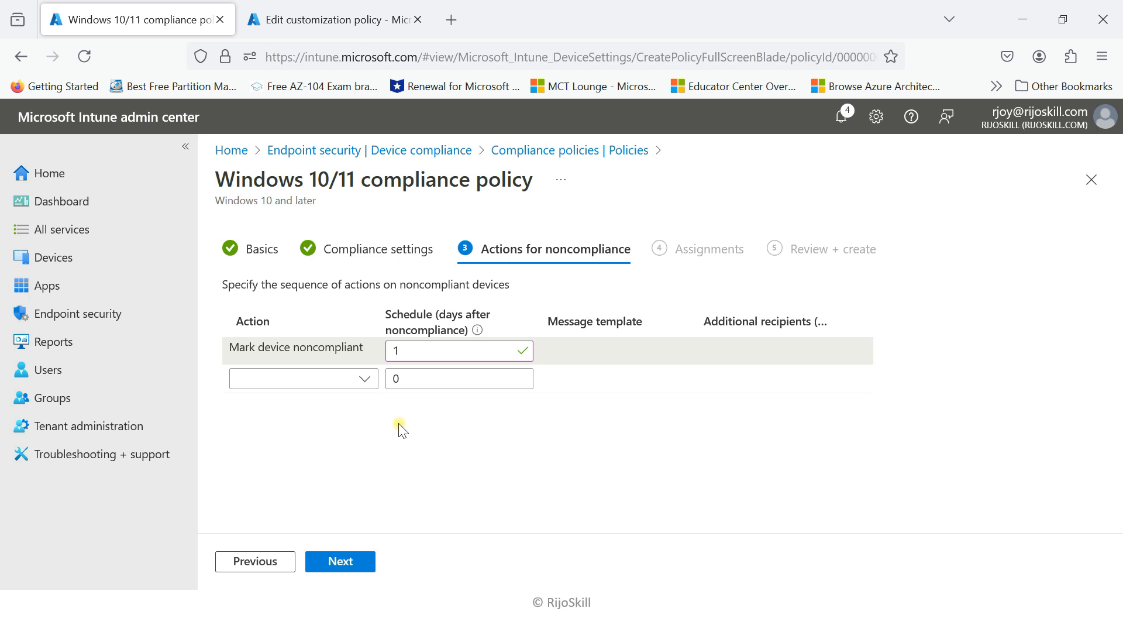
- Set the Mark device noncompliant schedule back to 0 days so that it applies immediately
click(412, 351)
key(BackSpace)
text(0)
click(396, 454)
- Add a "Send email to end user" action that uses the "Device compliance" notification message template
click(257, 380)
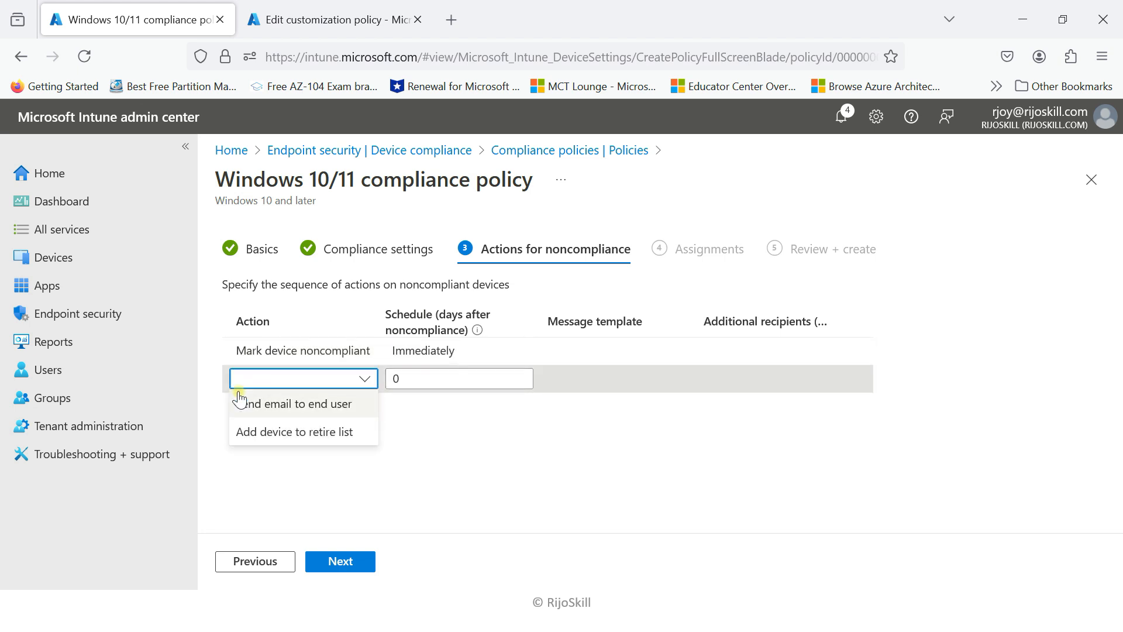
click(286, 405)
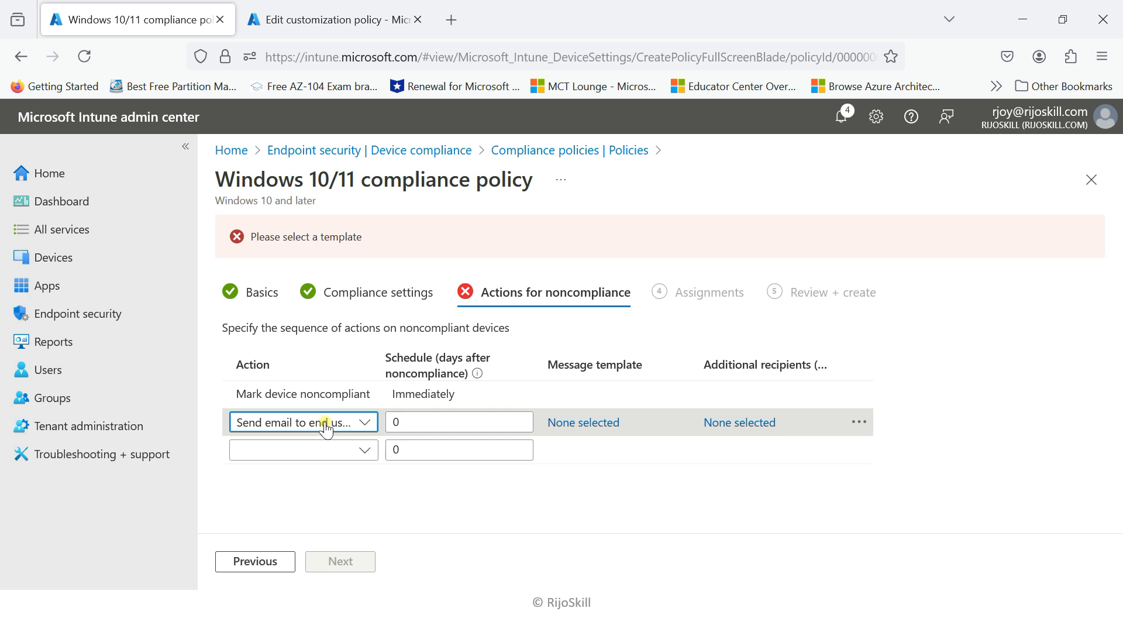
click(596, 431)
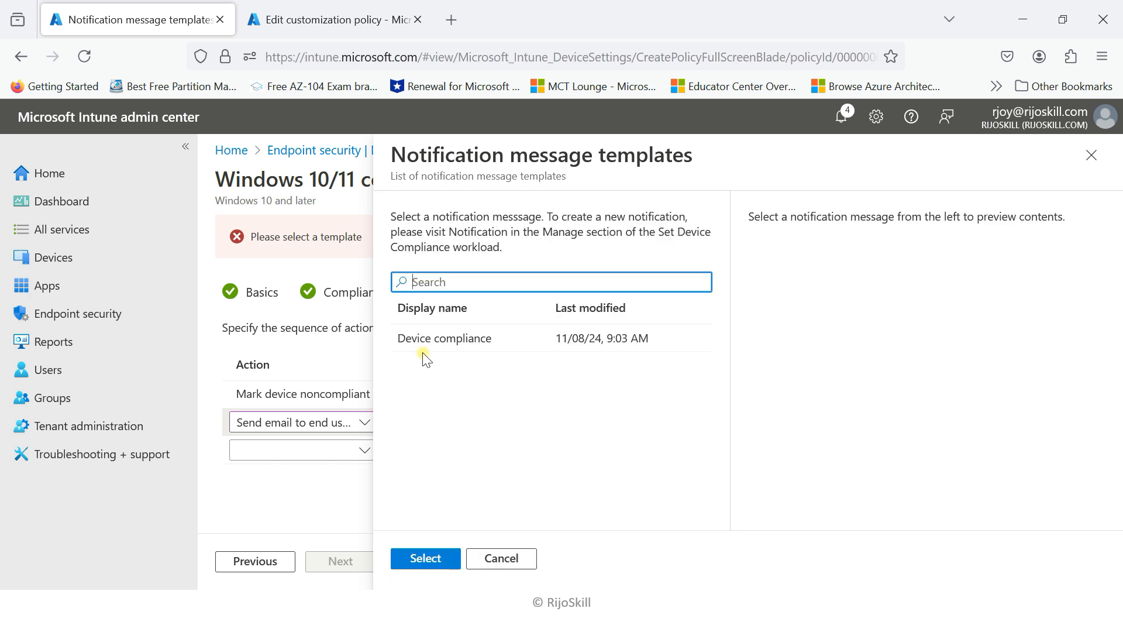
click(459, 344)
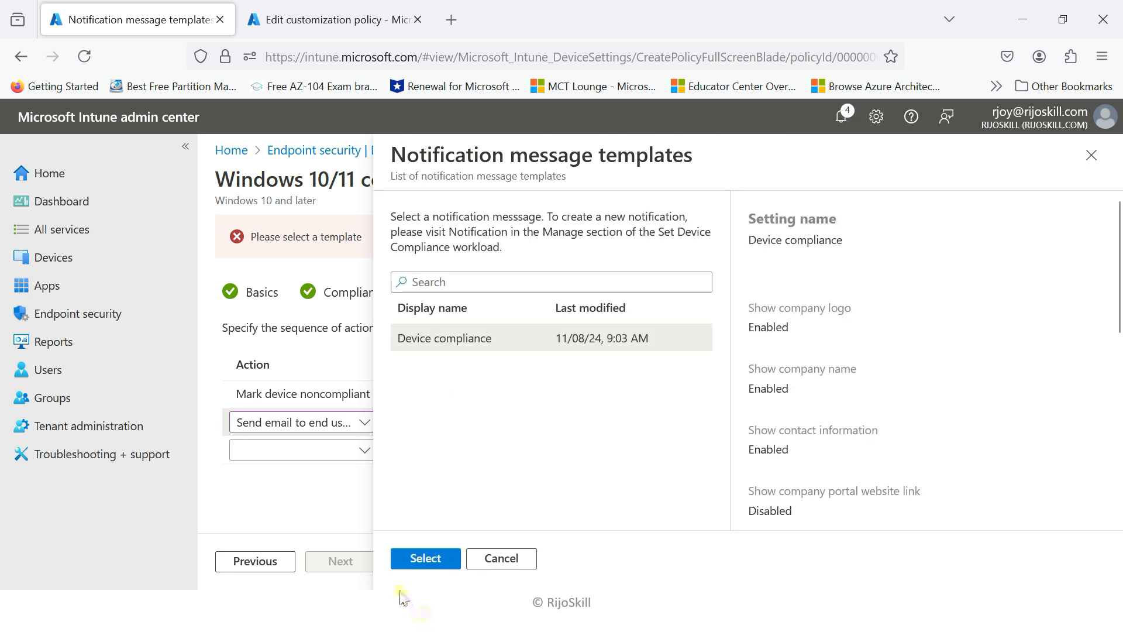
click(420, 562)
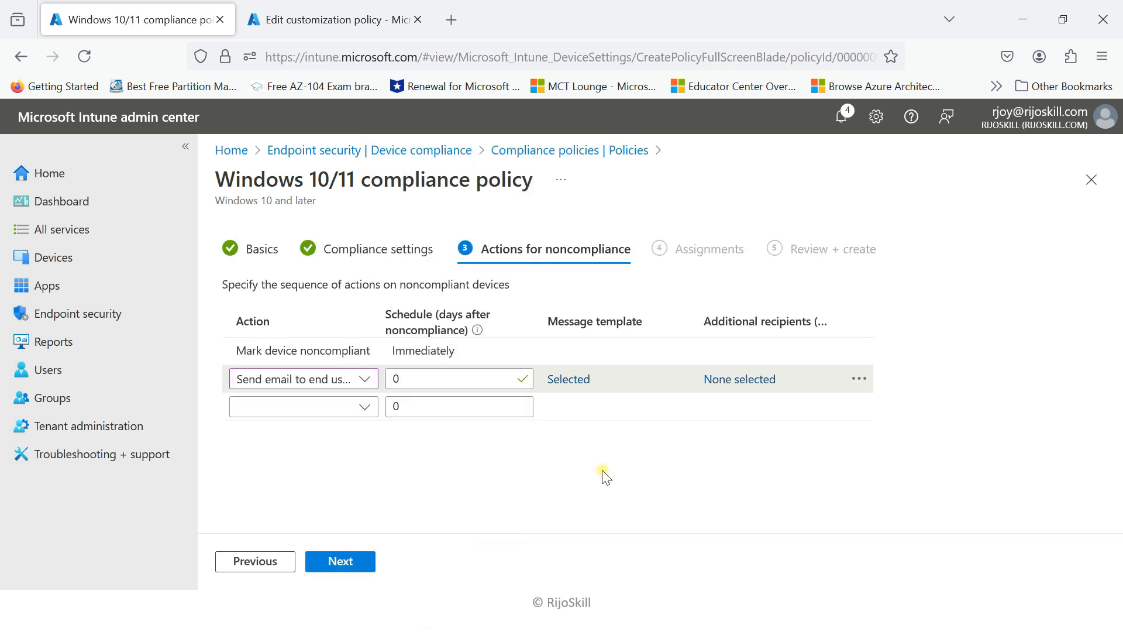
- Add the admingrp group as an additional recipient of the "Send email to end user" action
click(725, 380)
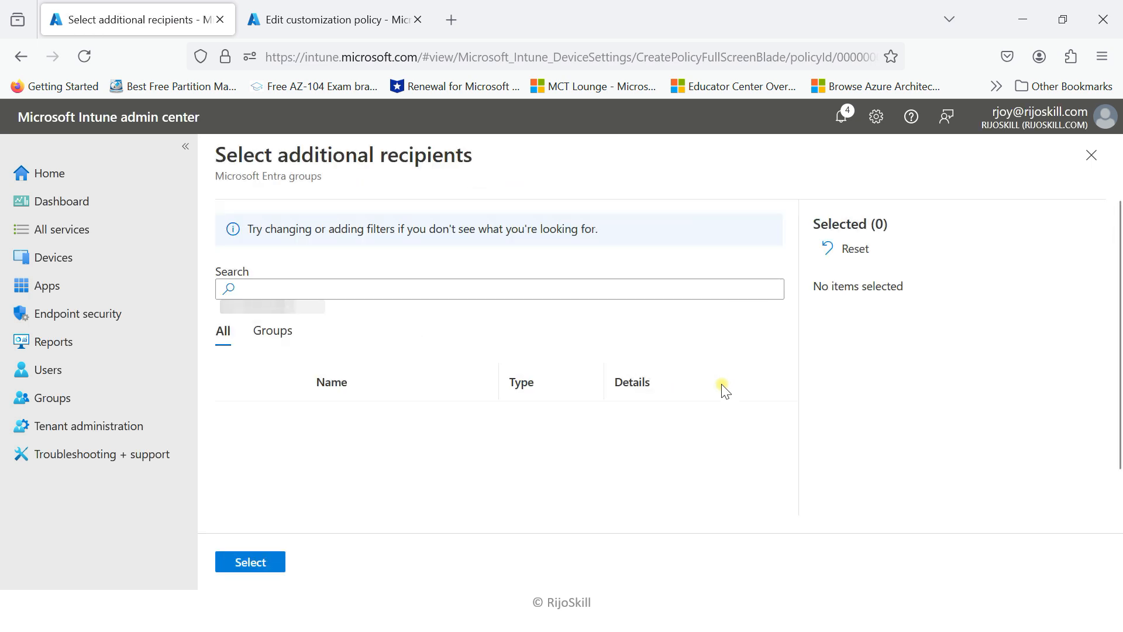
click(284, 341)
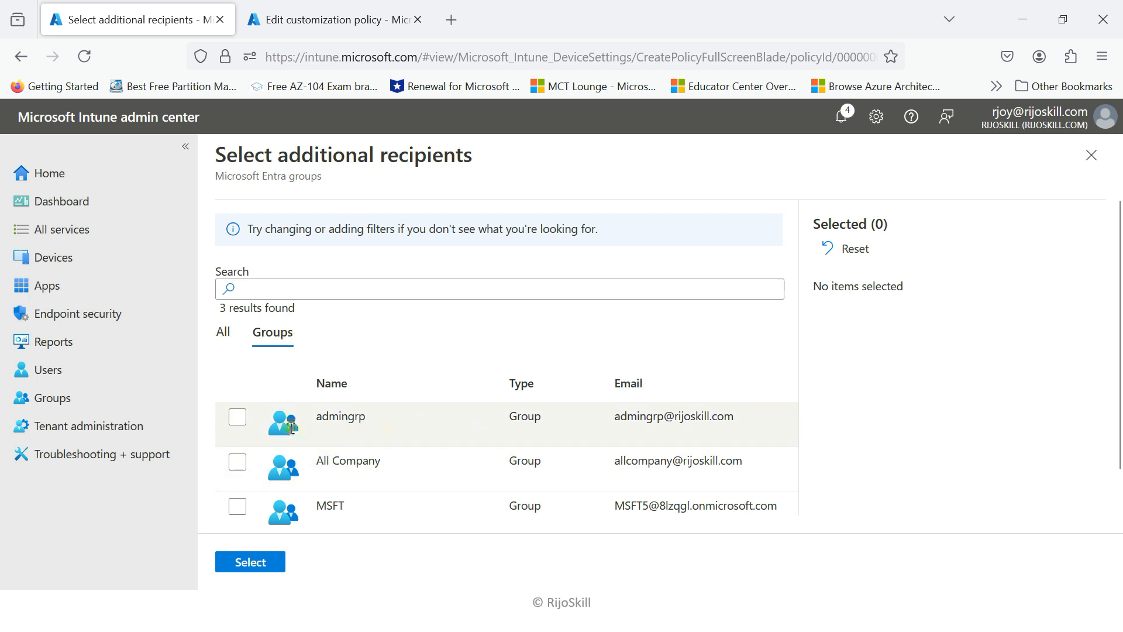
click(236, 422)
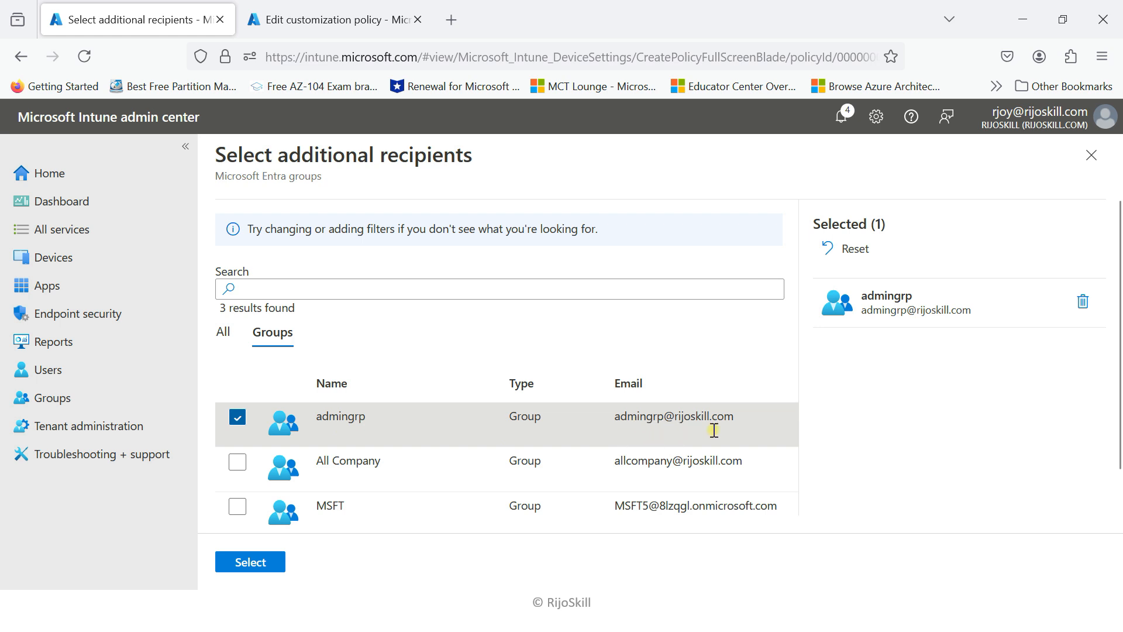
click(267, 562)
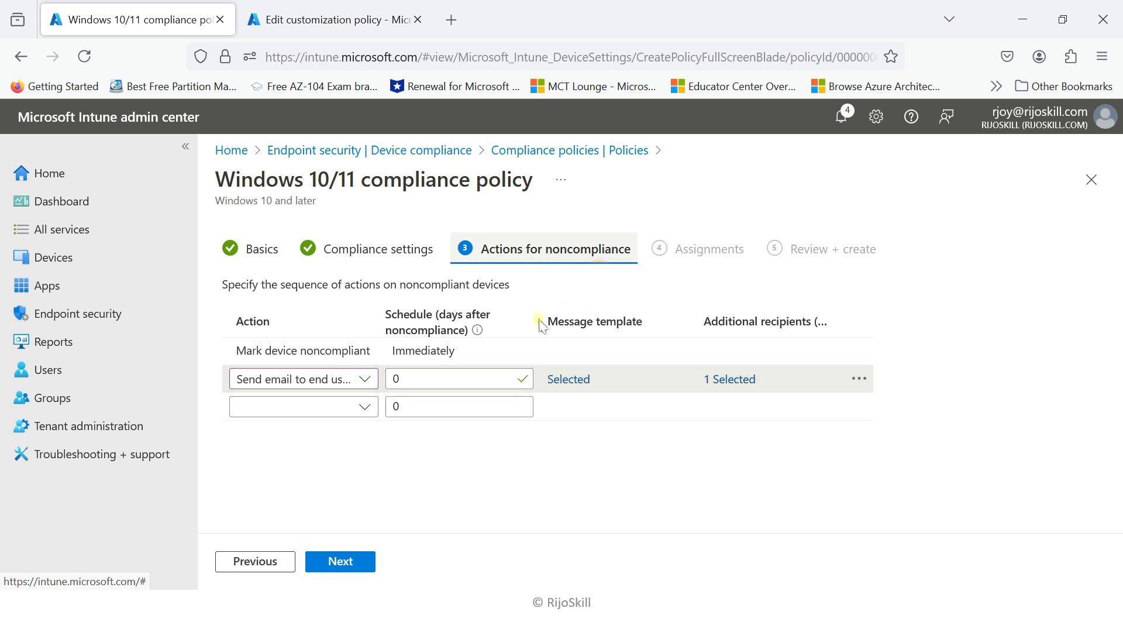
- Add an "Add device to retire list" action scheduled 30 days after noncompliance
click(365, 405)
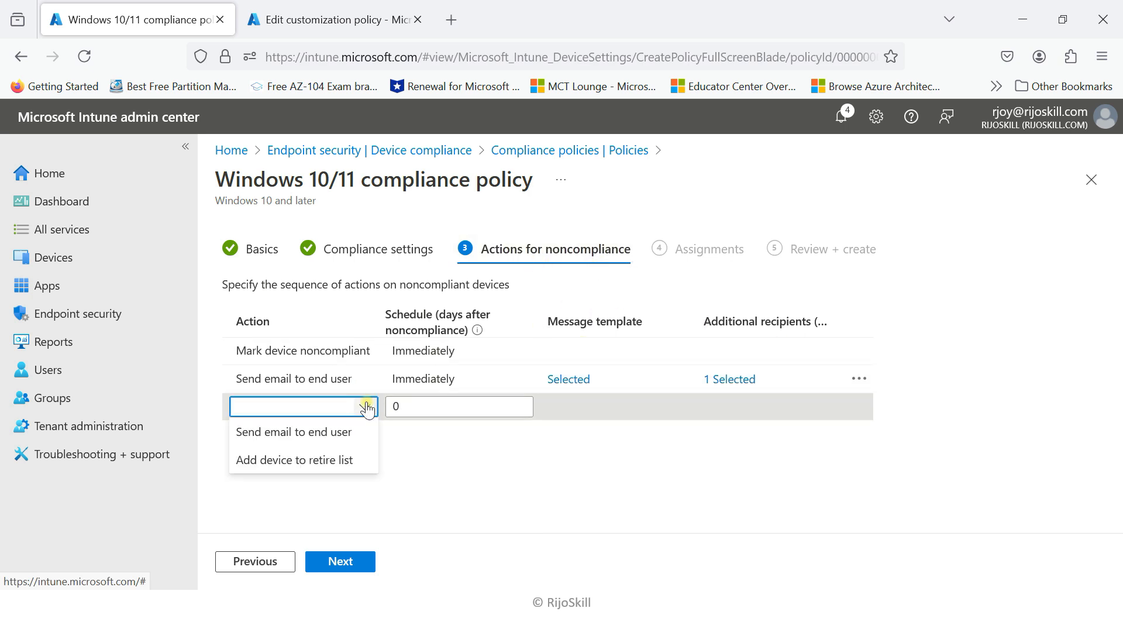
click(341, 460)
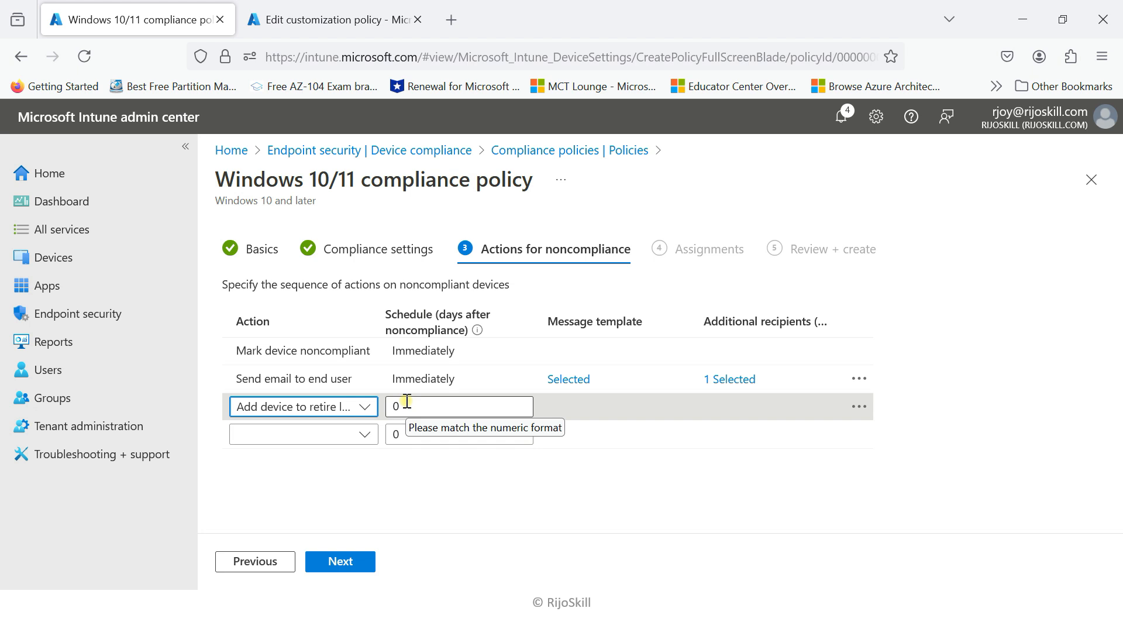
drag(406, 406, 383, 405)
text(30)
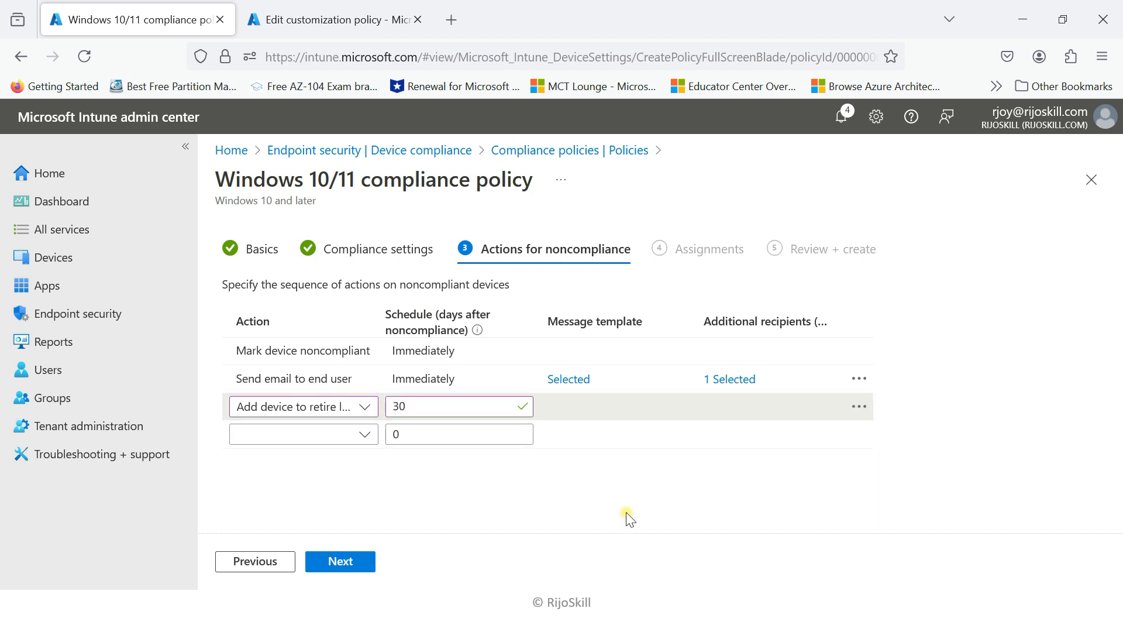
- Continue to the assignments and include the AppDevicegroup group in the policy
click(348, 563)
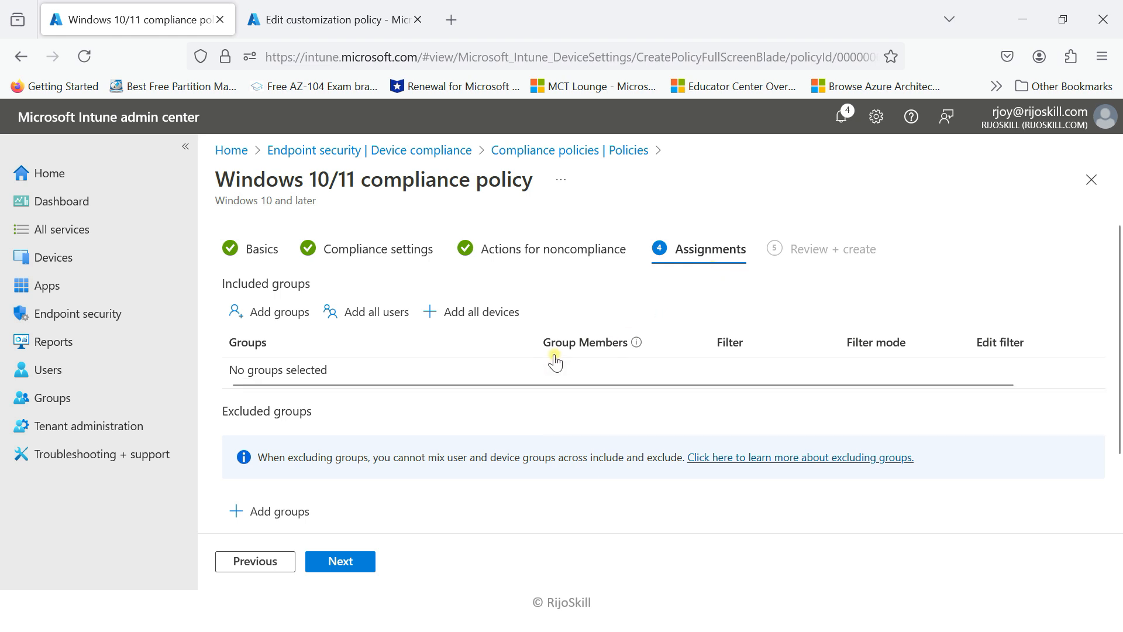
scroll(553, 358, down, 2)
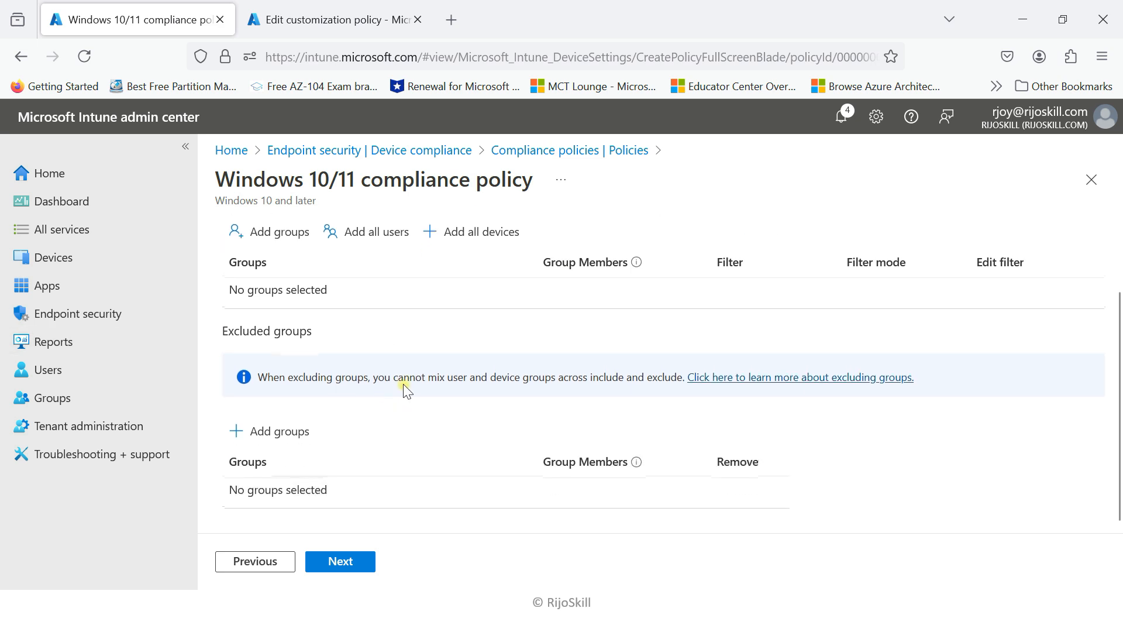
scroll(404, 389, up, 2)
click(271, 311)
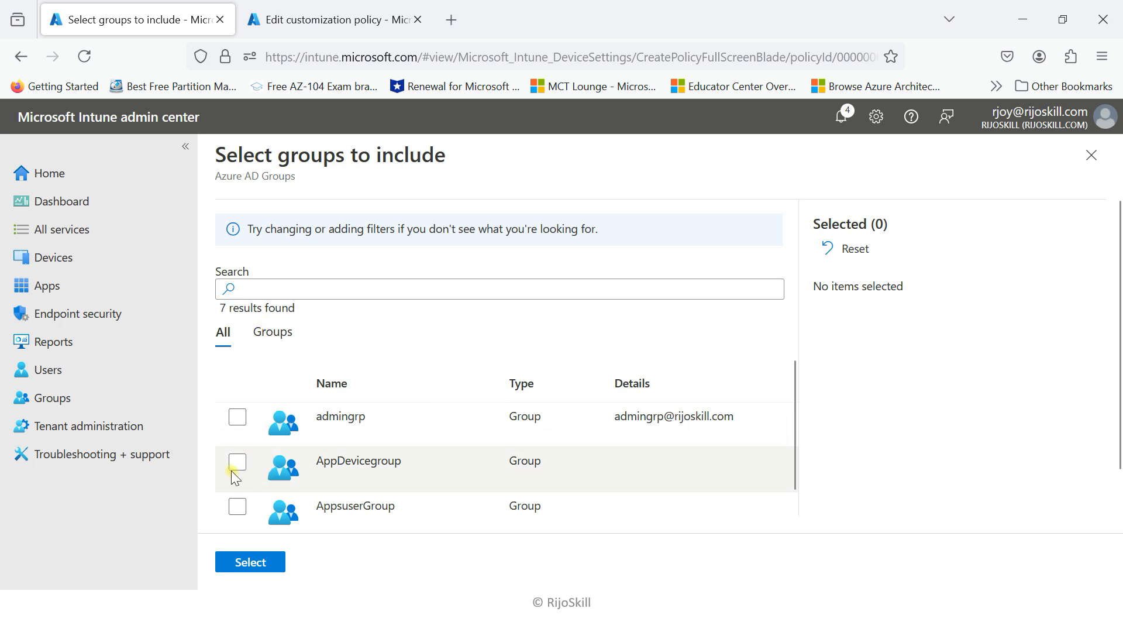
click(237, 462)
click(251, 561)
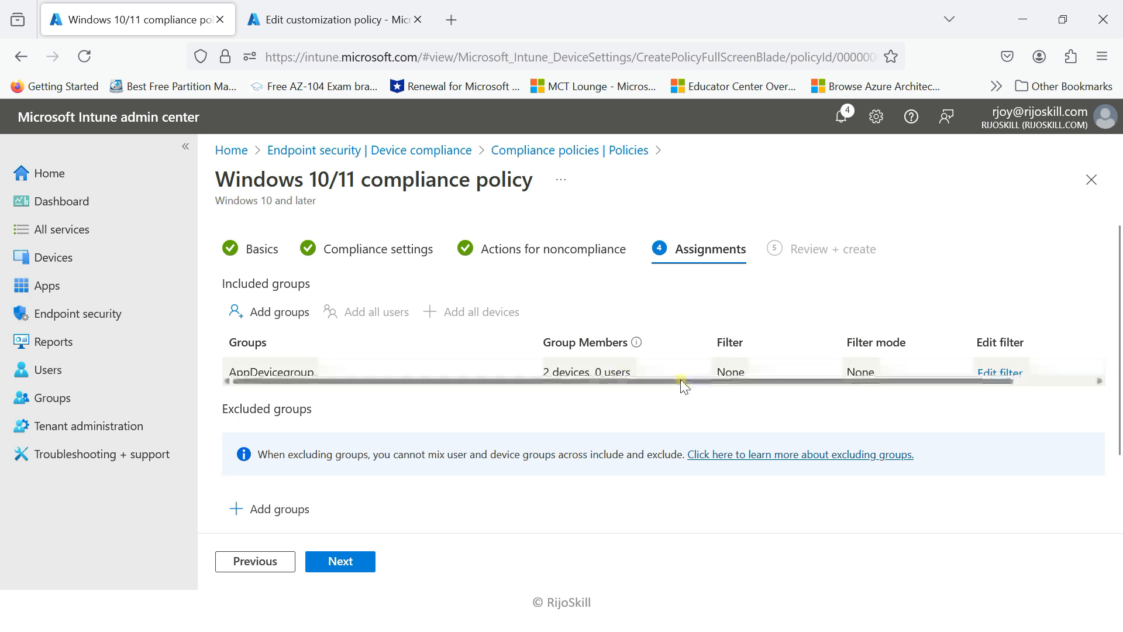
- Review the policy's settings, noncompliance actions and assignments in the summary, and create the policy
click(353, 565)
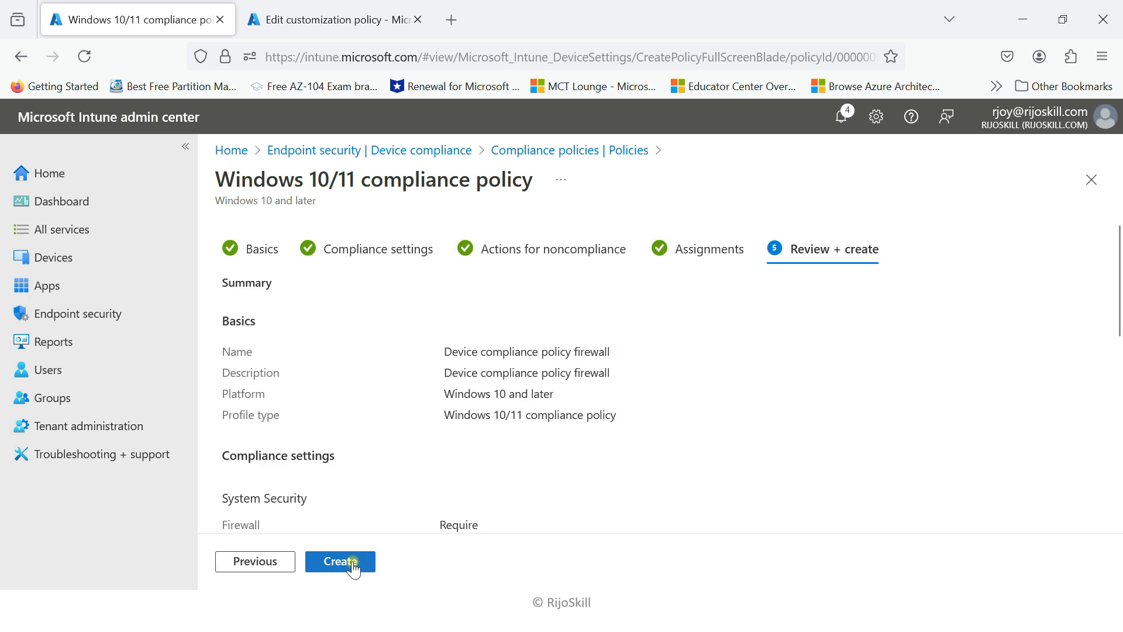
scroll(455, 387, down, 5)
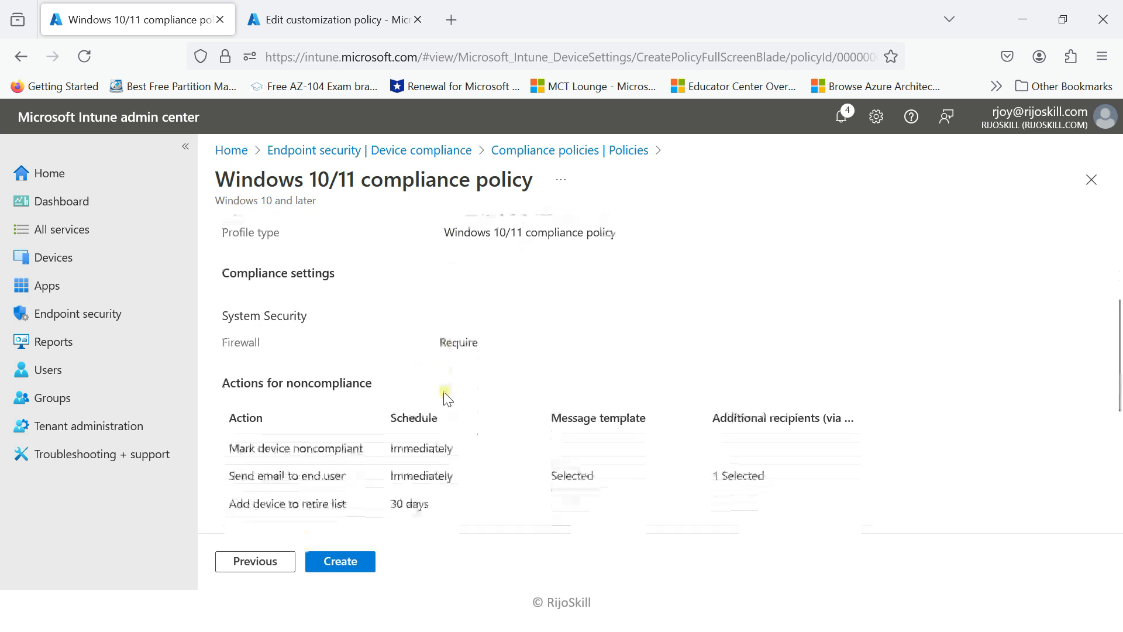
scroll(351, 381, down, 2)
scroll(368, 388, up, 6)
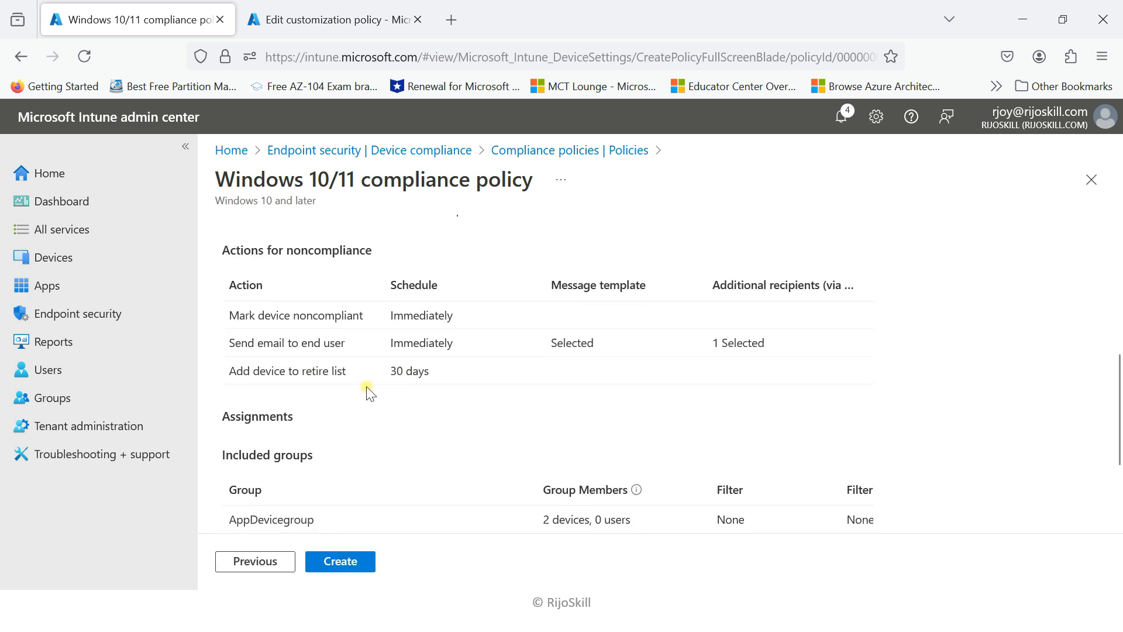
scroll(369, 338, down, 8)
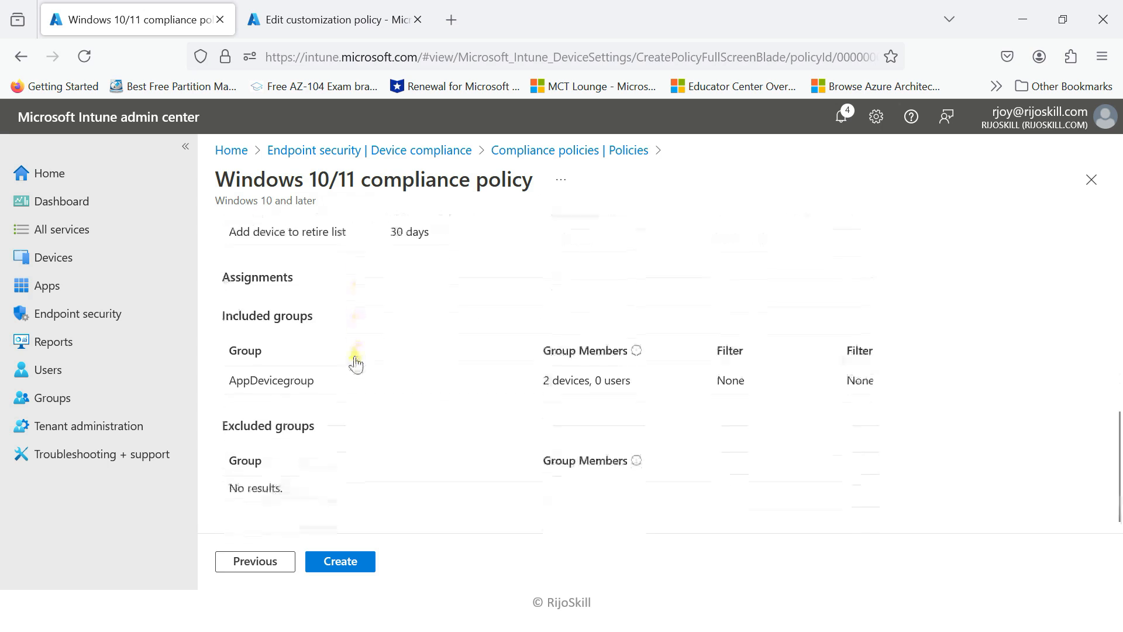
click(339, 562)
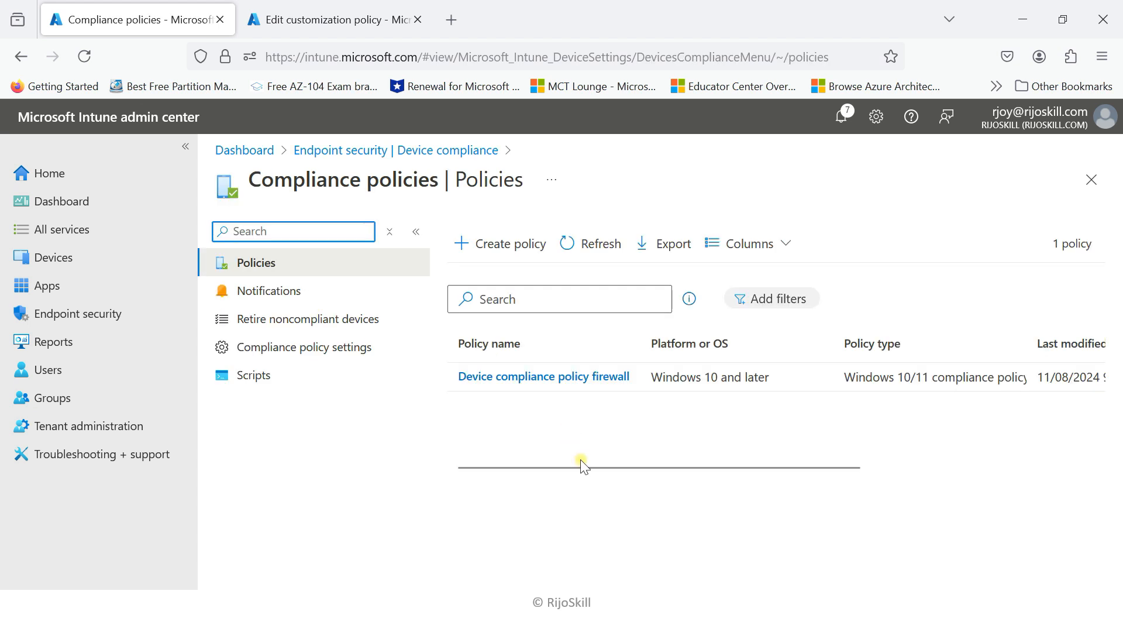
- Change the English (United States) message subject of the "Device compliance" notification to "Device compliance Firewall" and save the template
click(287, 293)
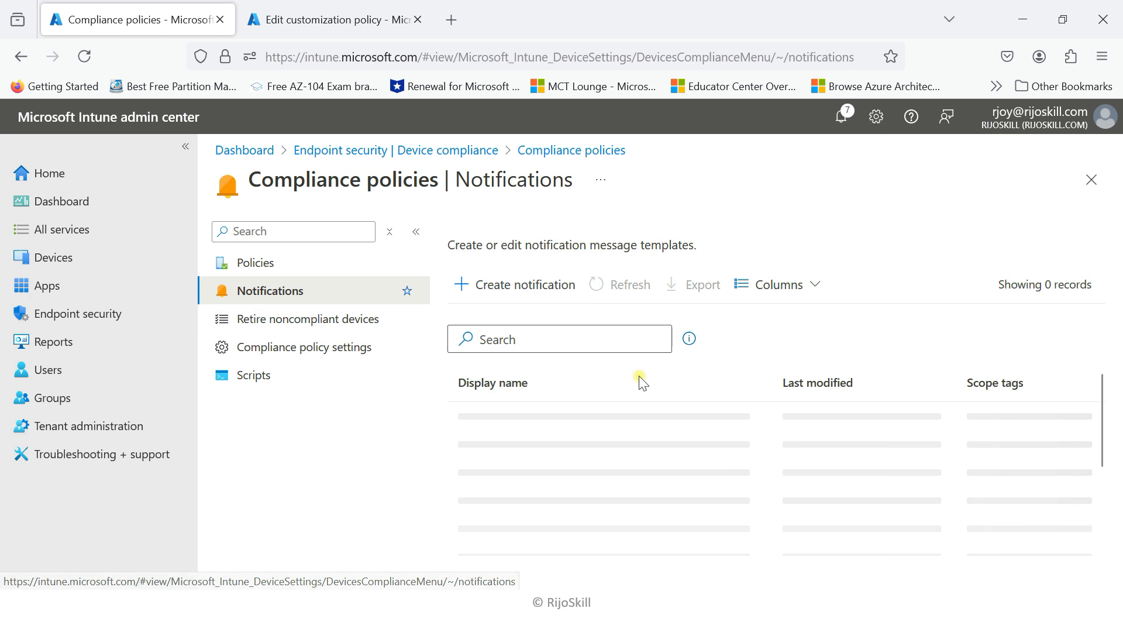
click(503, 416)
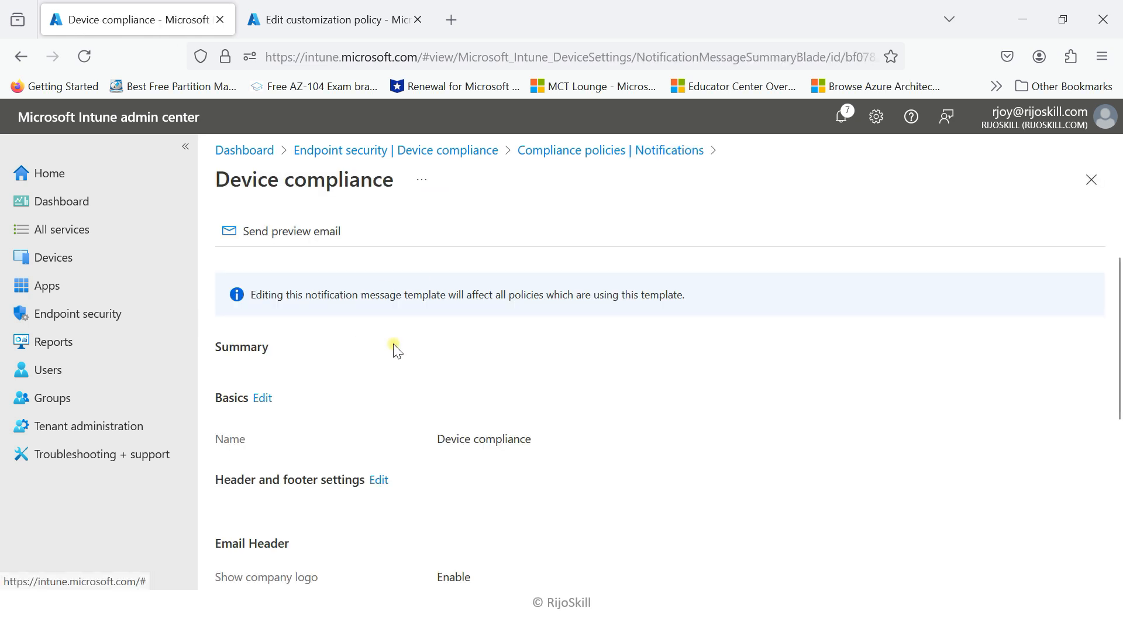
scroll(398, 354, down, 3)
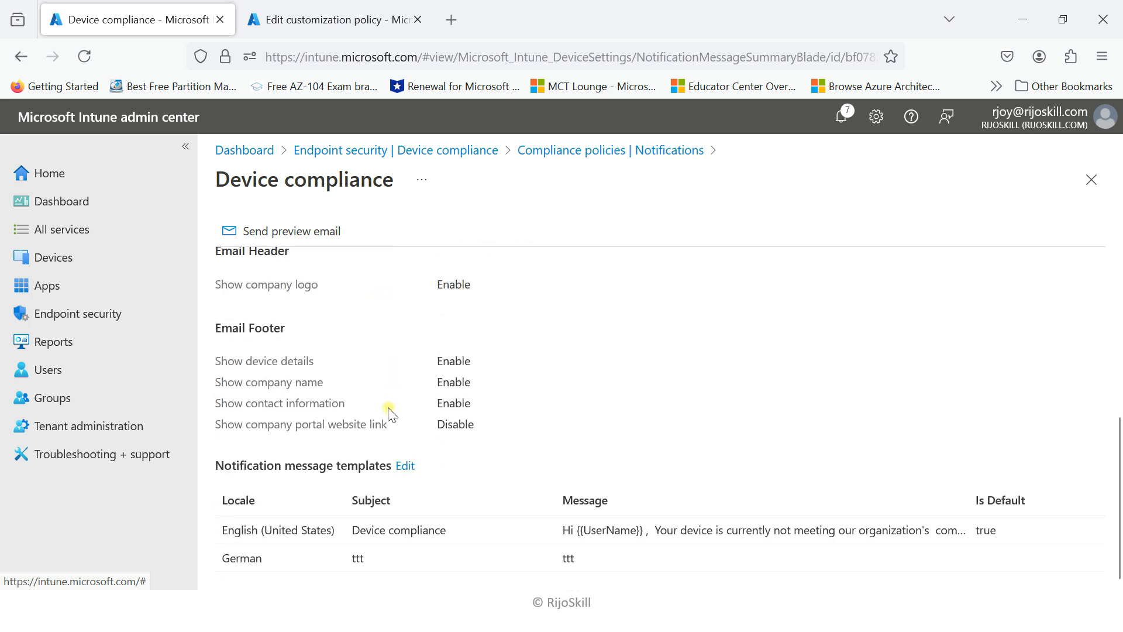
click(405, 466)
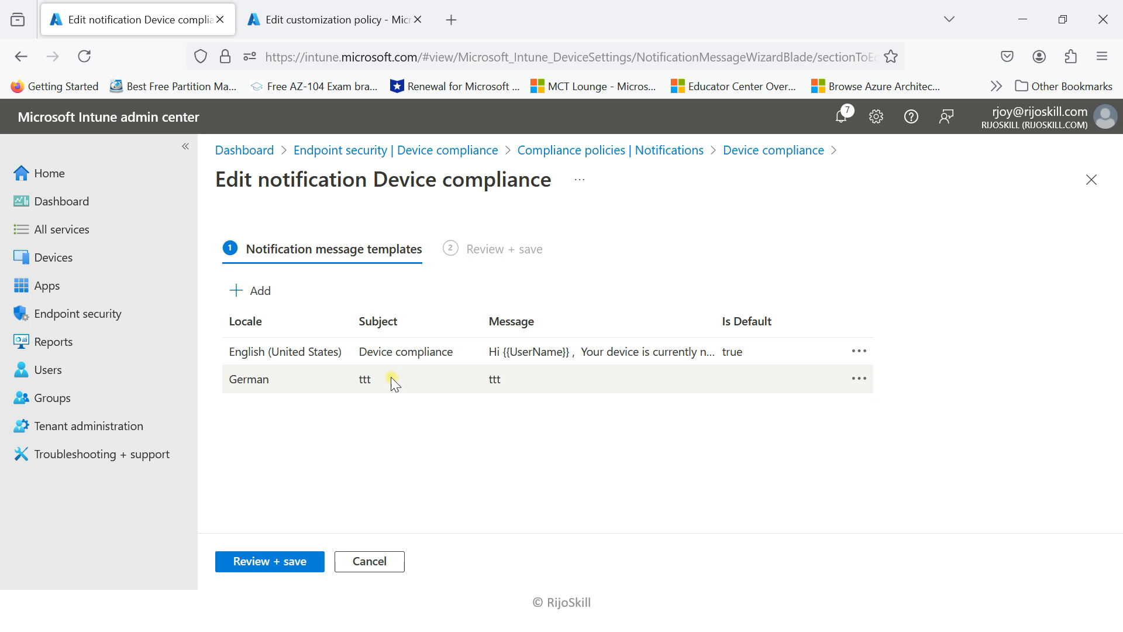
click(855, 351)
click(891, 390)
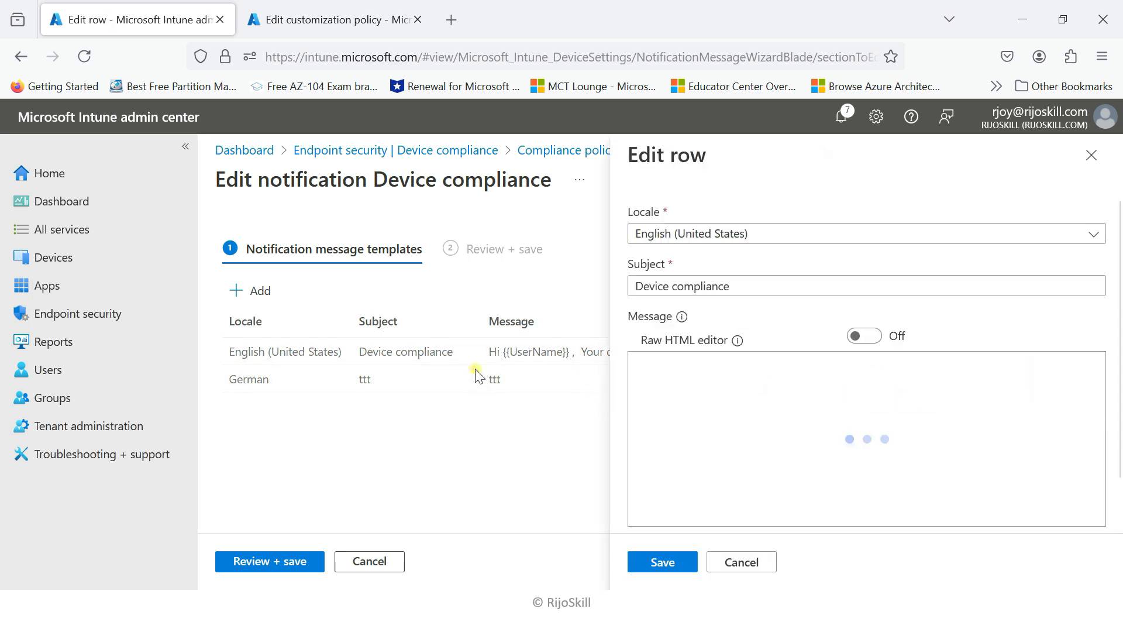
click(759, 286)
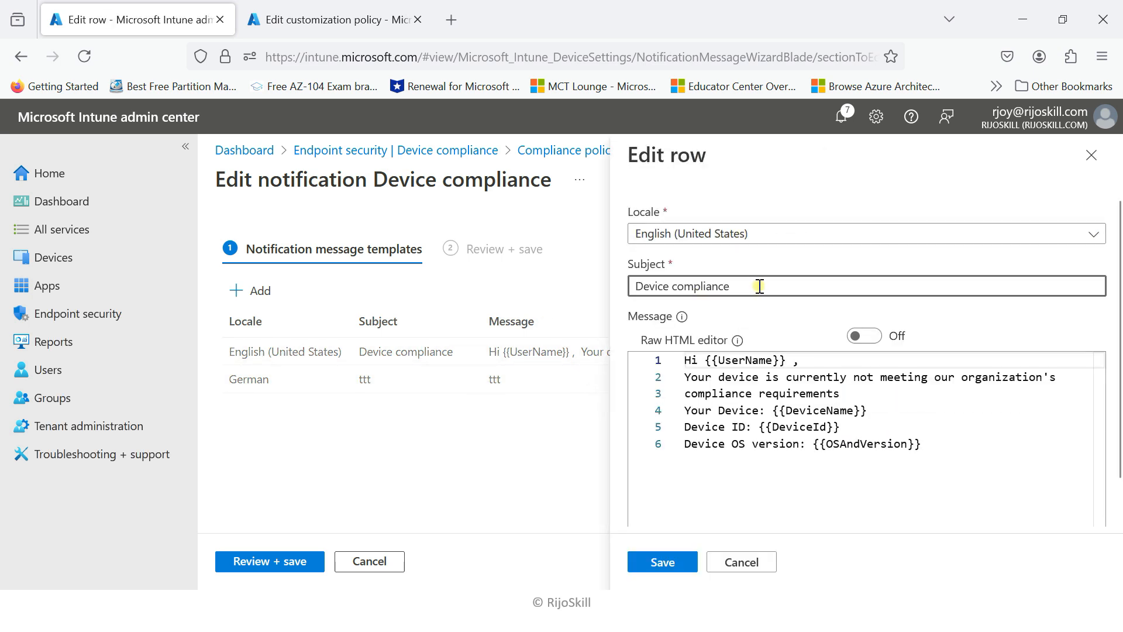
text(Firewall)
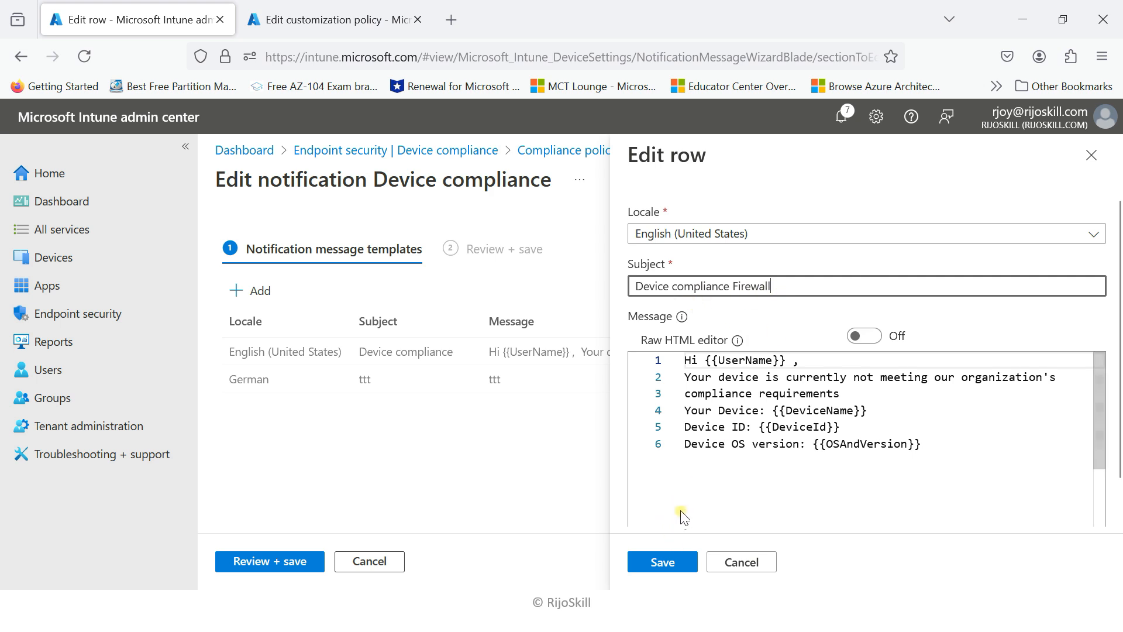
click(663, 561)
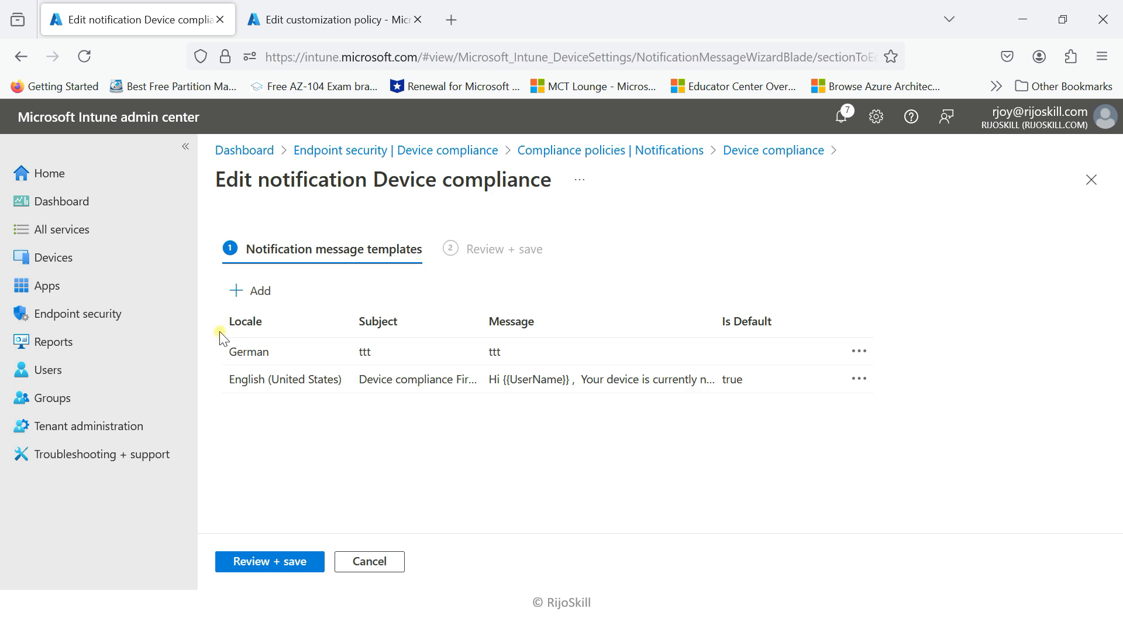
click(272, 560)
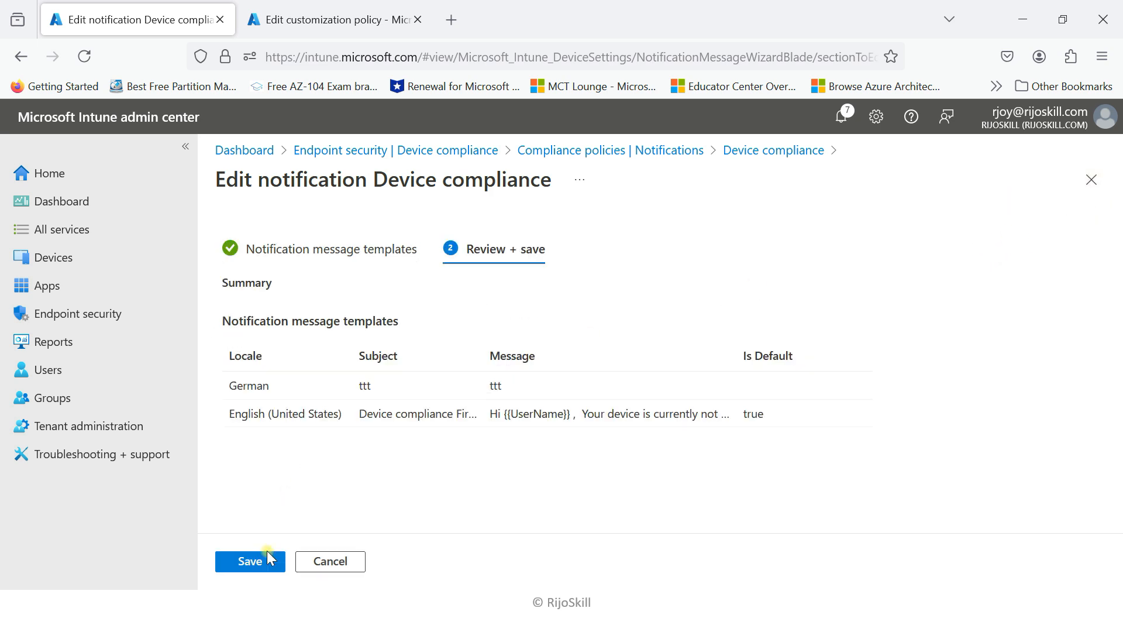
click(252, 562)
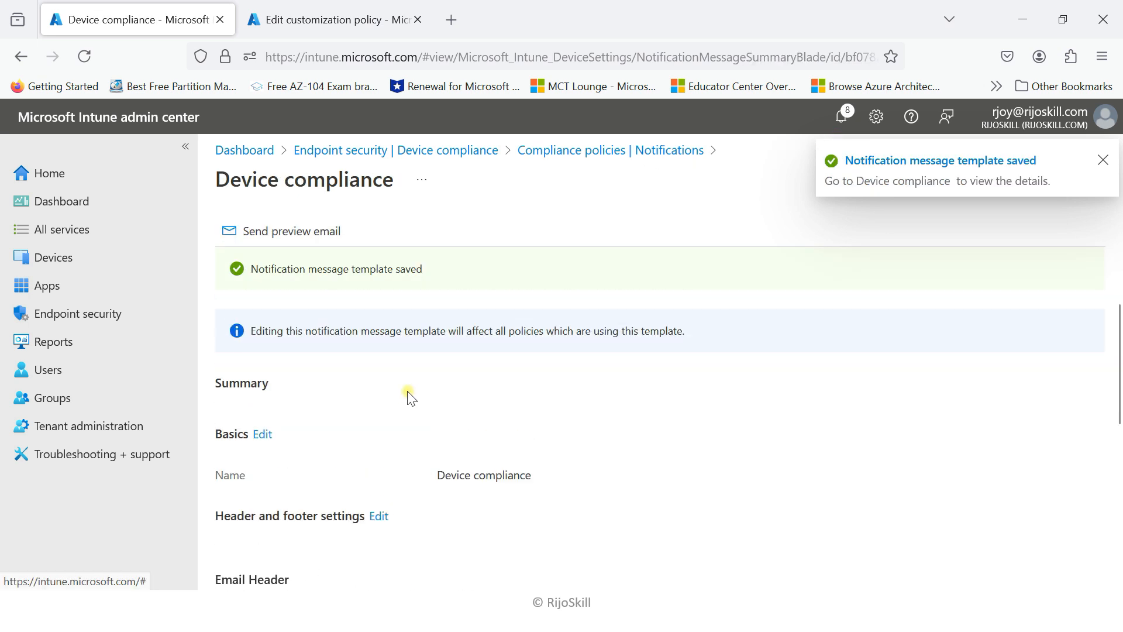
- Rename the notification template as "Device compliance Firewall", save it and refresh the notifications list
click(261, 441)
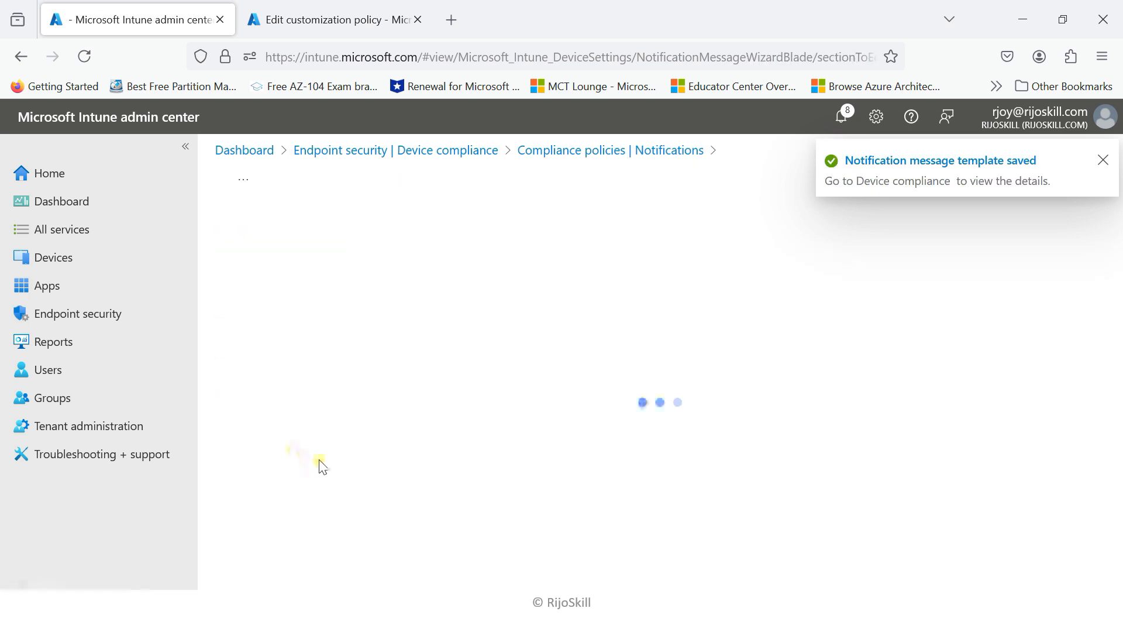
click(552, 284)
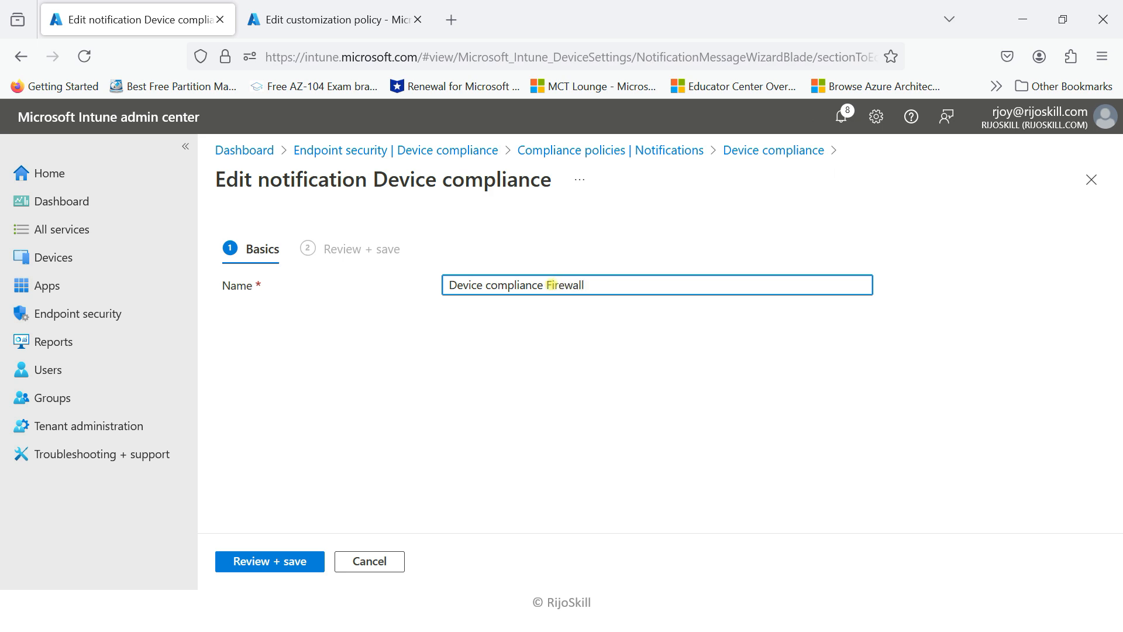
click(301, 560)
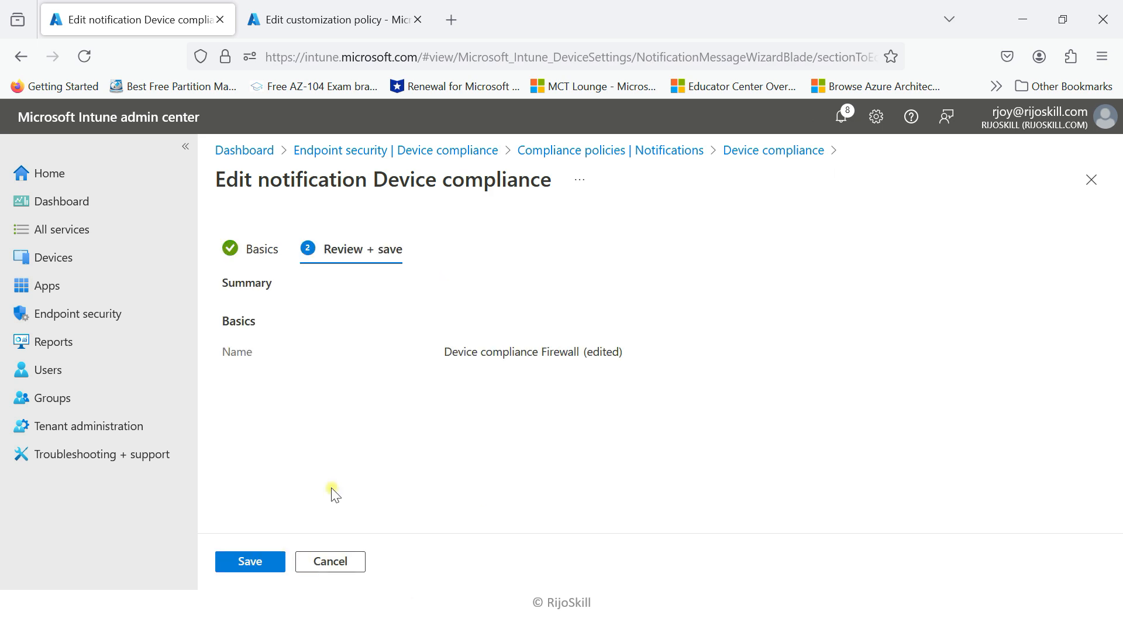
click(248, 562)
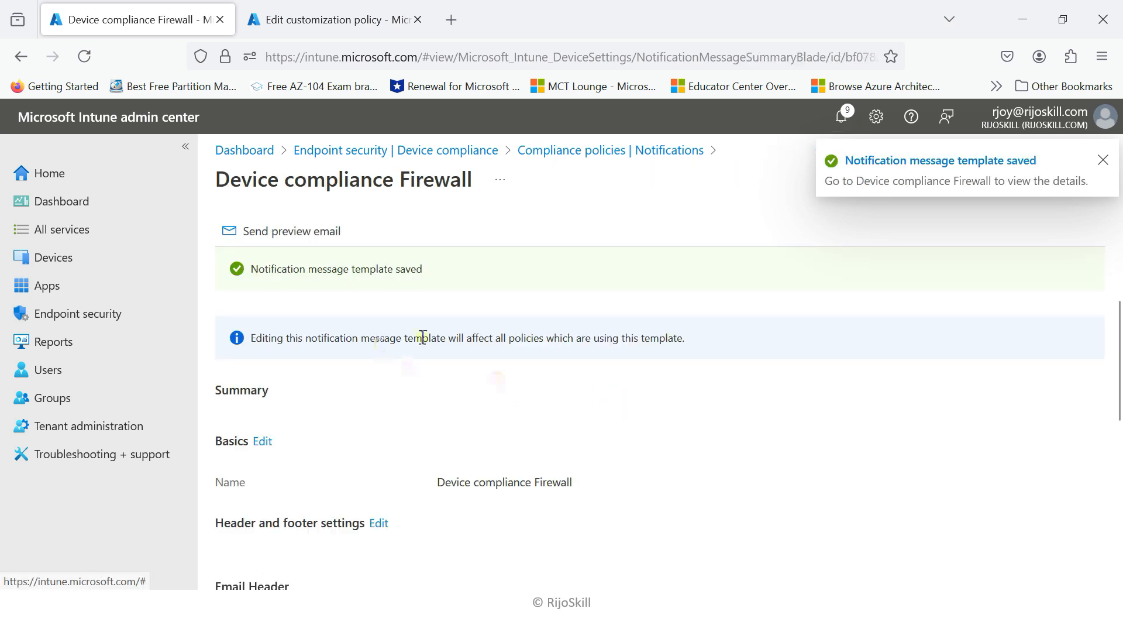
click(1092, 178)
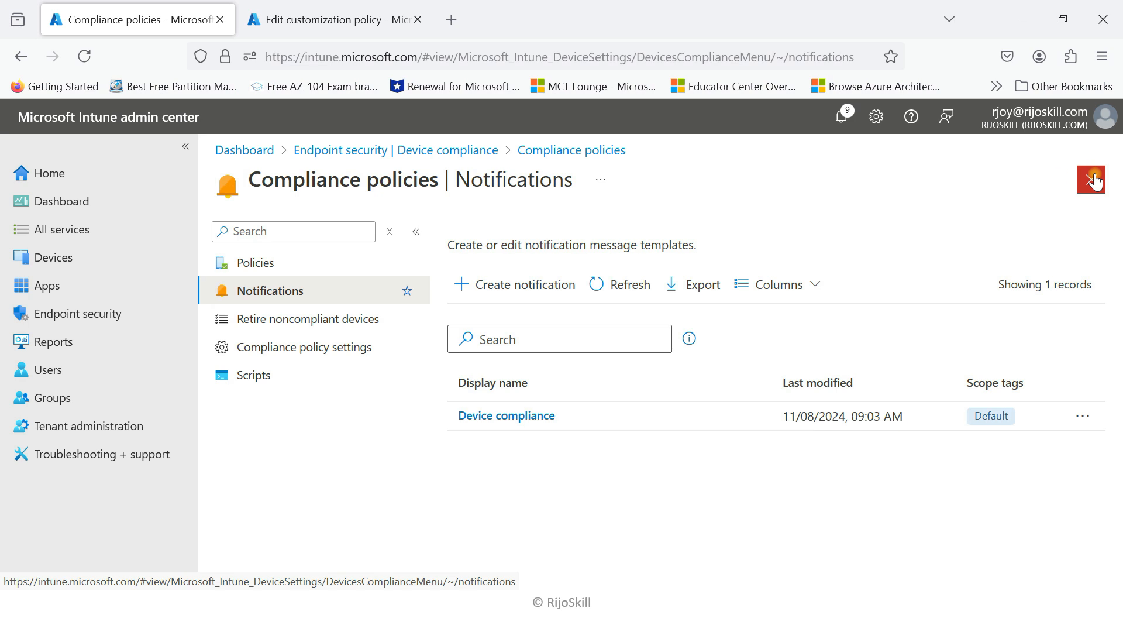
click(616, 284)
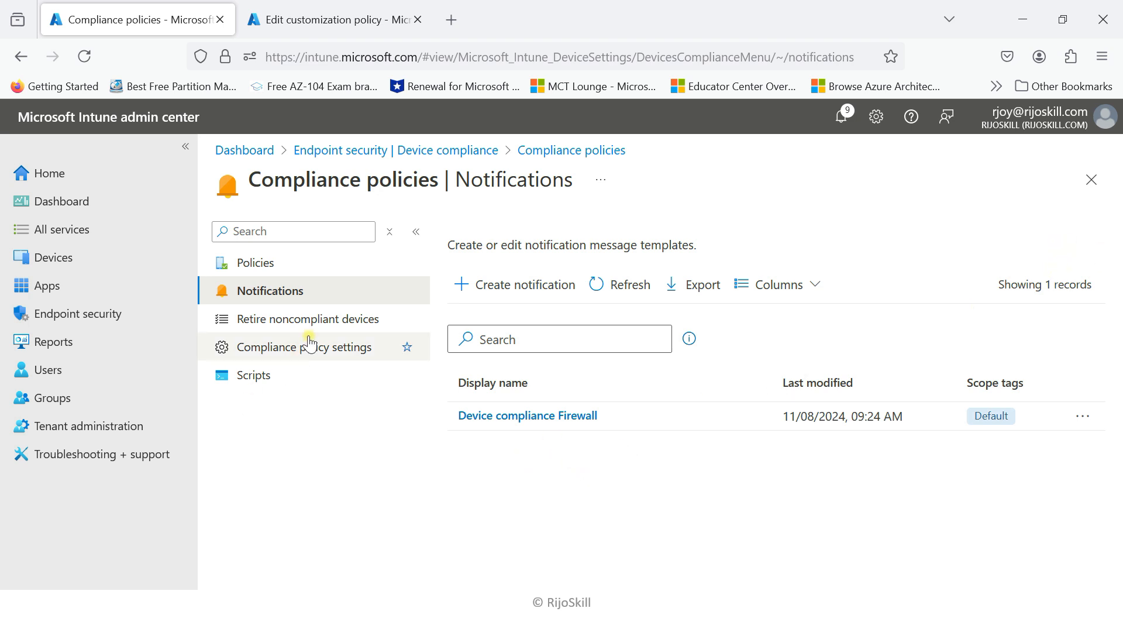
- Check the general compliance policy settings and return to the firewall policy in the policies list
click(296, 358)
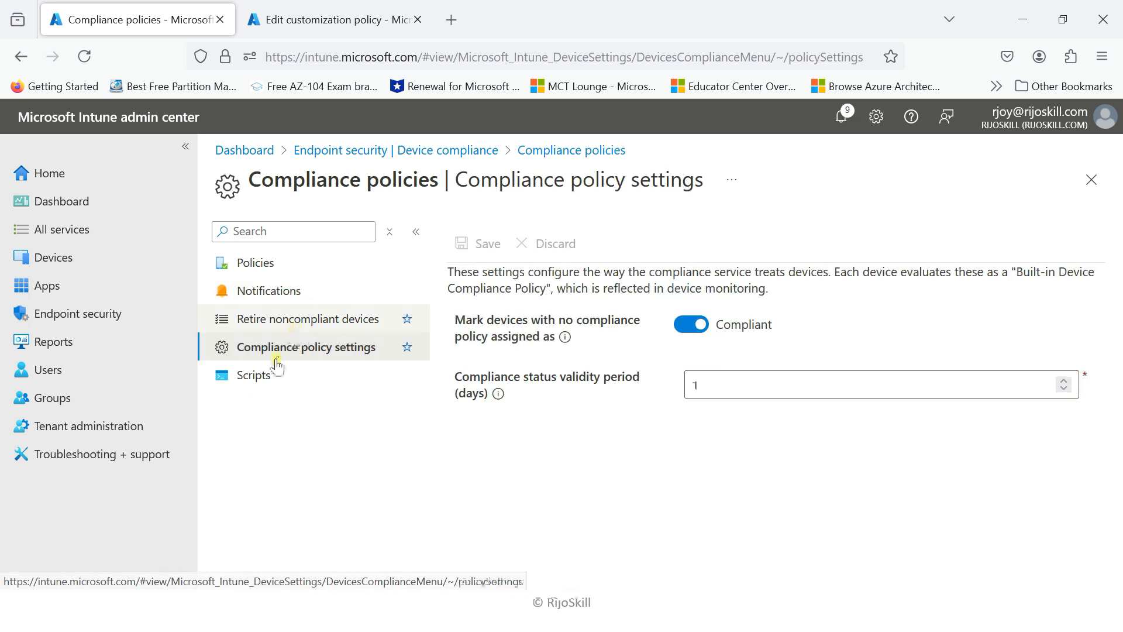
click(273, 264)
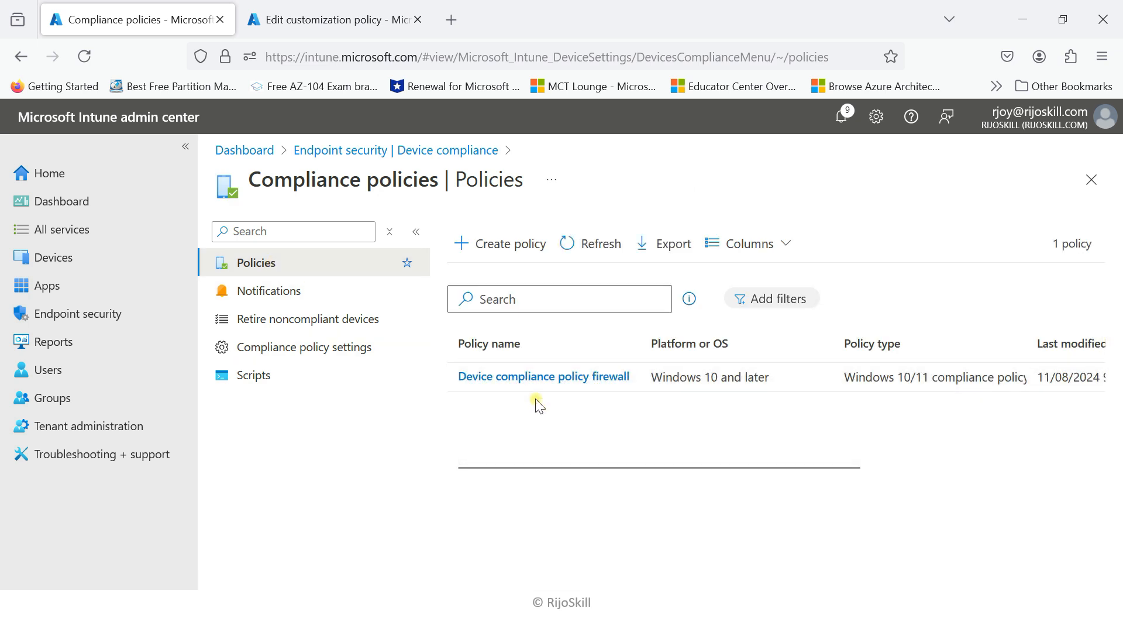
click(532, 379)
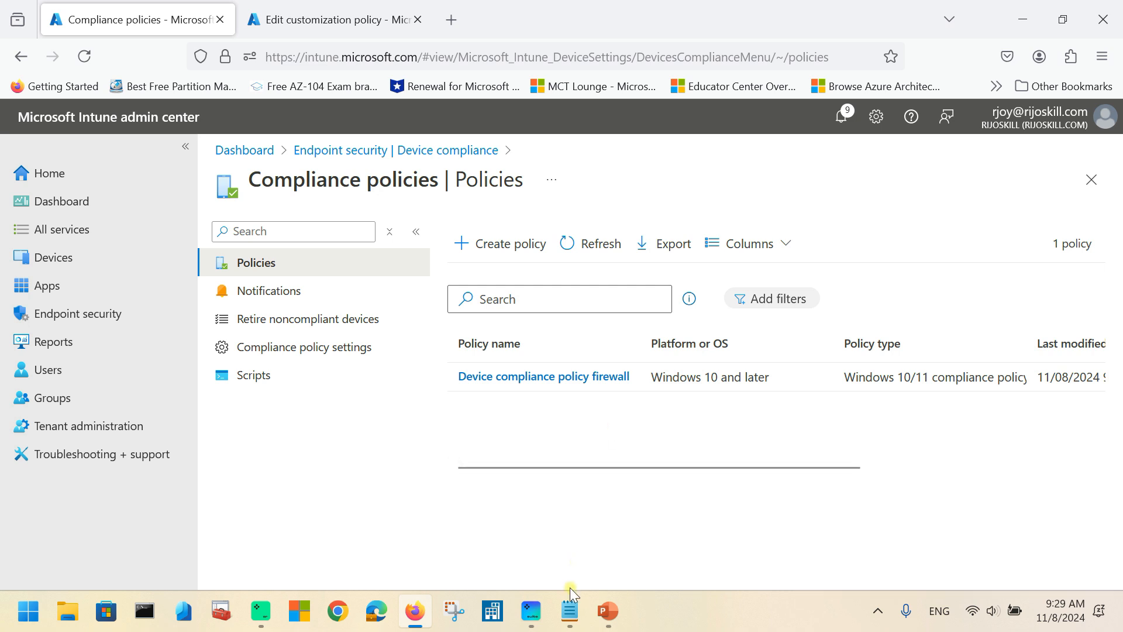
- Check the device status report of the "Device compliance policy firewall" policy and return to its overview
click(501, 376)
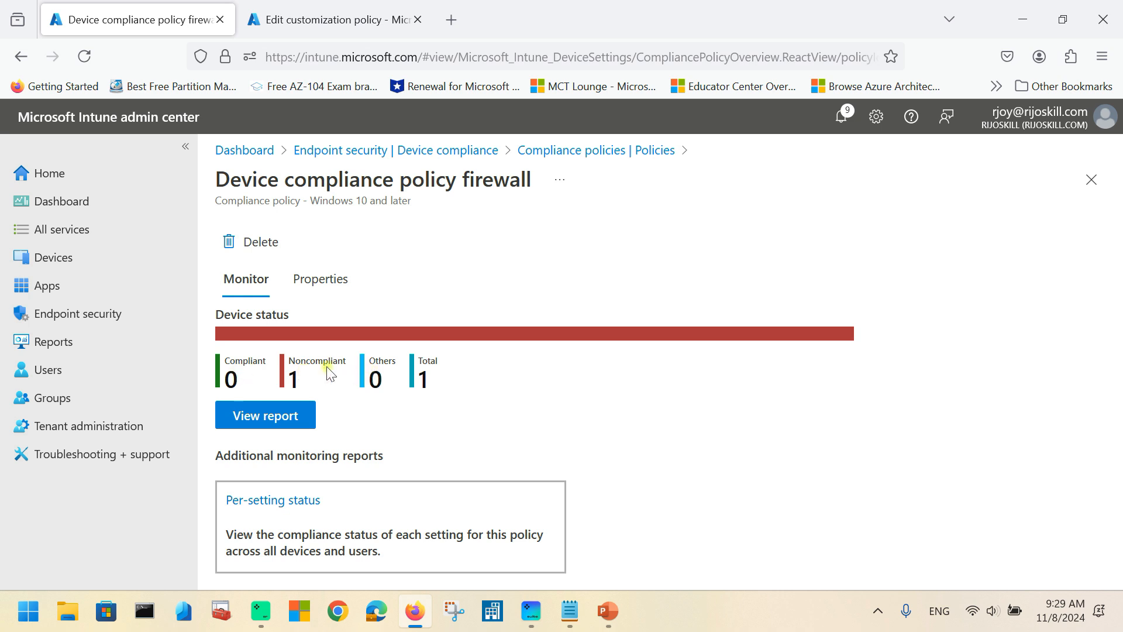
click(264, 419)
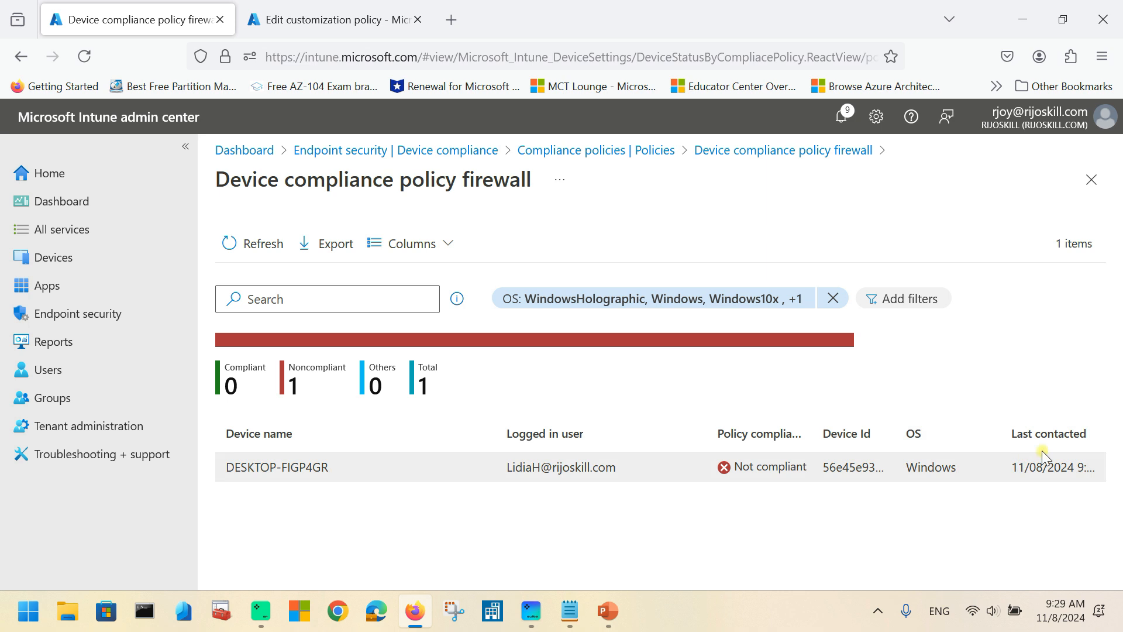
click(1097, 190)
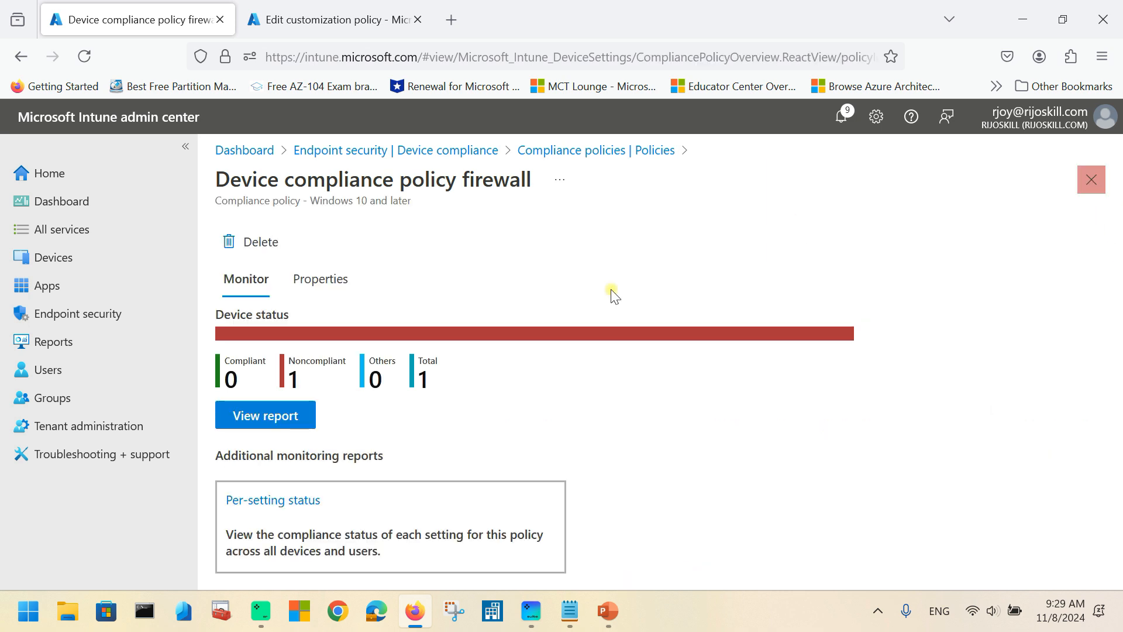
- Show the full Compliance column for the Windows devices and open the device compliance details of DESKTOP-FIGP4GR
click(77, 261)
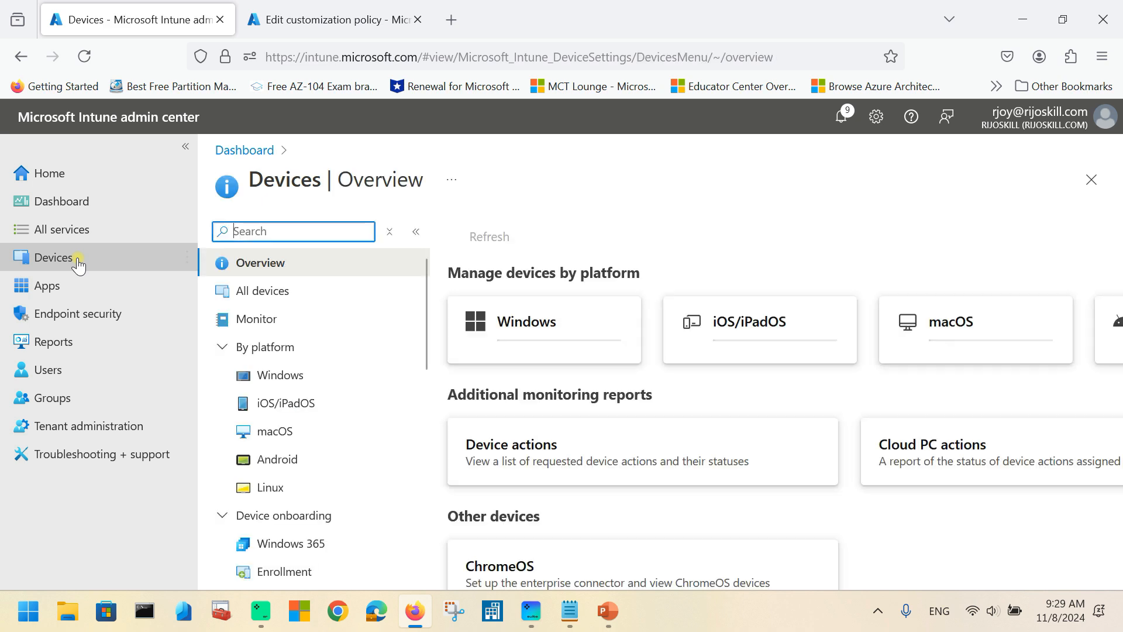
click(289, 378)
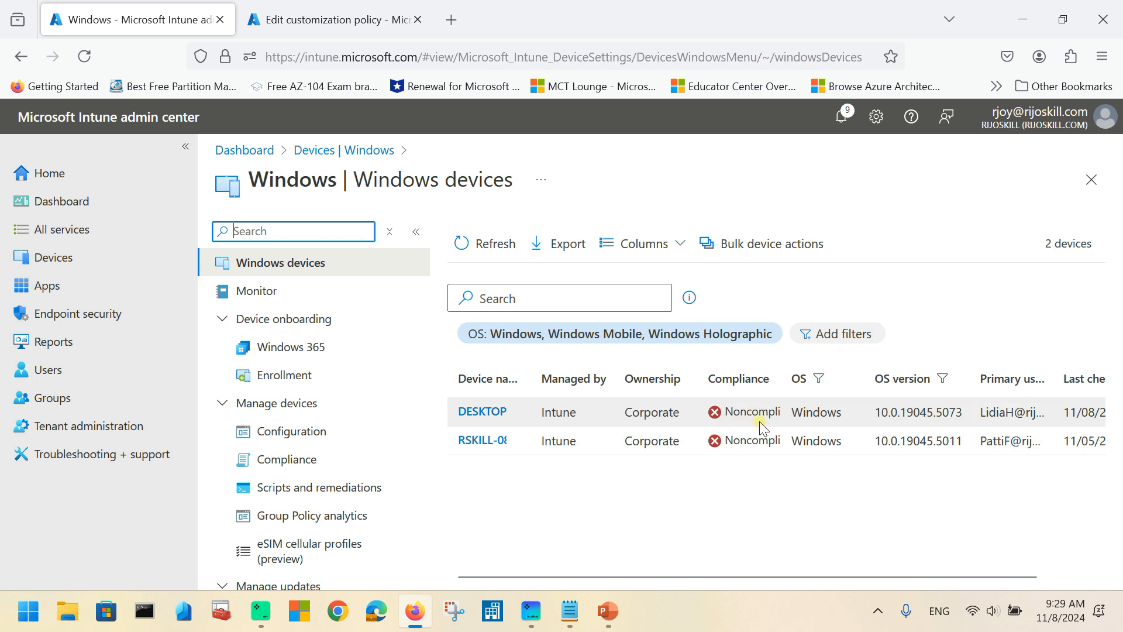
drag(785, 380, 833, 380)
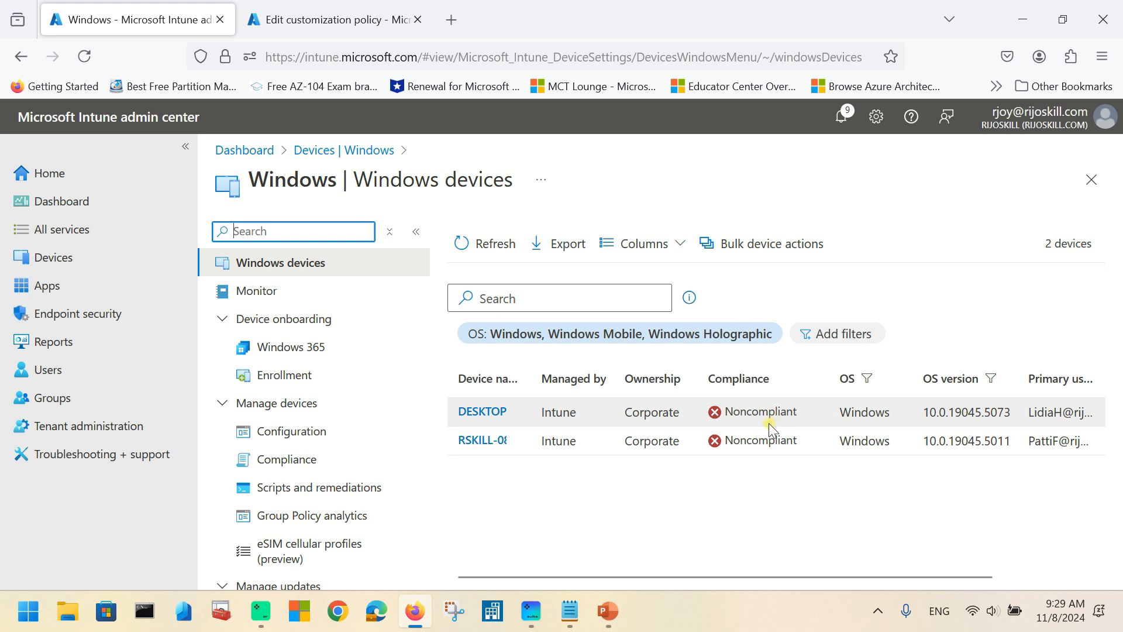
click(481, 420)
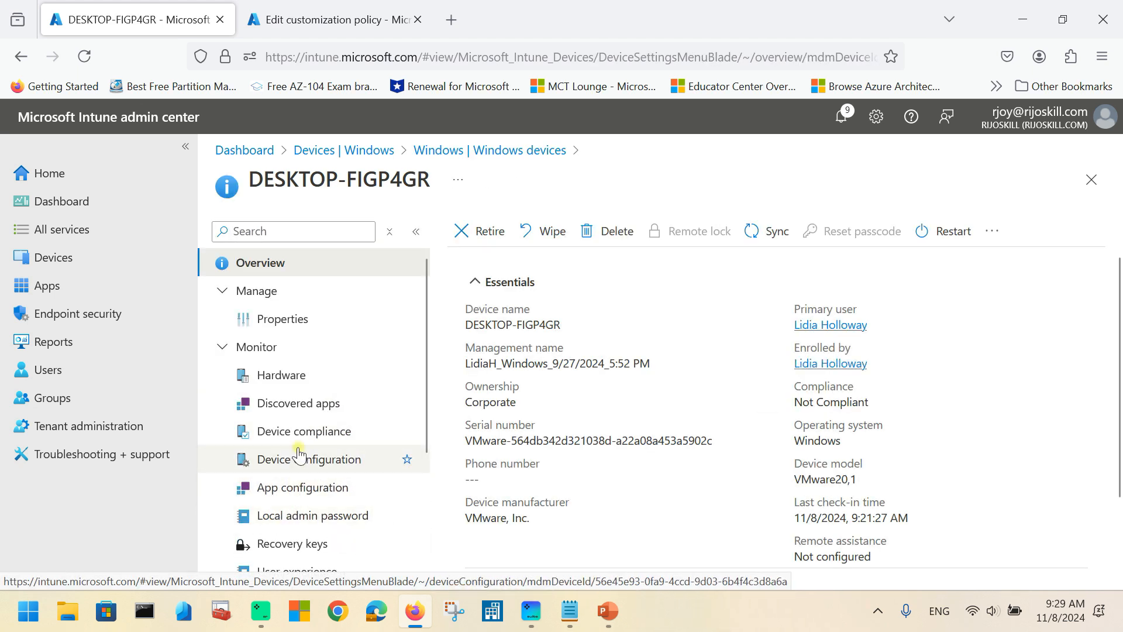
click(302, 442)
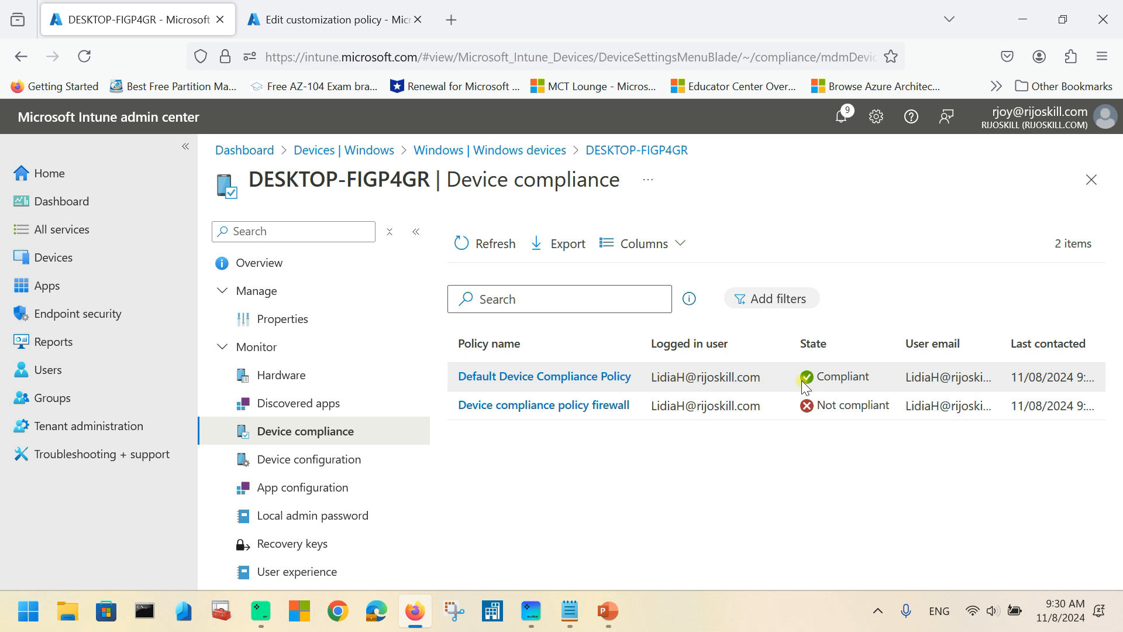
- Check the per-setting compliance of DESKTOP-FIGP4GR for the default and firewall policies, and return to the Windows devices list
click(589, 378)
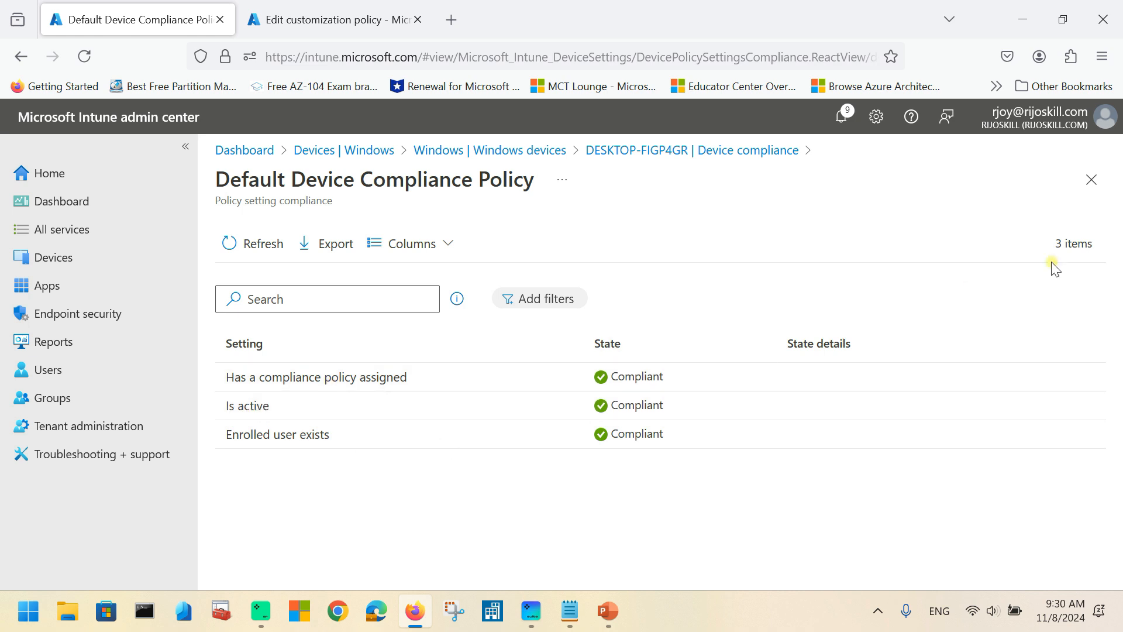
click(1091, 180)
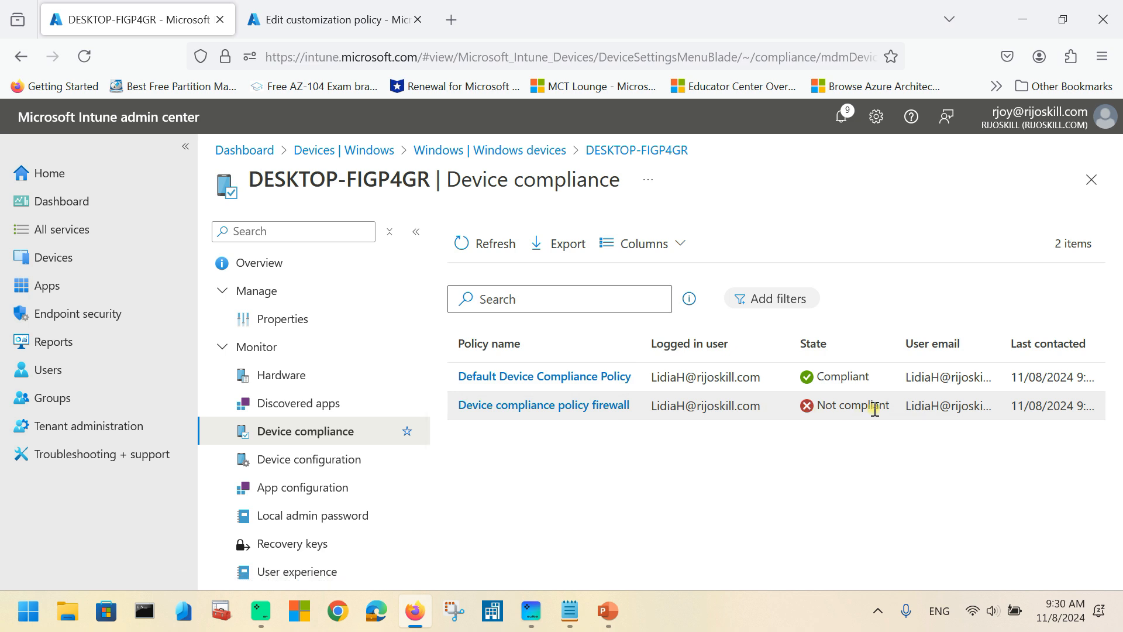
click(535, 415)
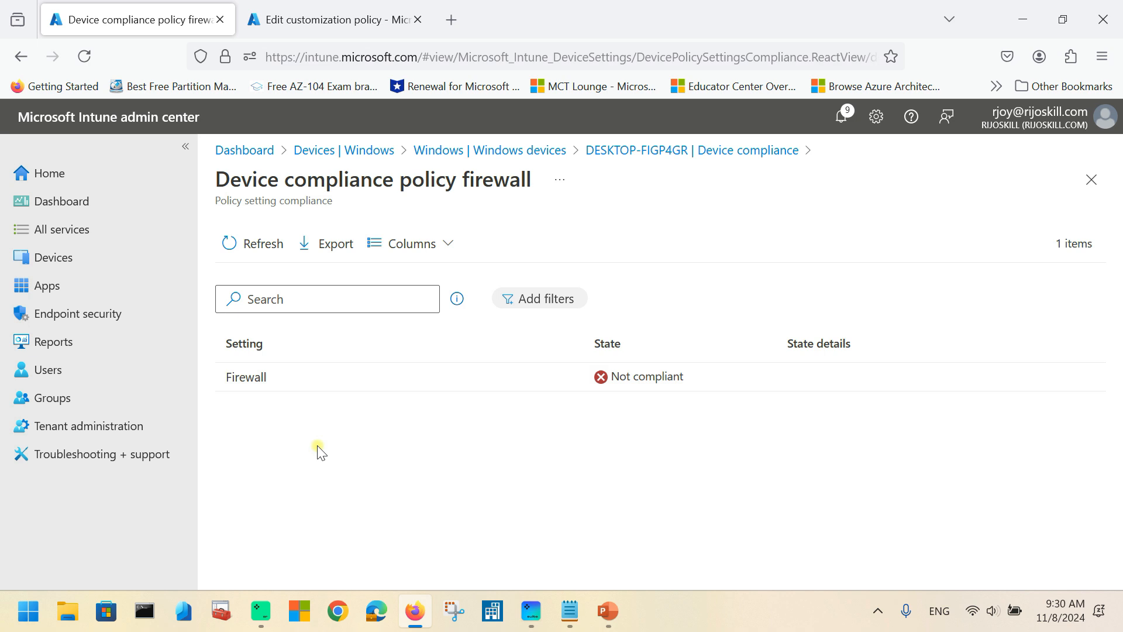
drag(225, 386, 283, 388)
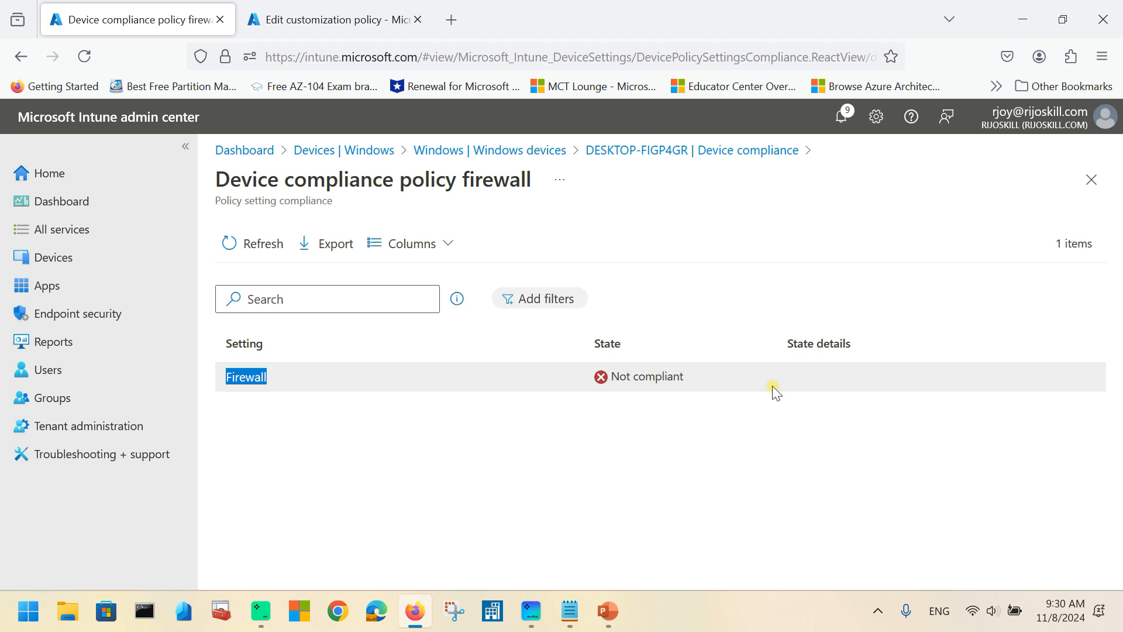
click(1090, 179)
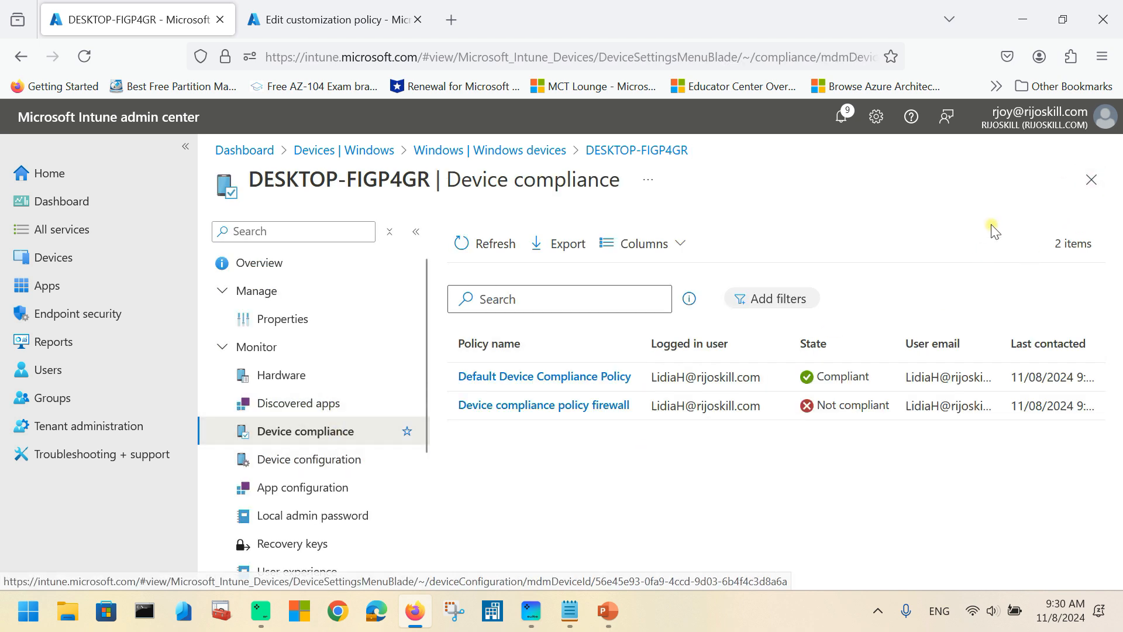
click(1091, 180)
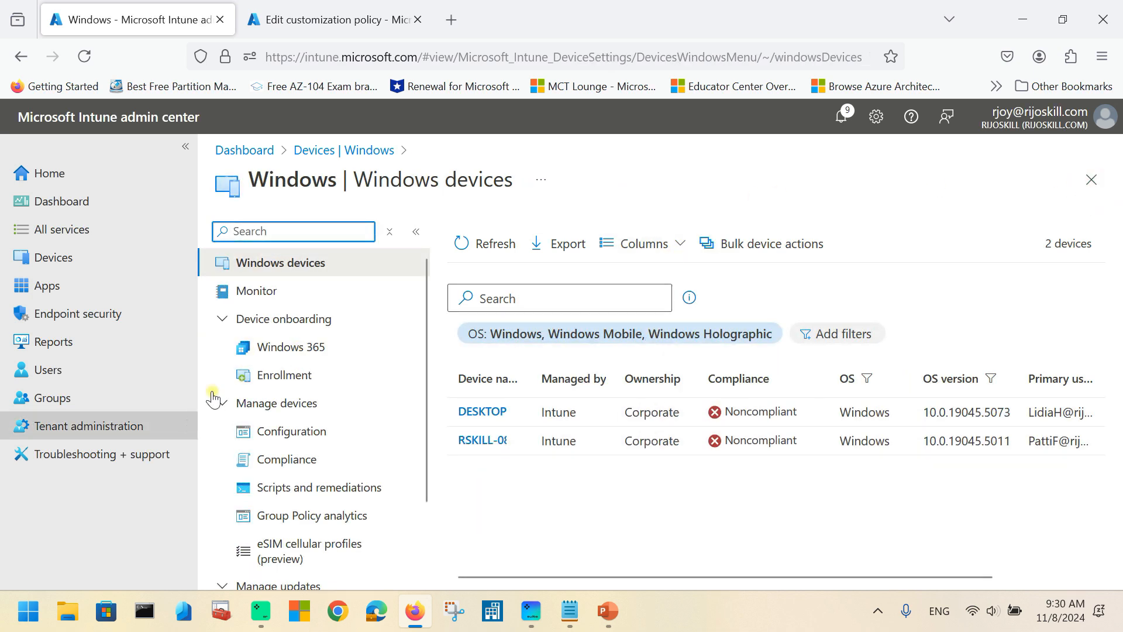
- Refresh the dashboard, and from its device compliance tile review the noncompliant devices and policy noncompliance reports
click(1090, 180)
click(63, 201)
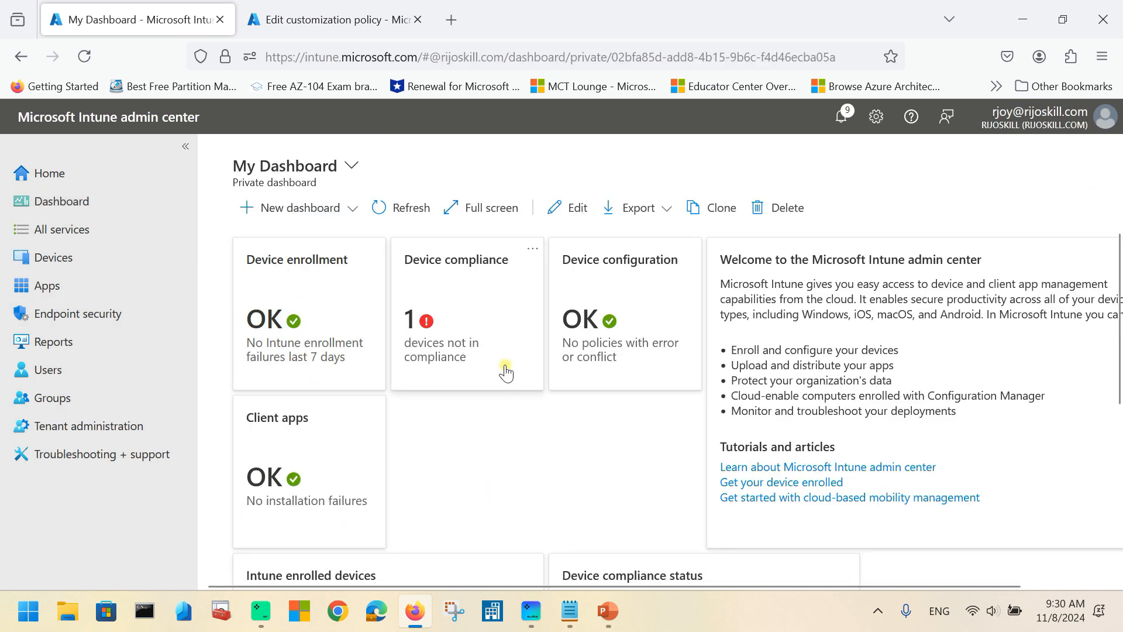
click(397, 211)
click(463, 309)
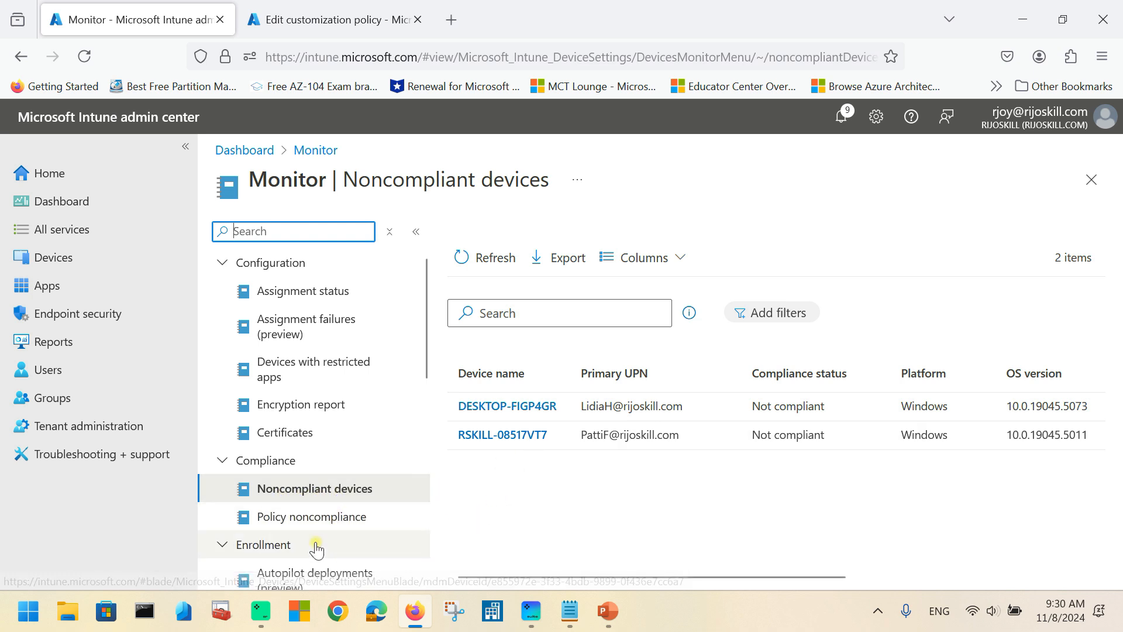
click(298, 519)
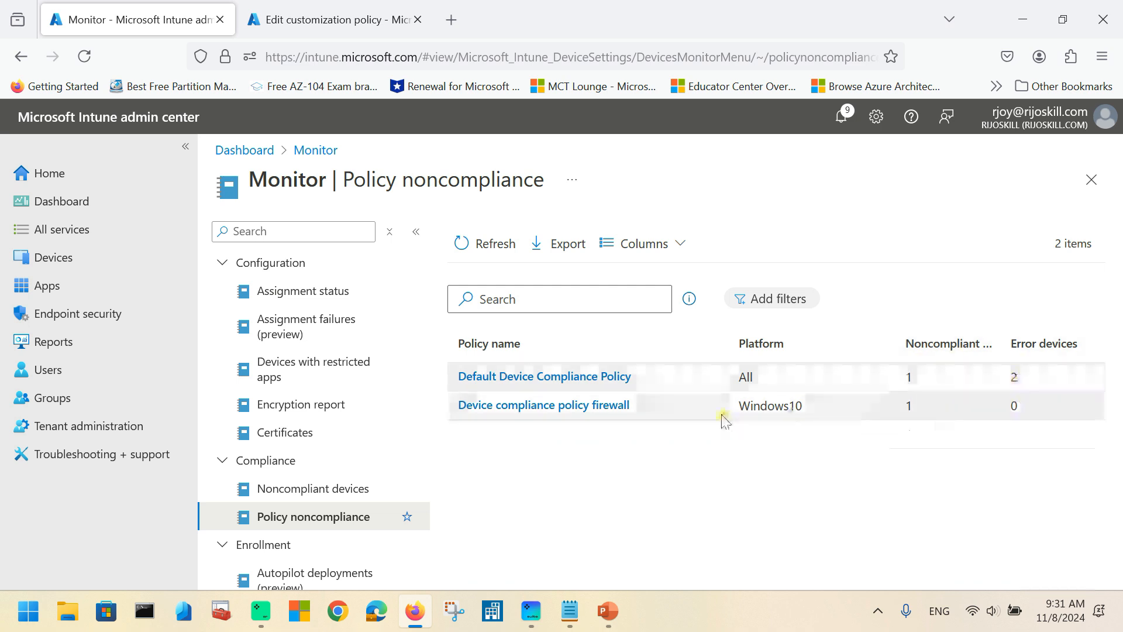
click(485, 243)
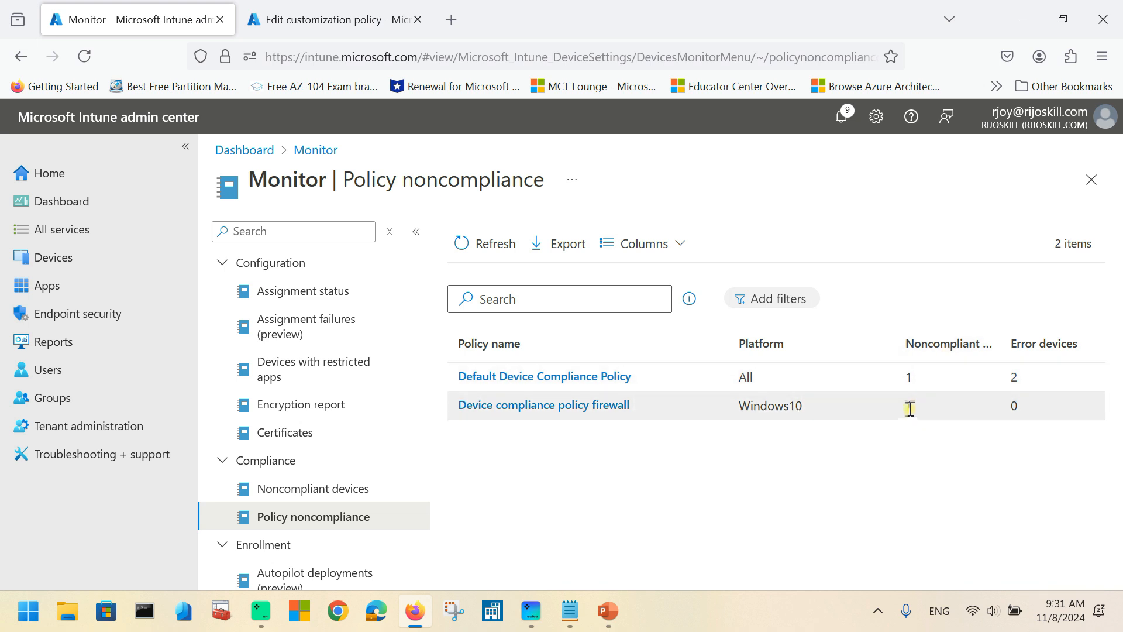
click(1090, 180)
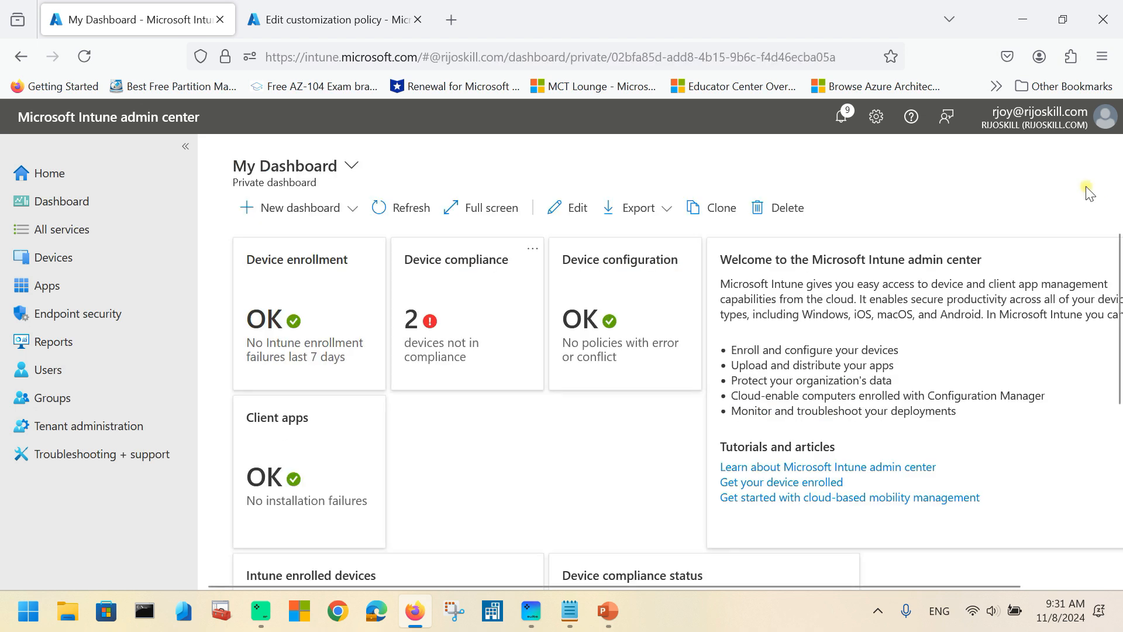
- Review the Noncompliant devices report from the compliance monitoring overview for all devices
click(56, 260)
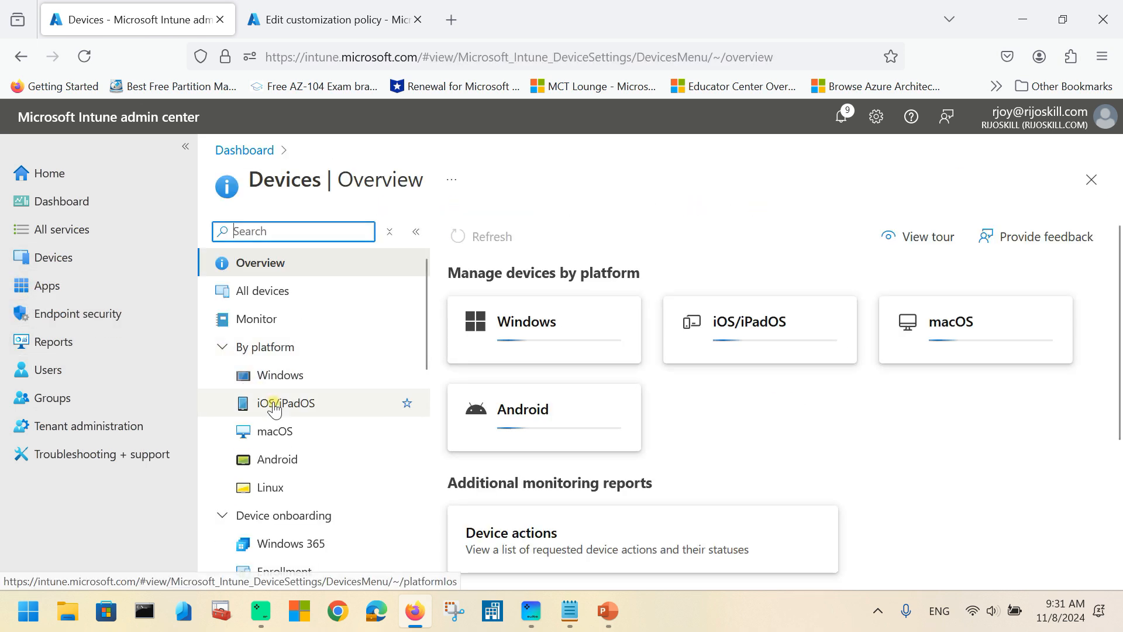
scroll(263, 409, down, 2)
scroll(275, 508, down, 3)
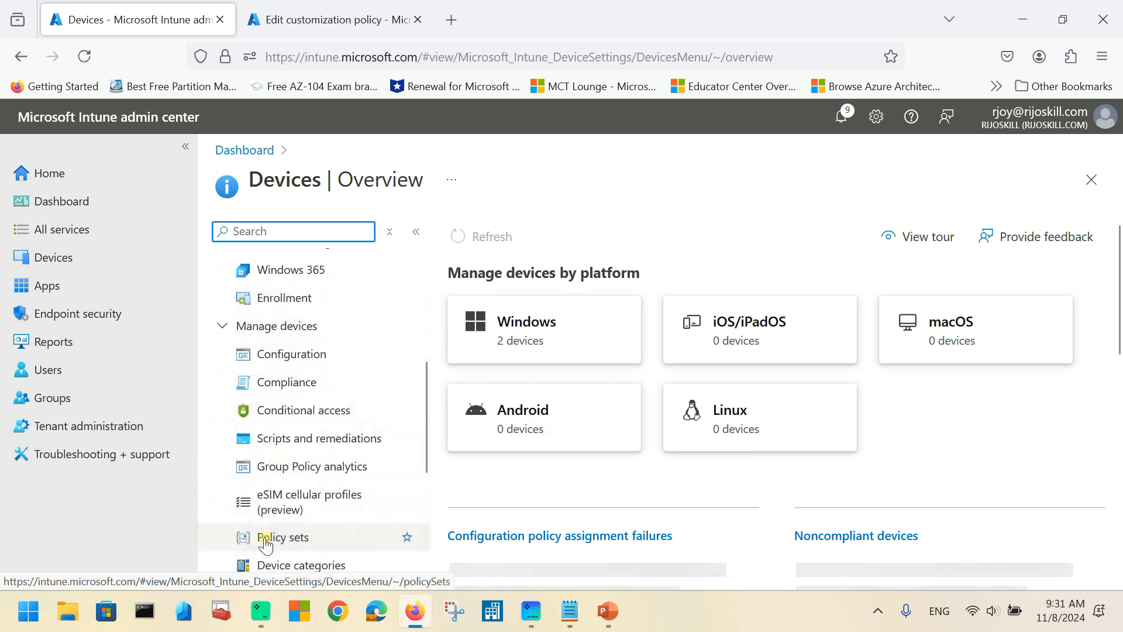
click(291, 386)
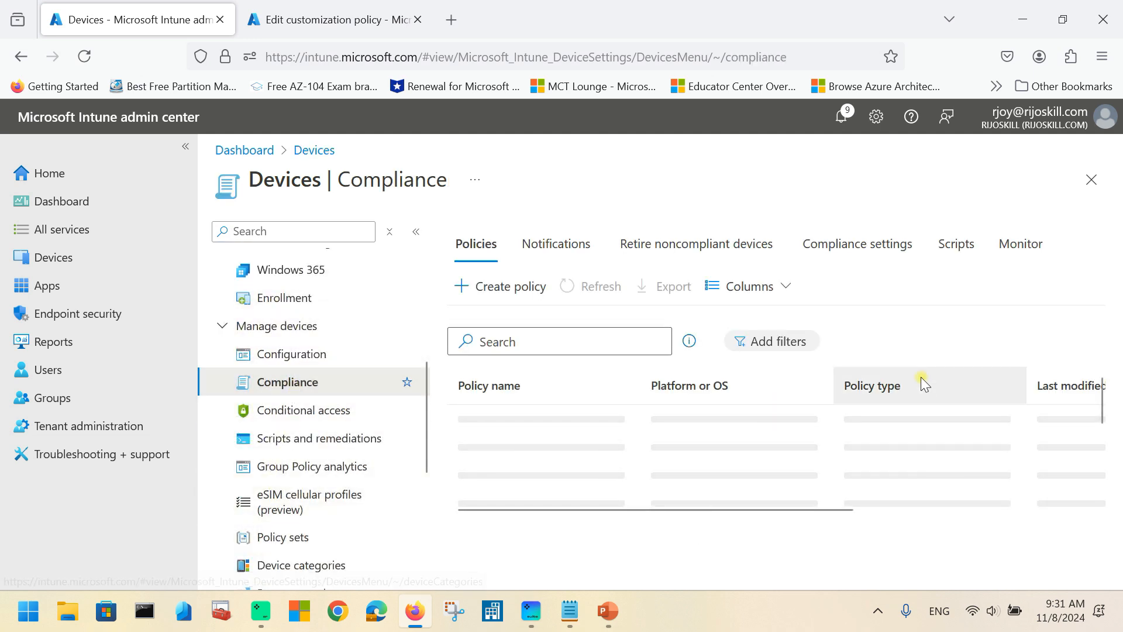
click(1017, 251)
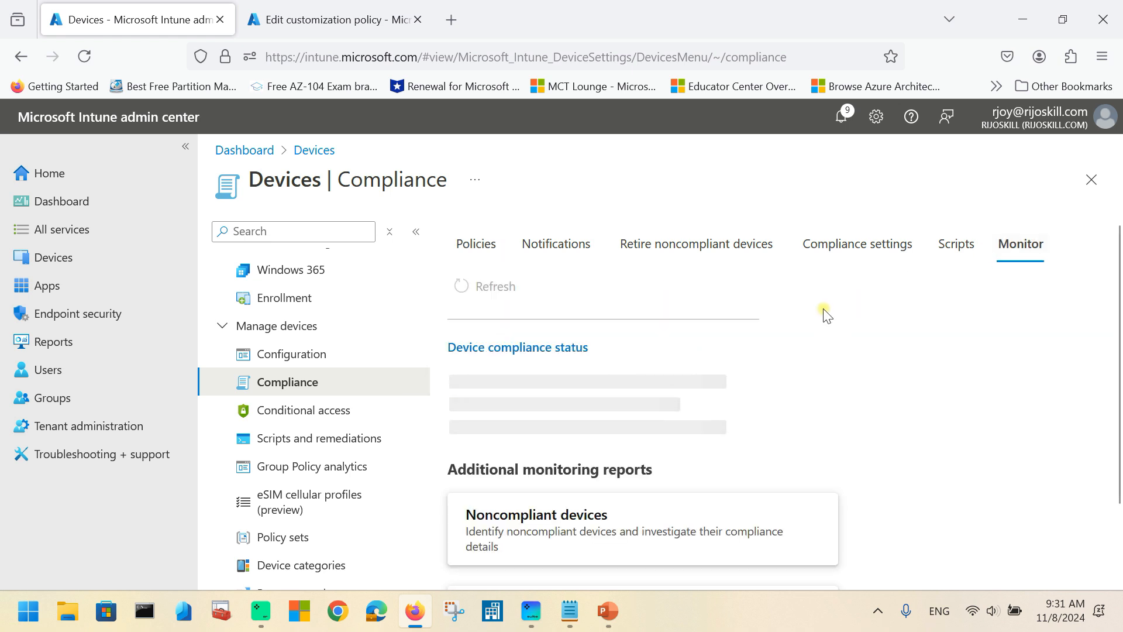
scroll(825, 316, down, 1)
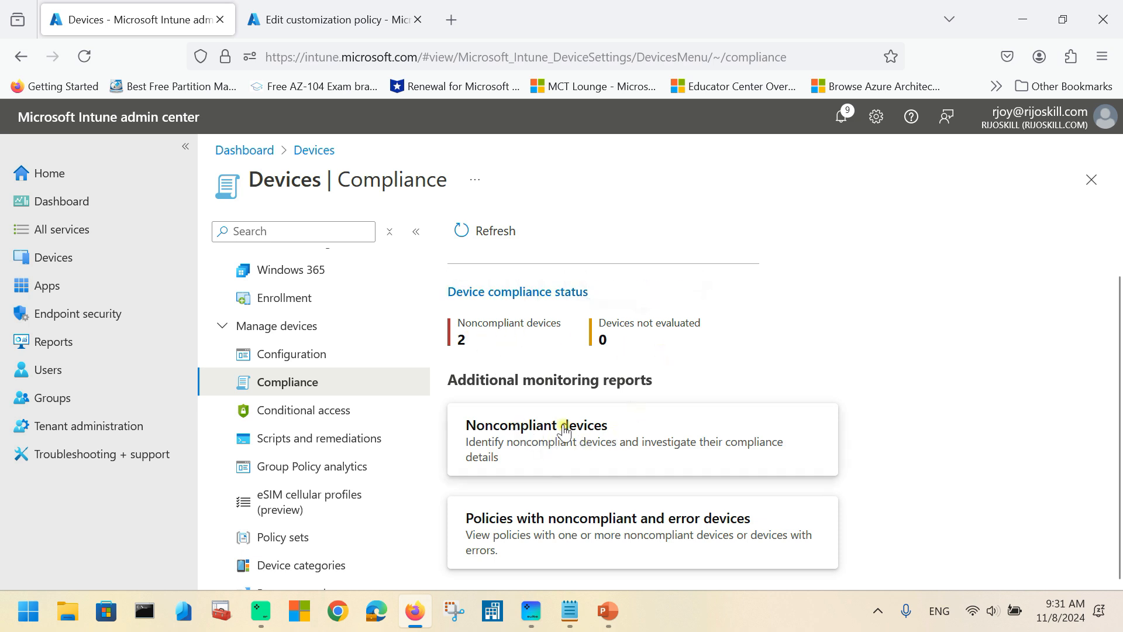
click(560, 460)
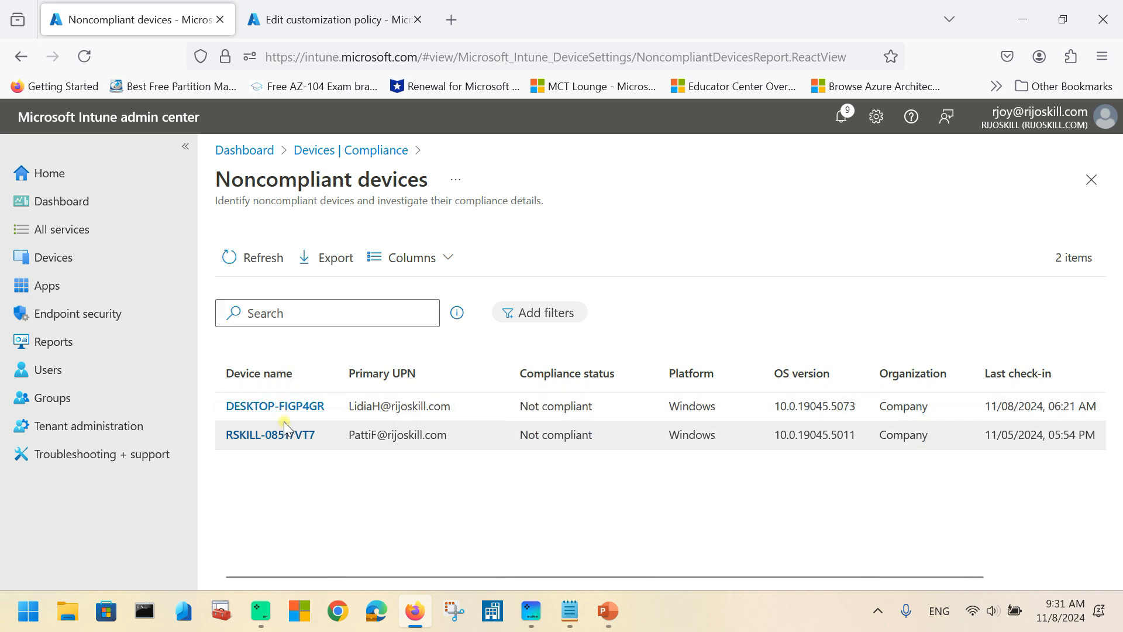
click(1091, 180)
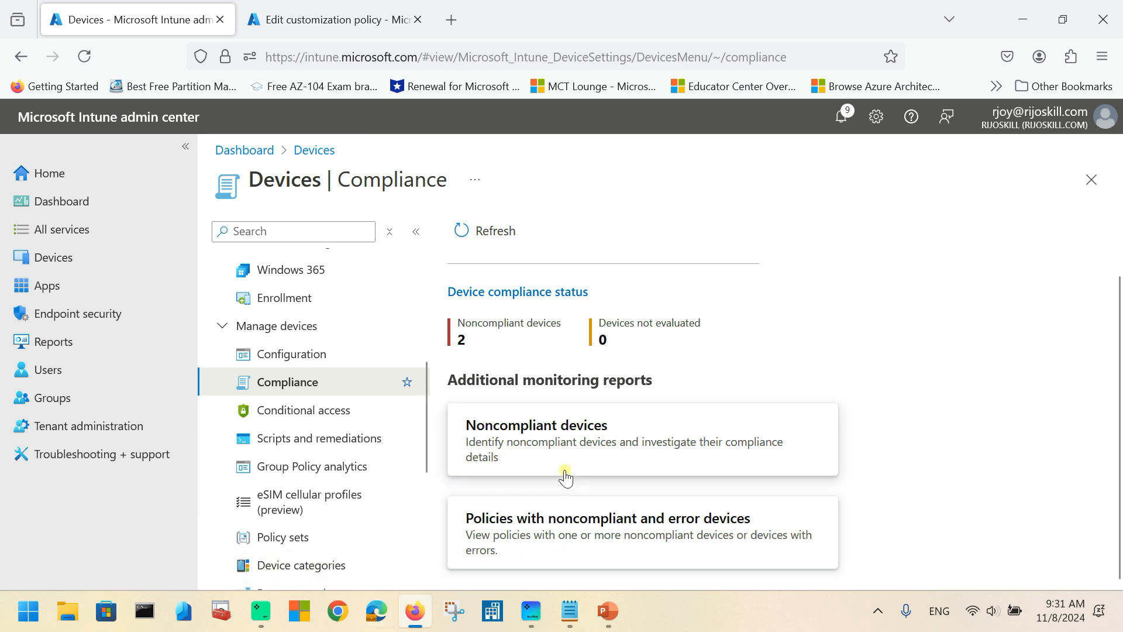
- Review and refresh the report on policies with noncompliant and error devices, and return to the compliance overview
click(590, 539)
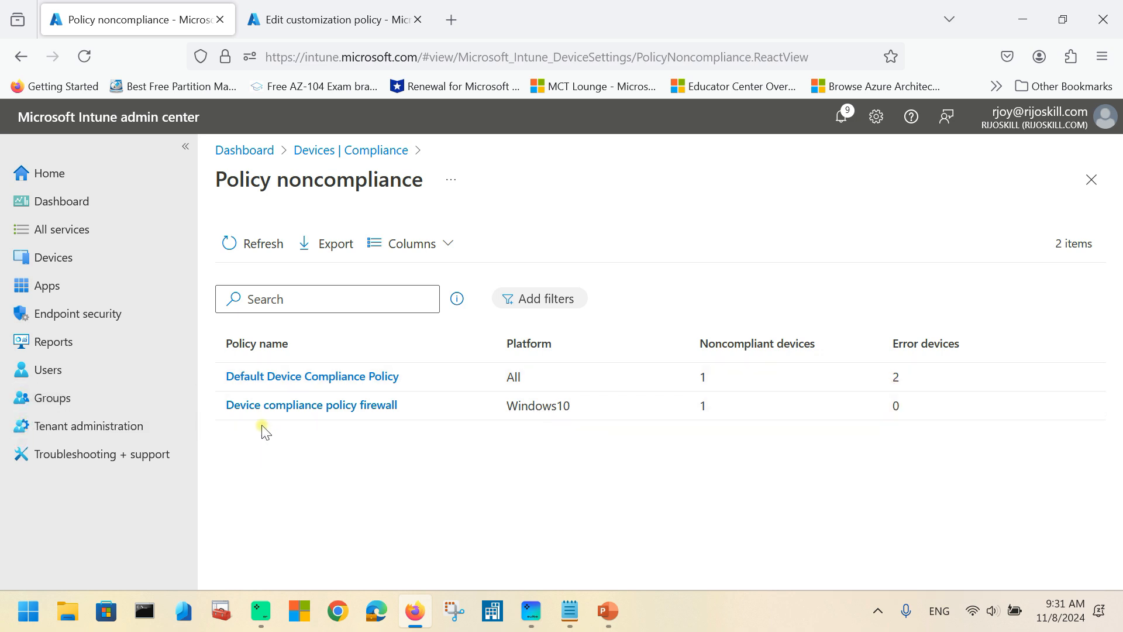
click(253, 242)
click(1091, 179)
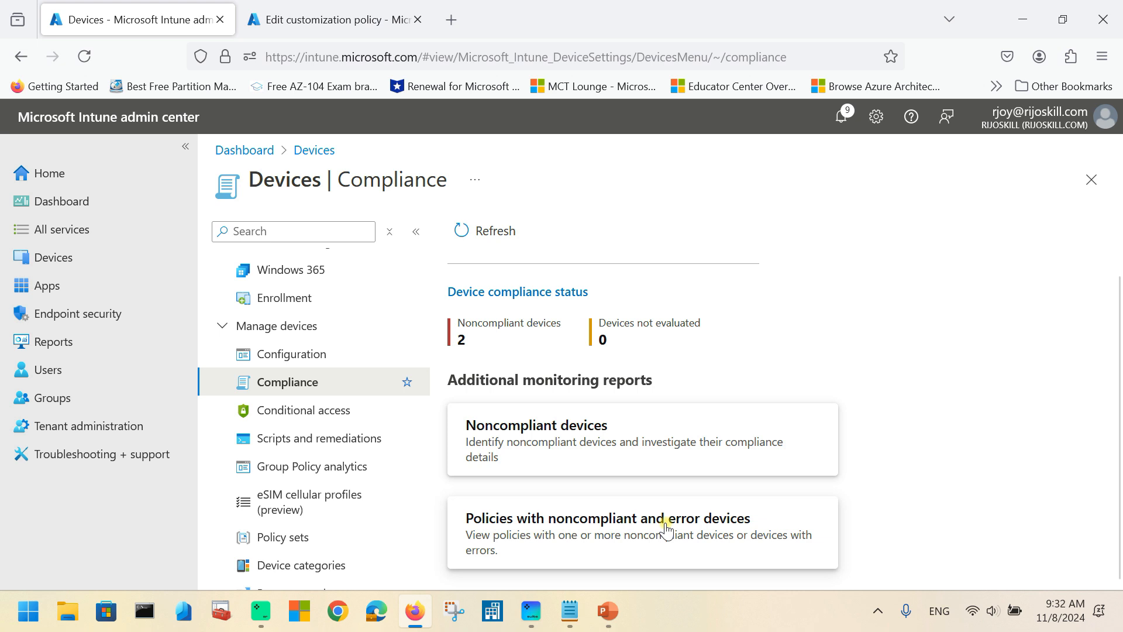
- Refresh the device compliance summary in the device management reports and review the device counts per compliance status
click(76, 348)
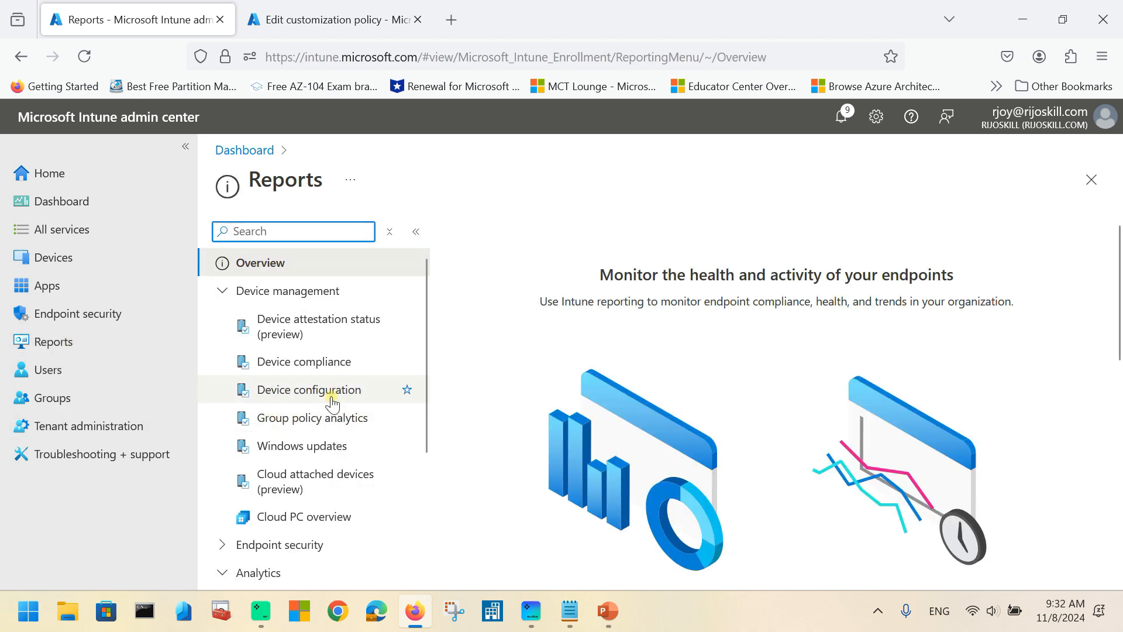
click(298, 367)
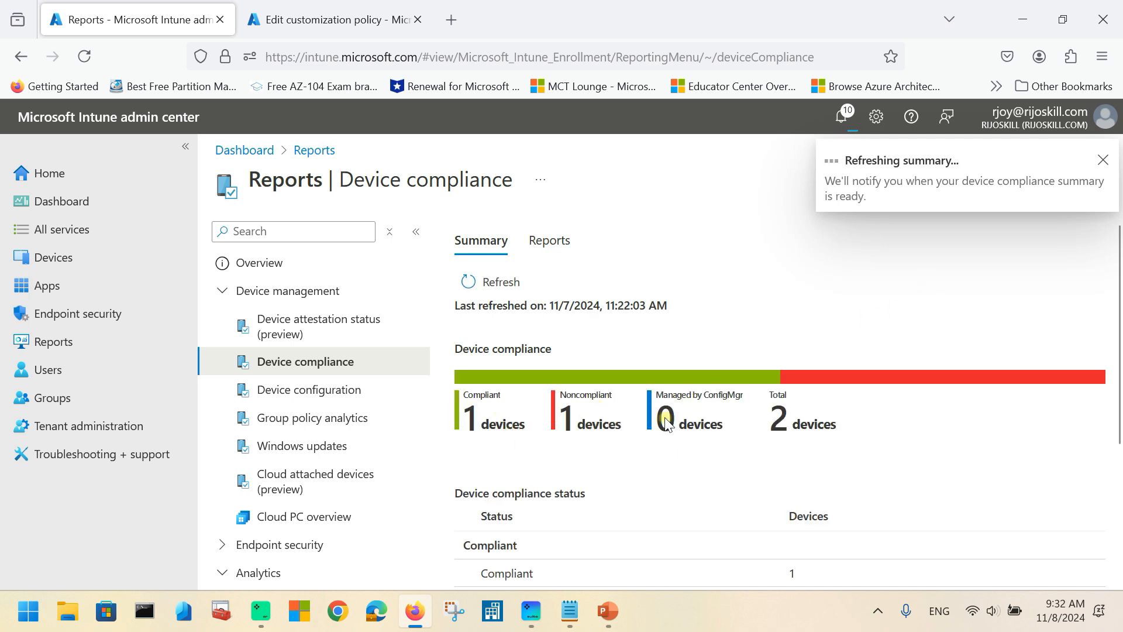
click(509, 288)
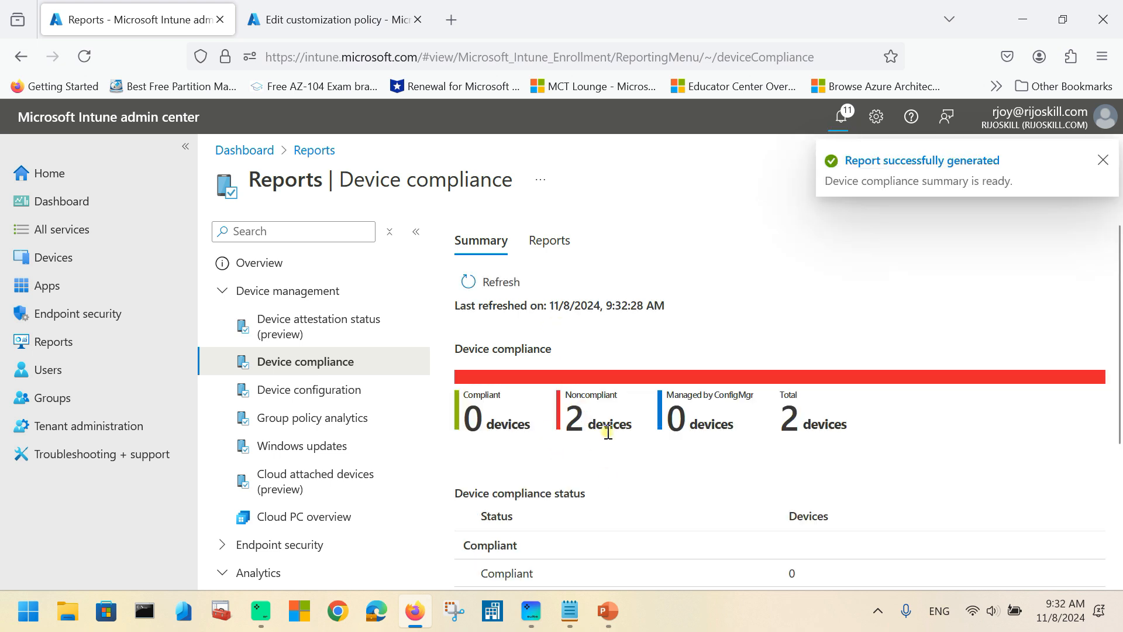
scroll(610, 432, down, 3)
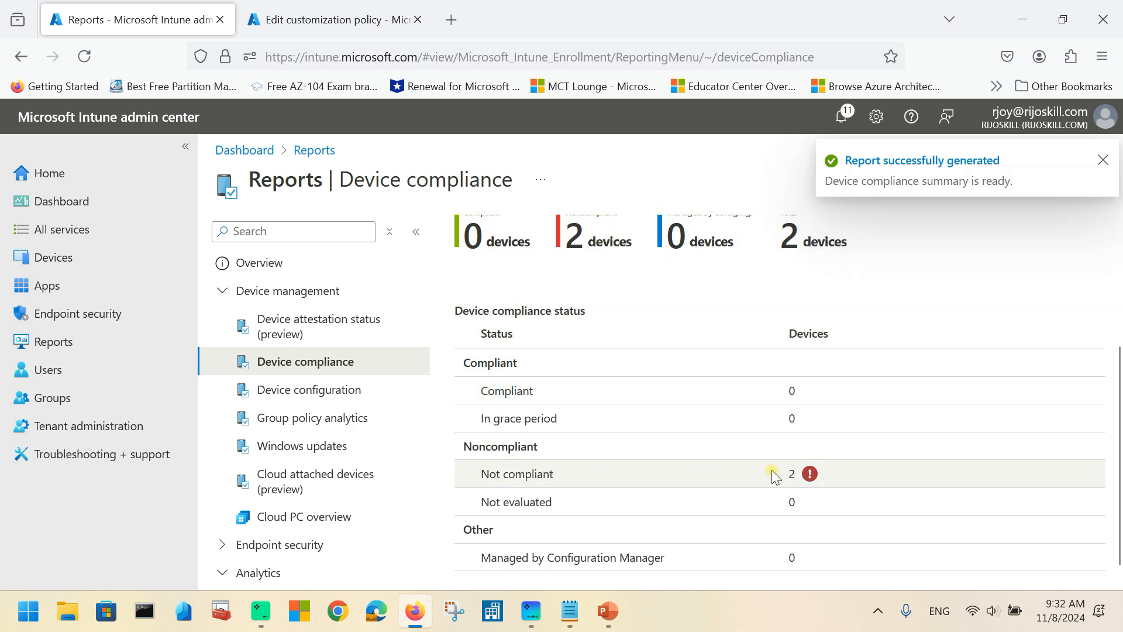
scroll(708, 531, up, 3)
- Look through the available device compliance reports, from compliance trends to setting and policy compliance
click(550, 241)
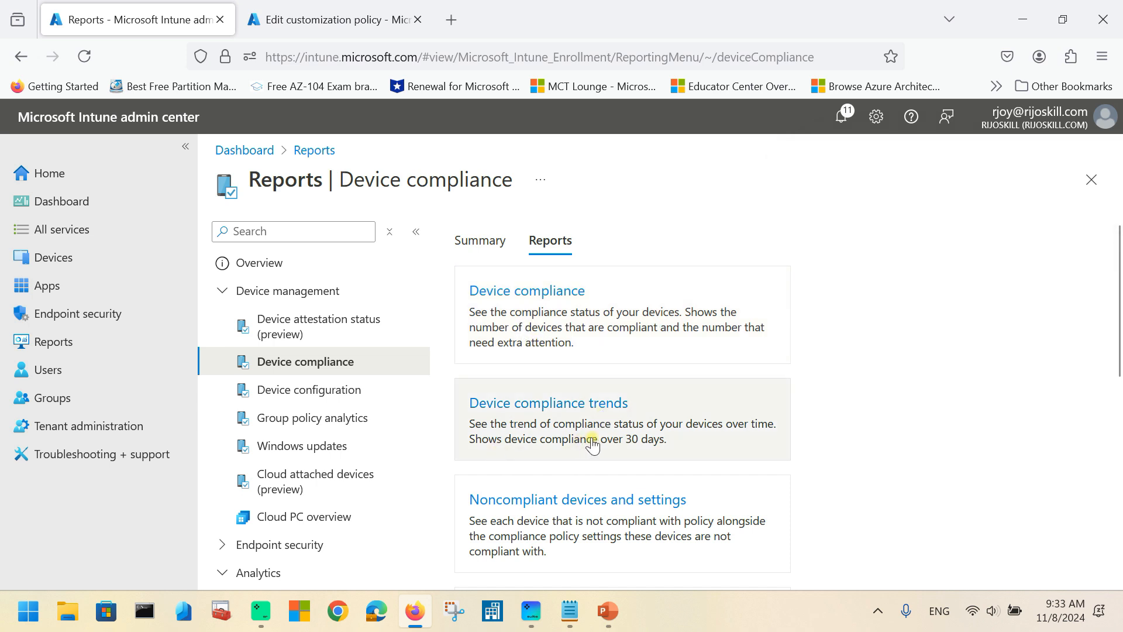
scroll(579, 486, down, 2)
scroll(563, 489, down, 4)
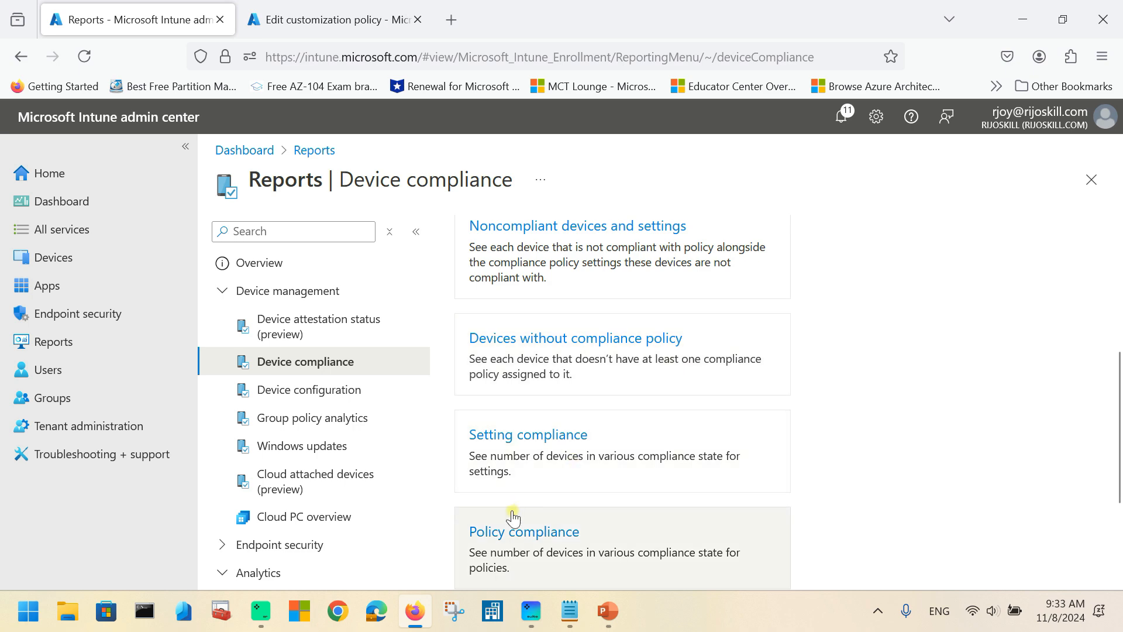
scroll(602, 480, down, 1)
scroll(594, 509, up, 4)
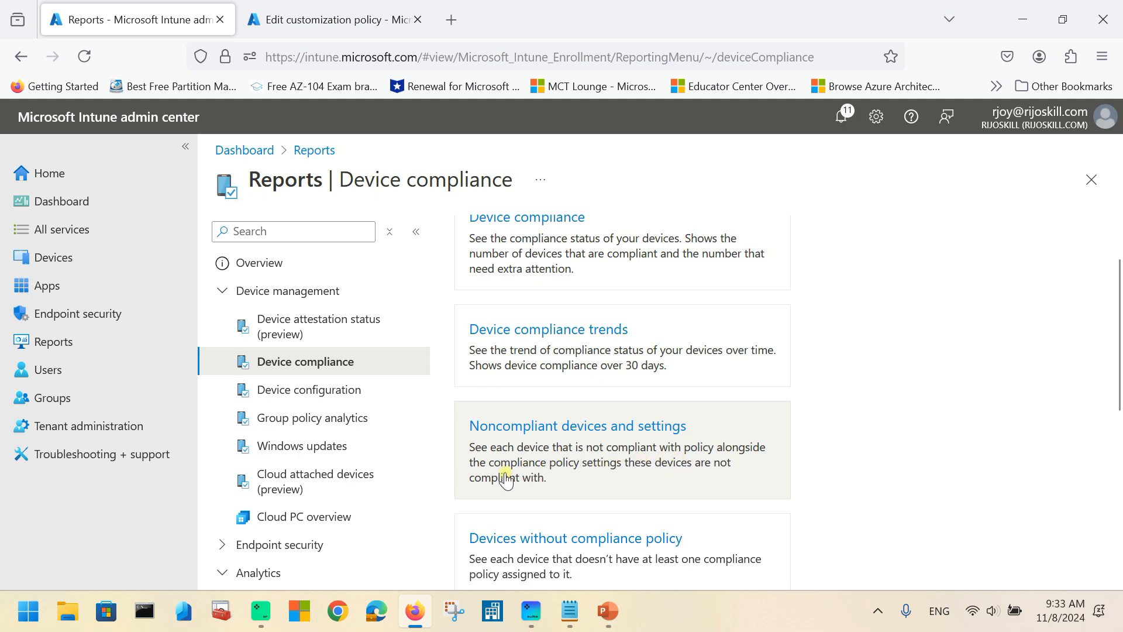
- Generate the Noncompliant devices and settings report with the OS filter limited to Windows
click(584, 458)
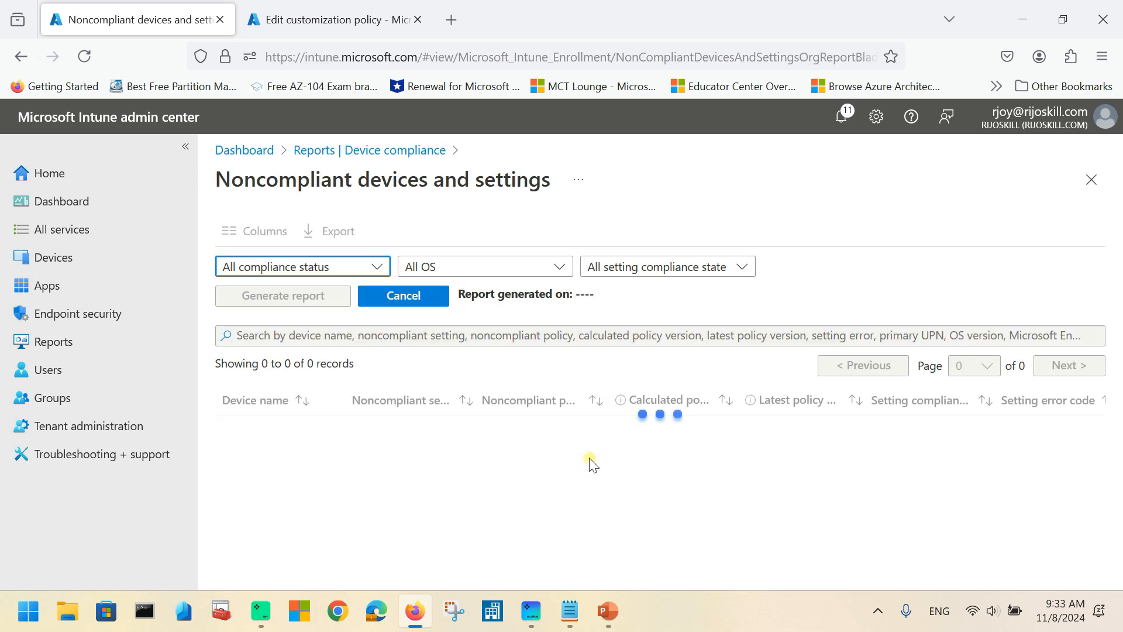
click(510, 264)
click(414, 291)
click(413, 516)
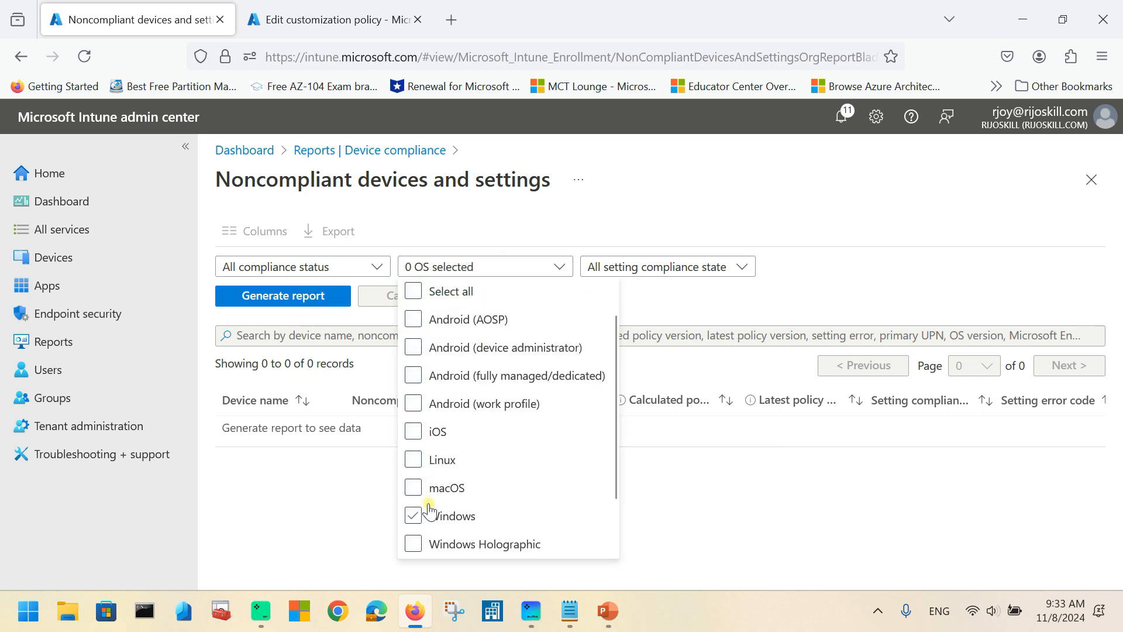
click(313, 527)
click(319, 297)
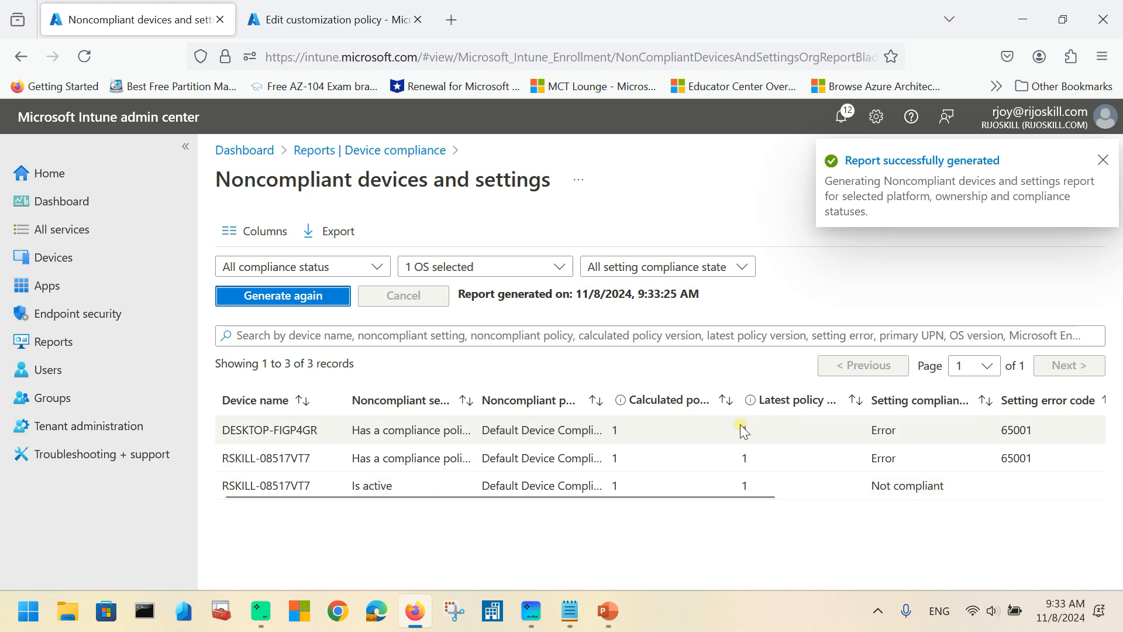
- Widen the noncompliant setting and policy columns to review the report entries, and close the report
click(1103, 160)
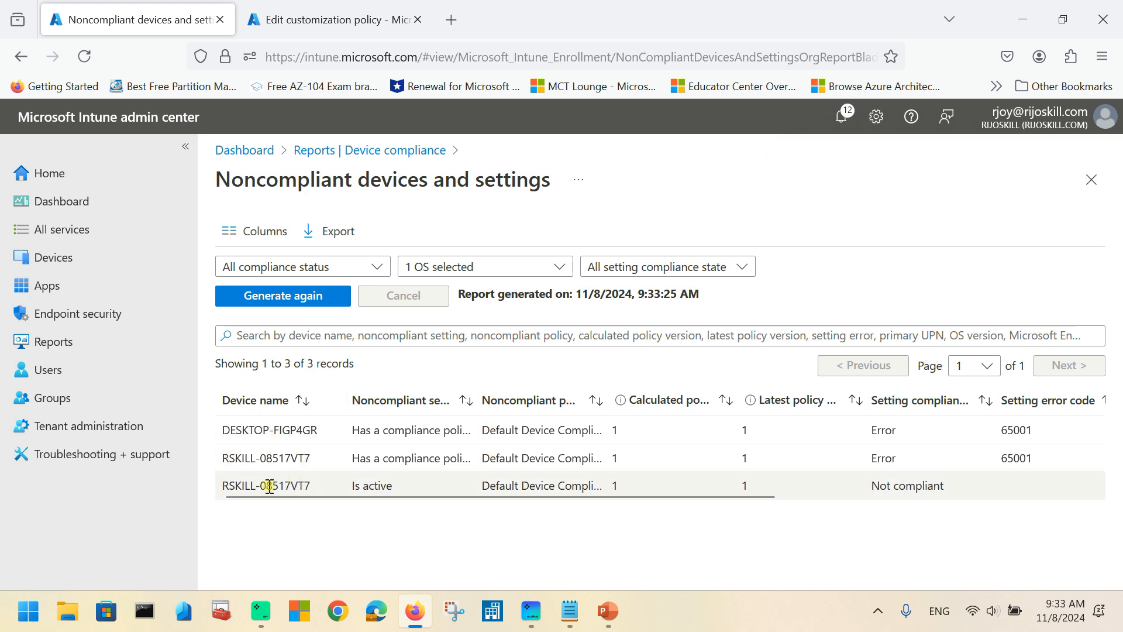
drag(349, 399, 444, 393)
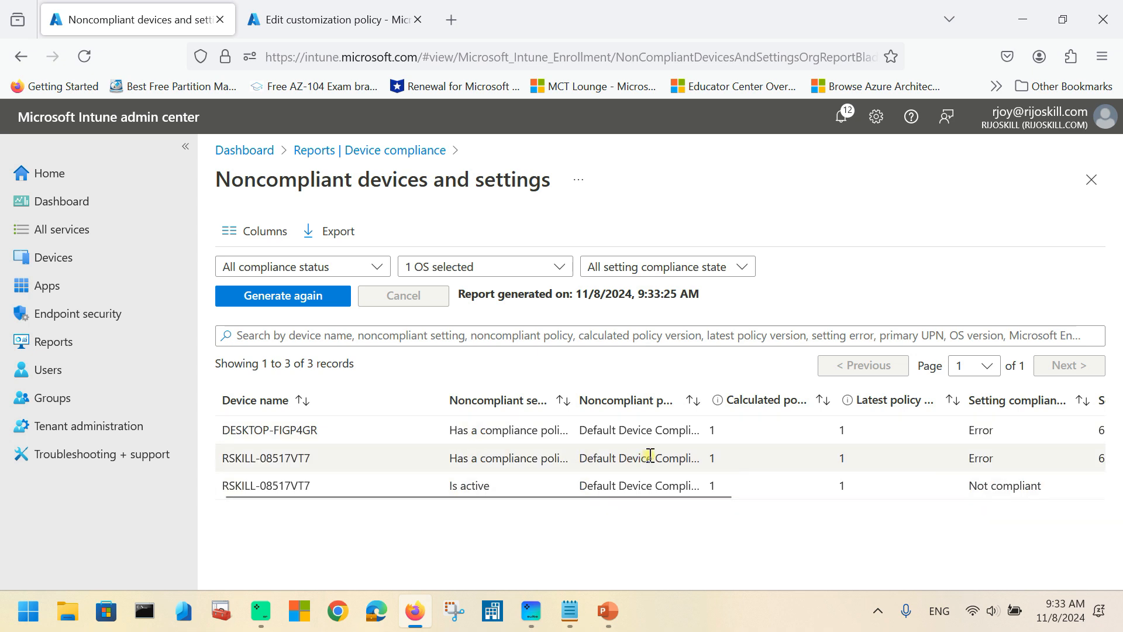
drag(717, 391, 738, 392)
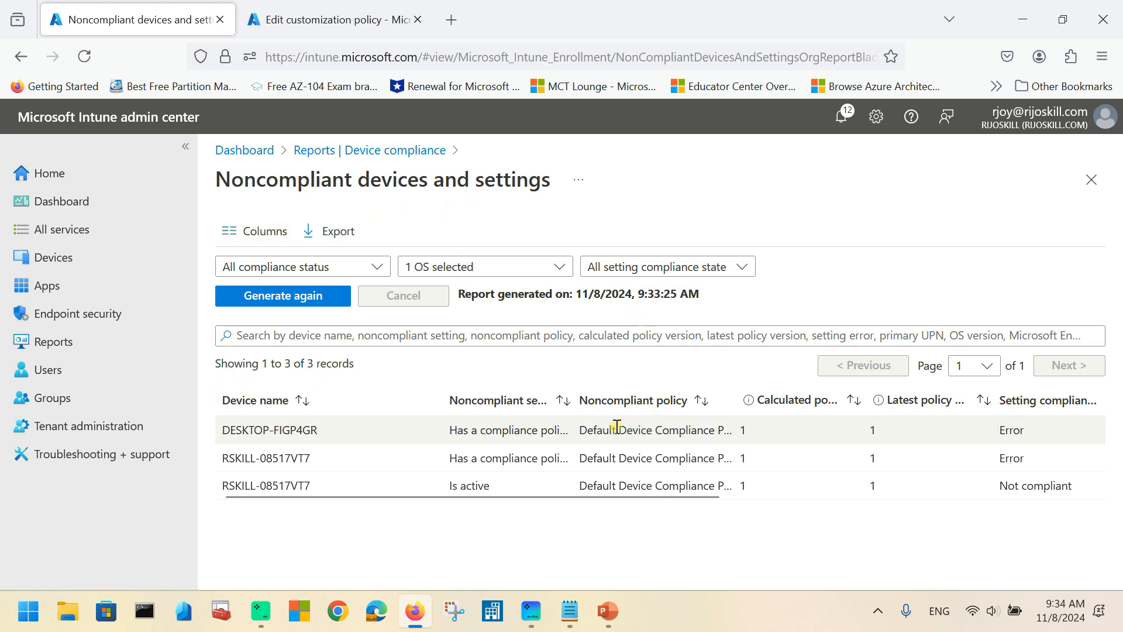
click(1092, 179)
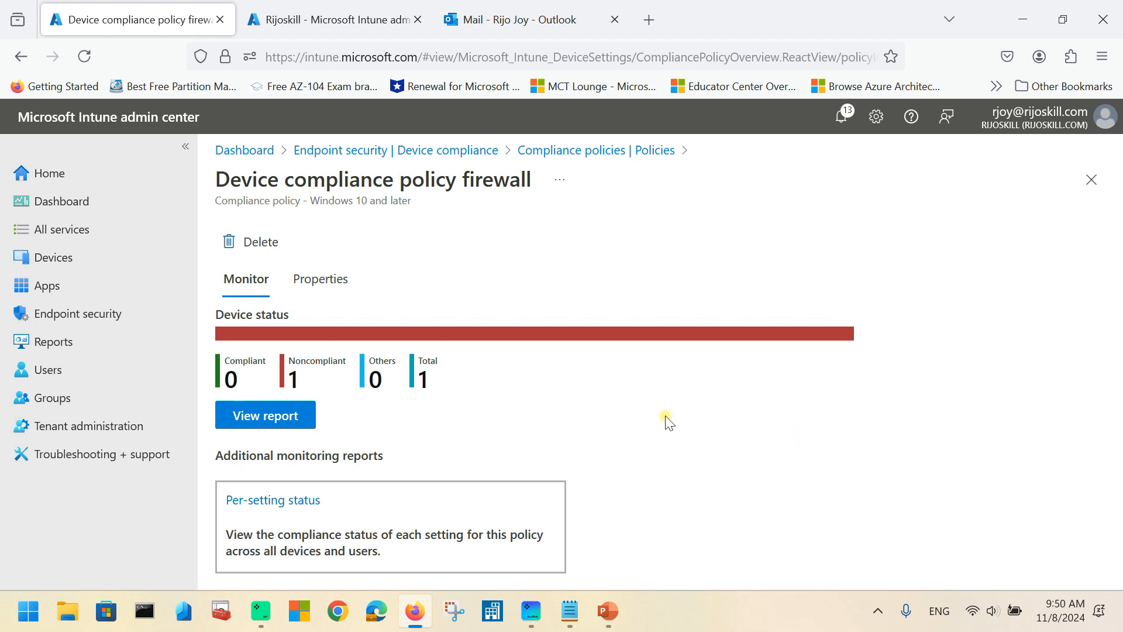
- View the firewall compliance policy's device report, and switch to the win10 virtual machine in VMware Workstation, signing in with the user's PIN
click(244, 423)
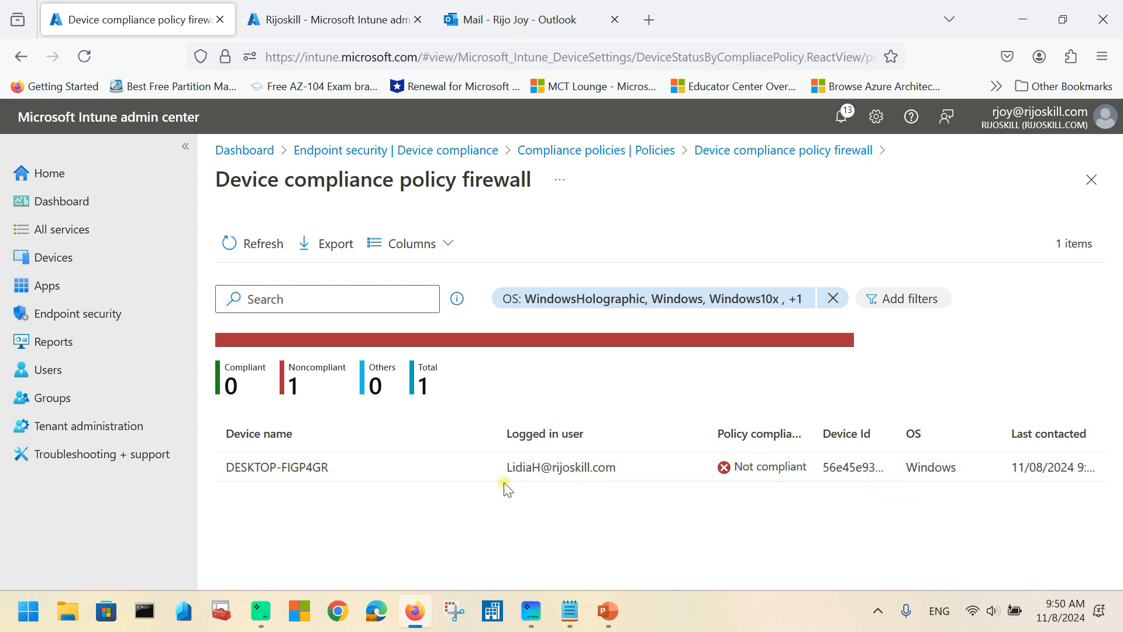
key(ctrl+super+Right)
click(651, 323)
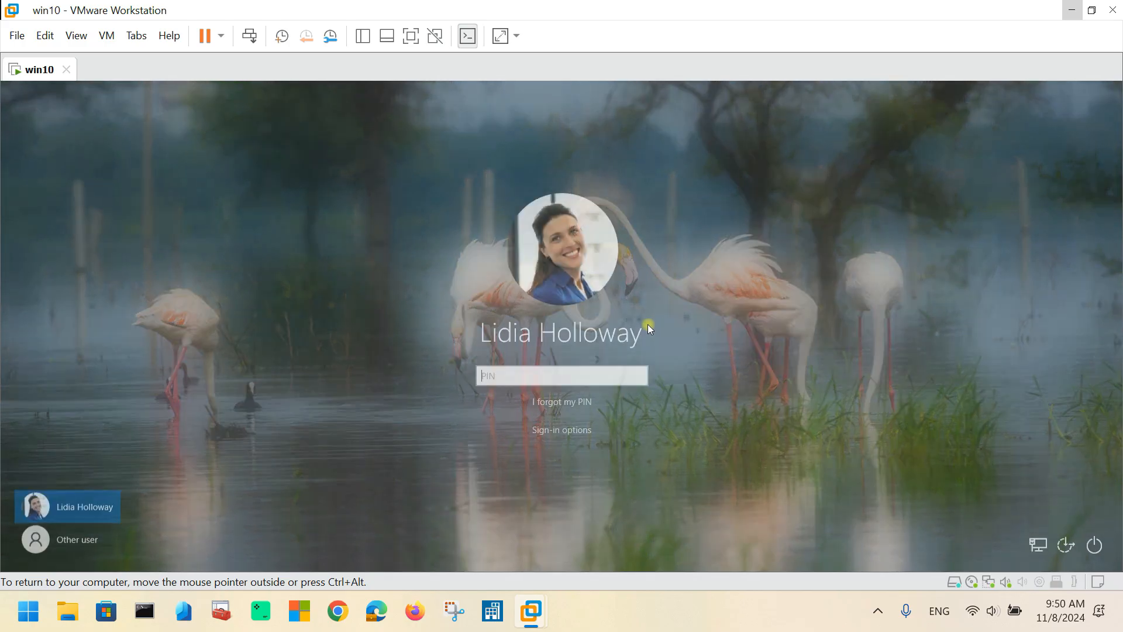
text(•••••)
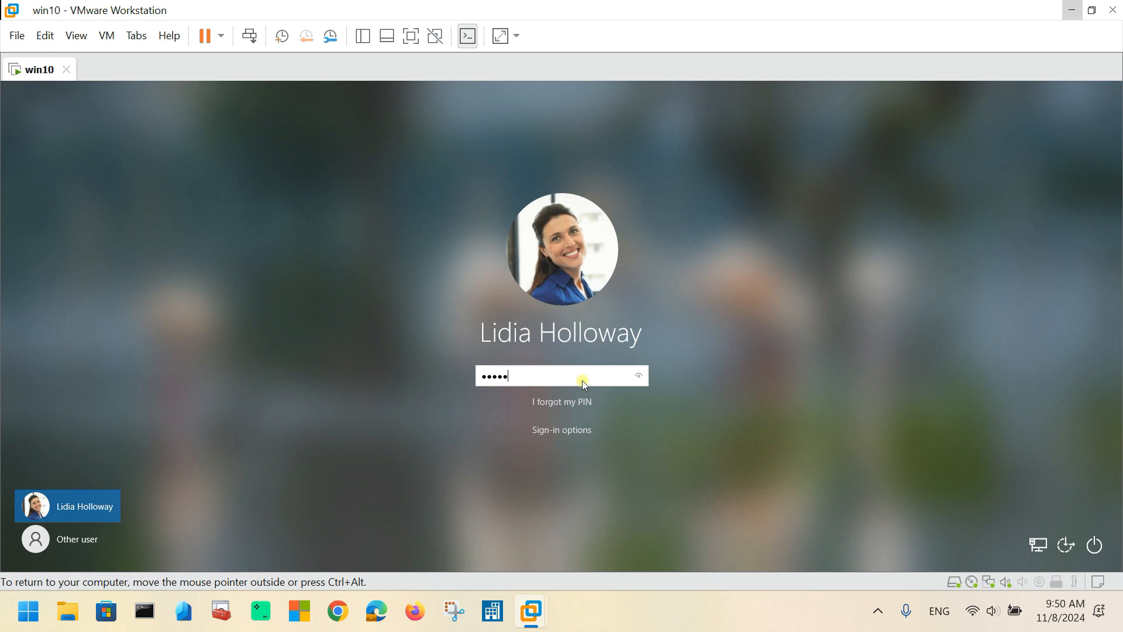
text(•)
click(763, 253)
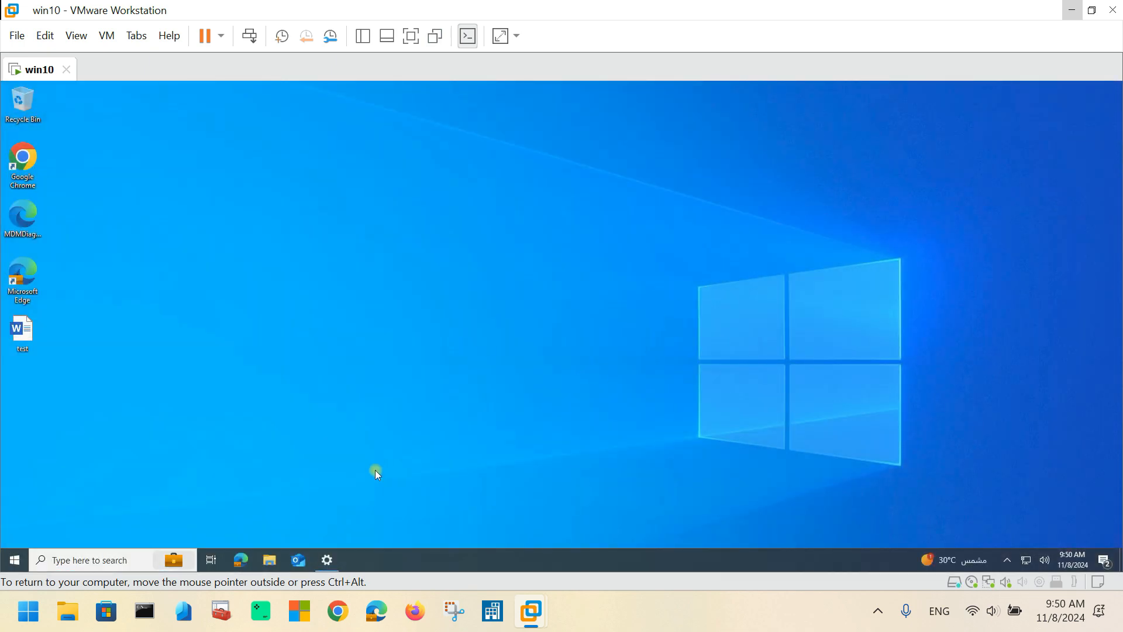
- Open the user's Outlook web mailbox at outlook.office.com/mail in Microsoft Edge on the virtual machine
click(242, 560)
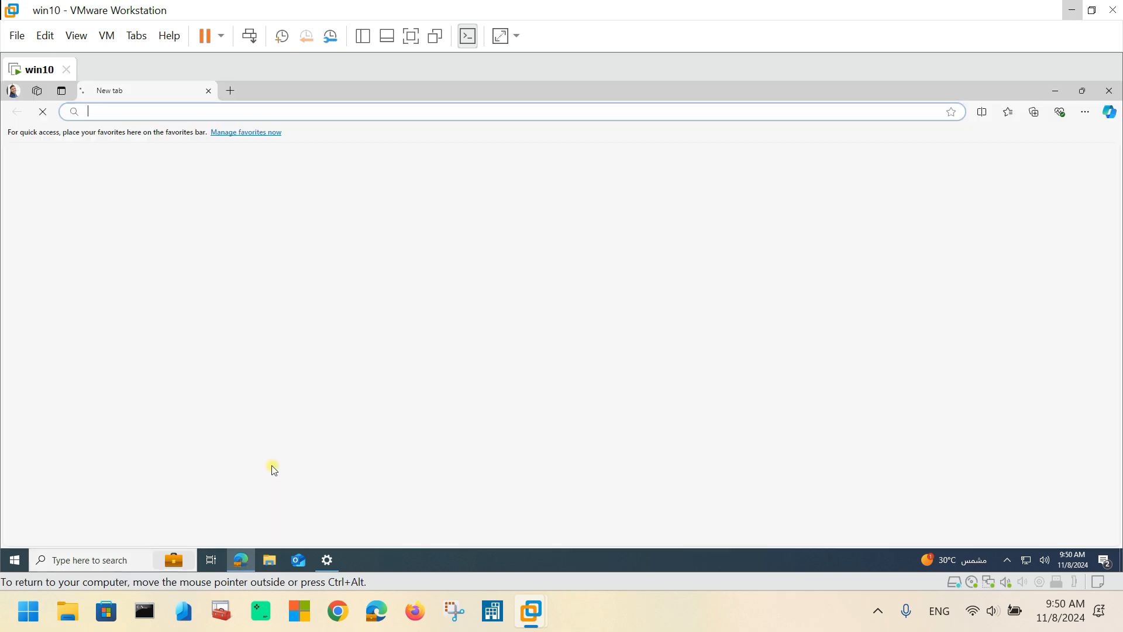
click(281, 113)
text(o)
key(Return)
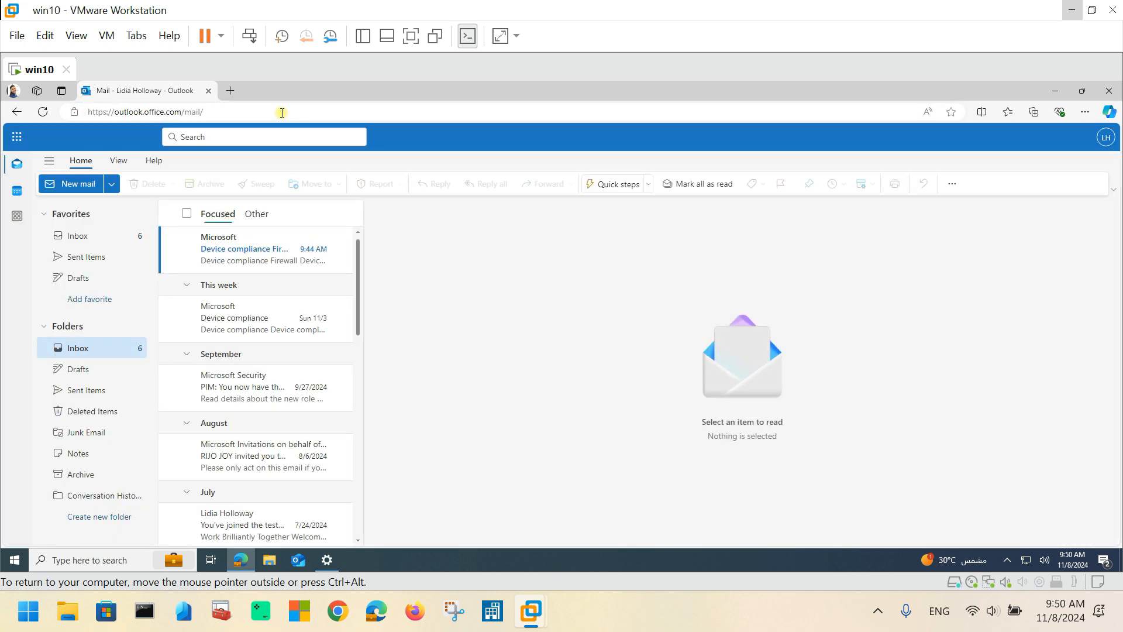
- Open the Device compliance Firewall e-mail from Microsoft and read through the noncompliance notice and device details
click(234, 265)
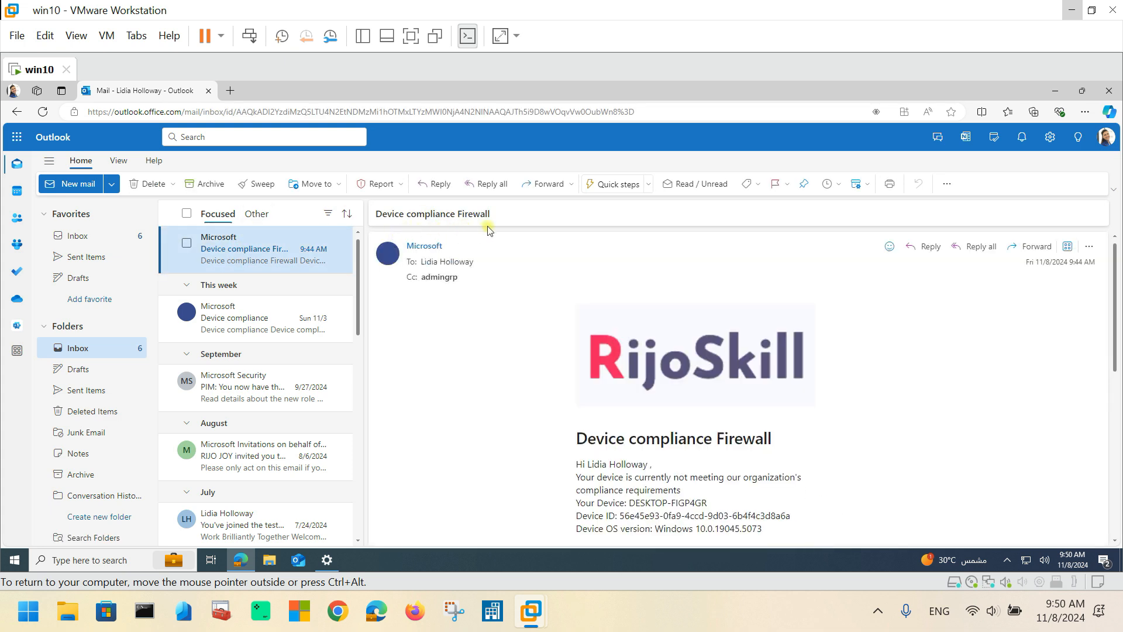
scroll(518, 255, down, 2)
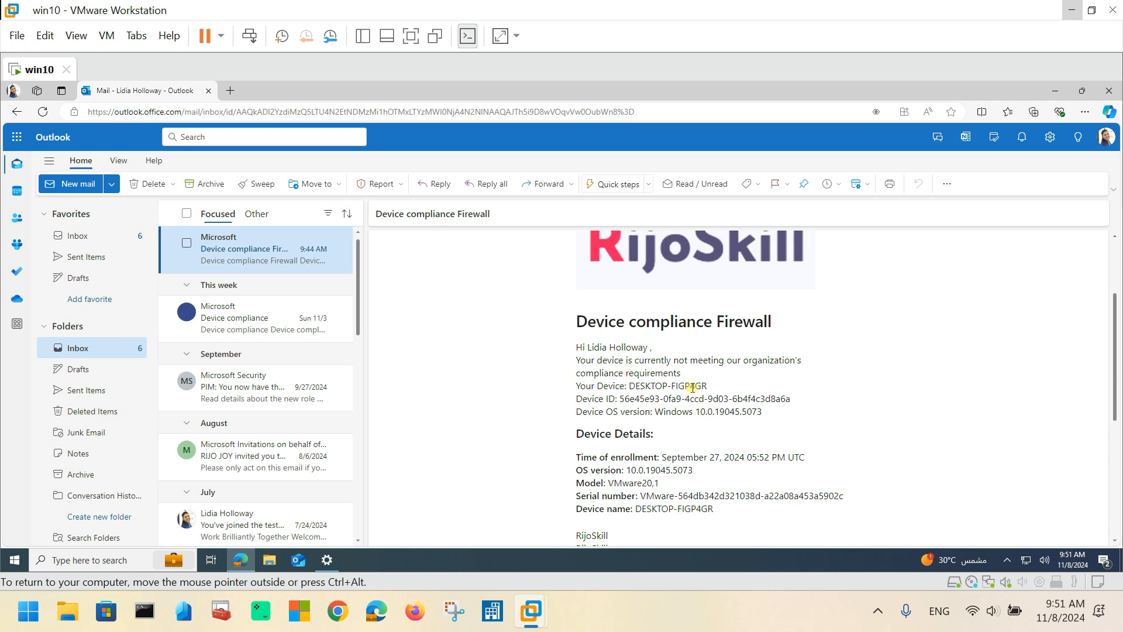
scroll(648, 385, down, 2)
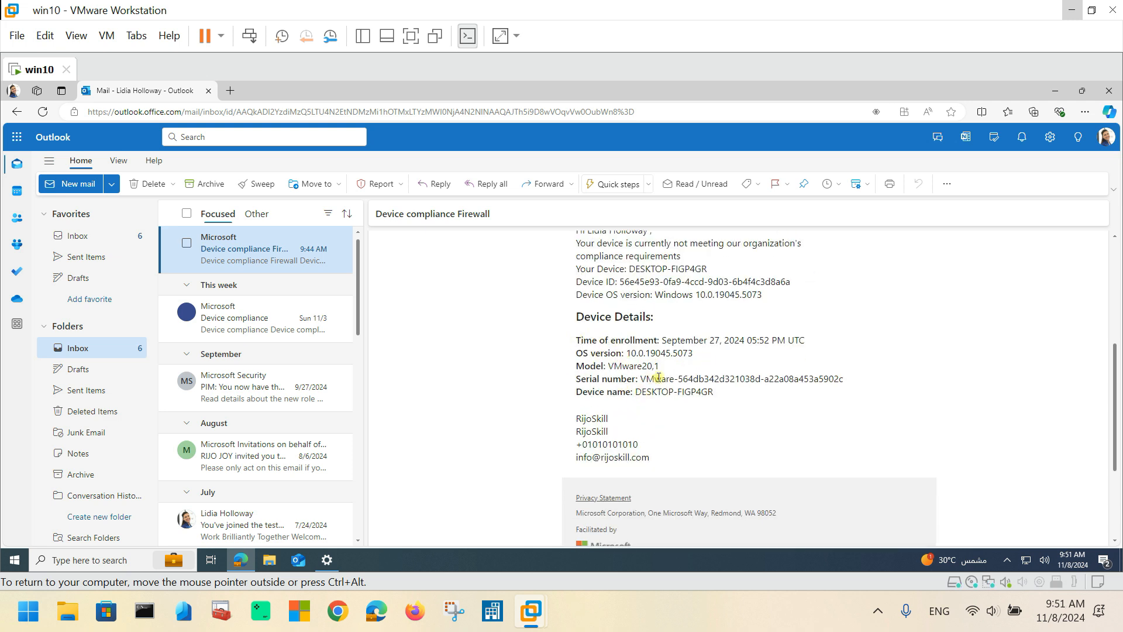
scroll(644, 379, up, 2)
scroll(737, 360, up, 1)
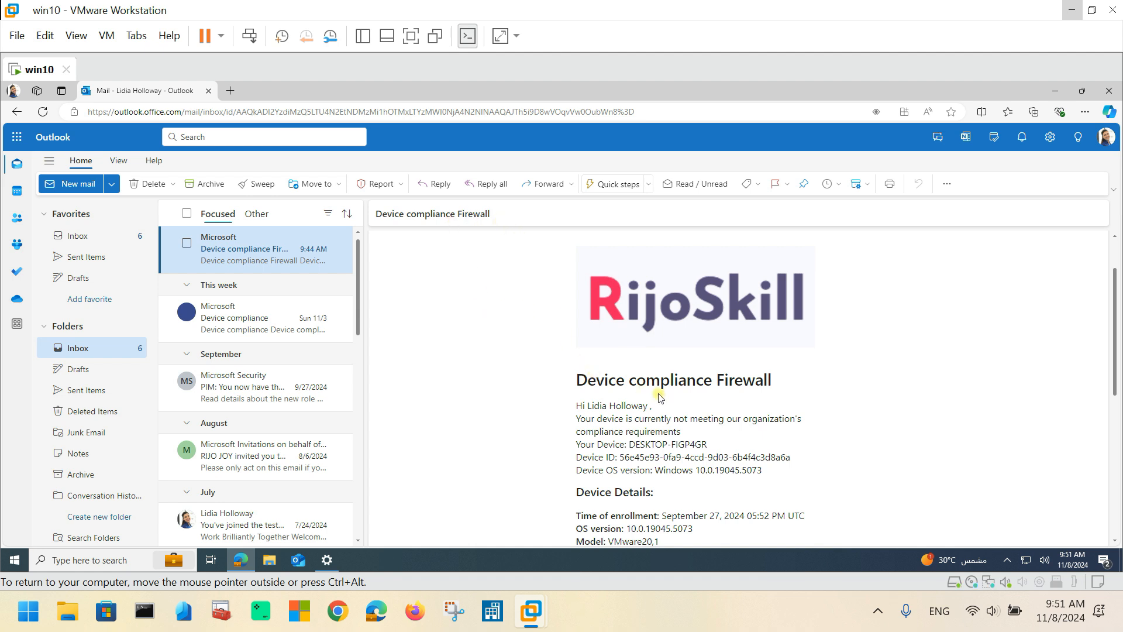
scroll(684, 394, down, 1)
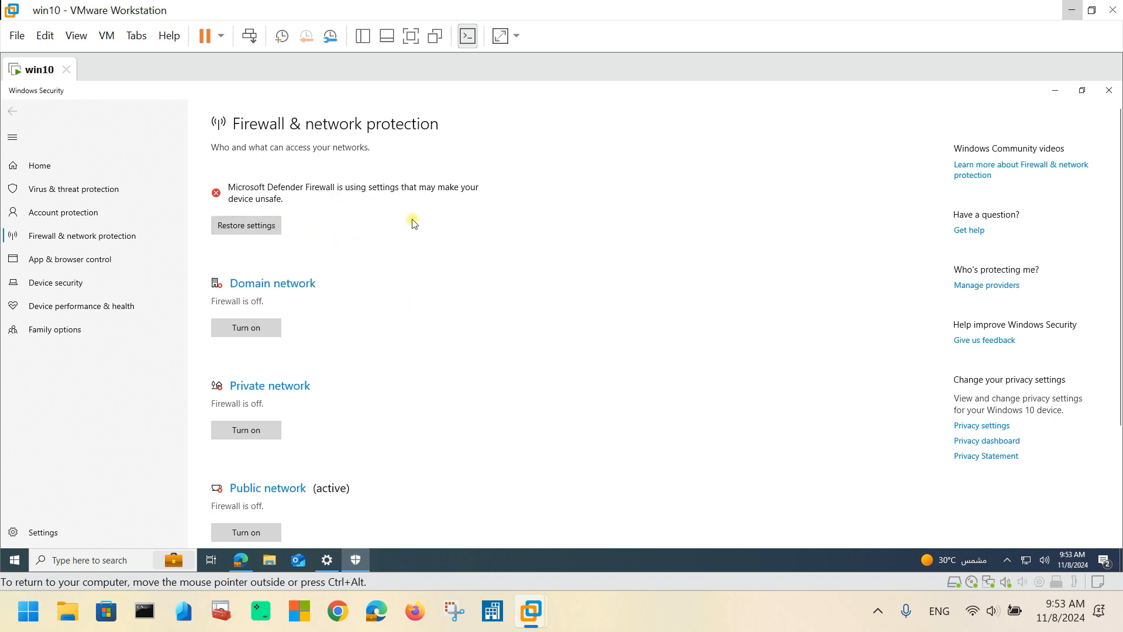
- Restore the Microsoft Defender Firewall settings on the virtual machine and recheck the protection areas in Windows Security
click(233, 225)
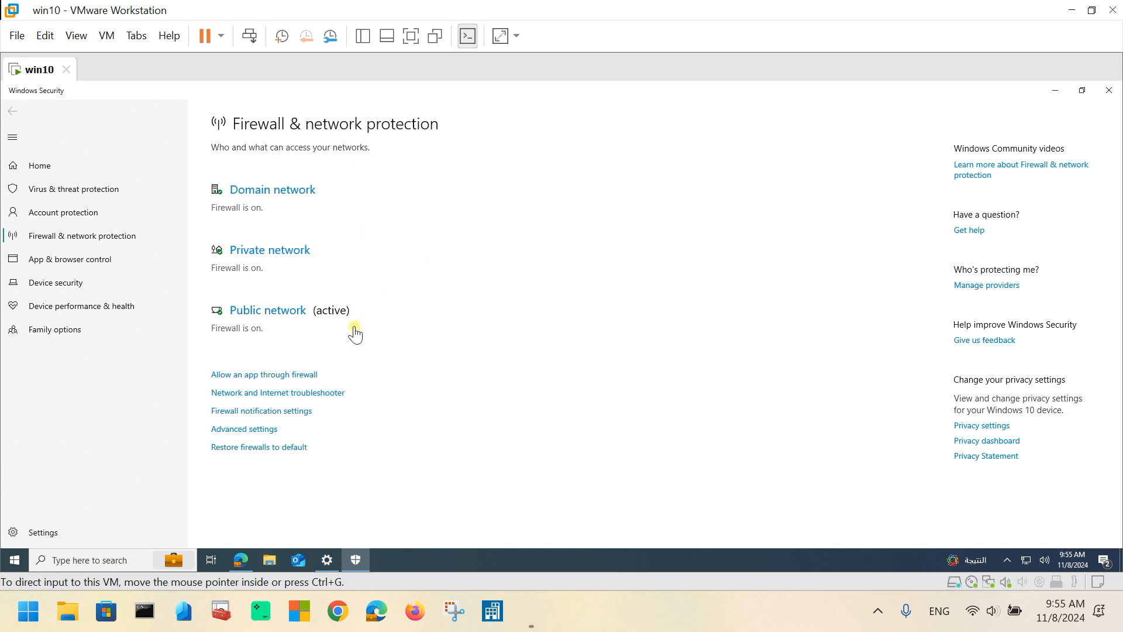
click(1110, 92)
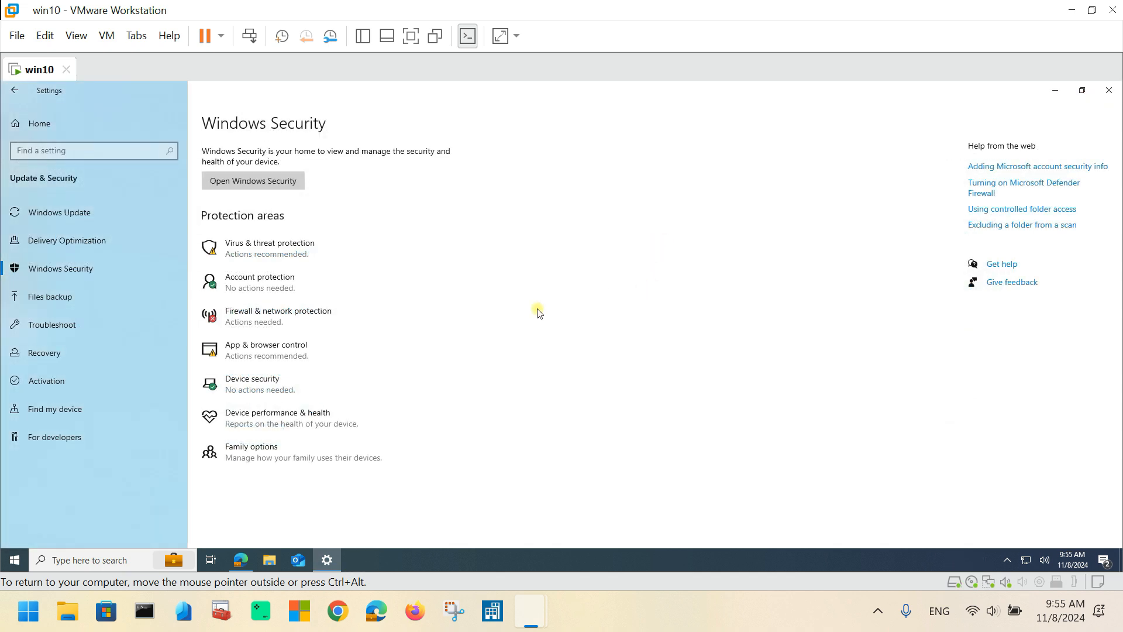
click(34, 134)
click(557, 367)
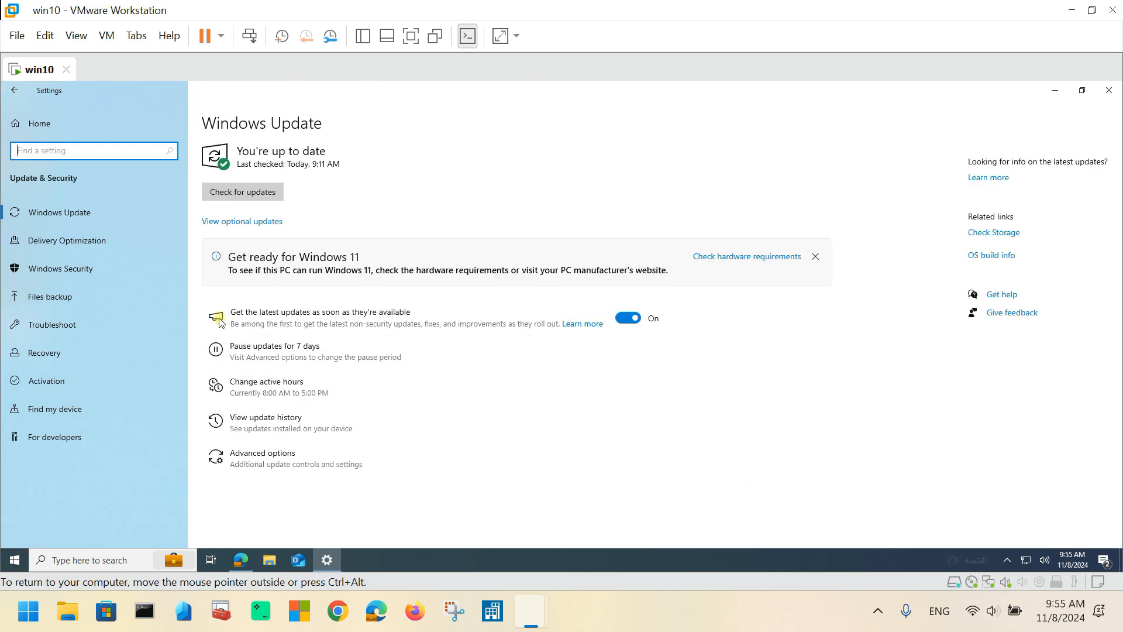
click(114, 271)
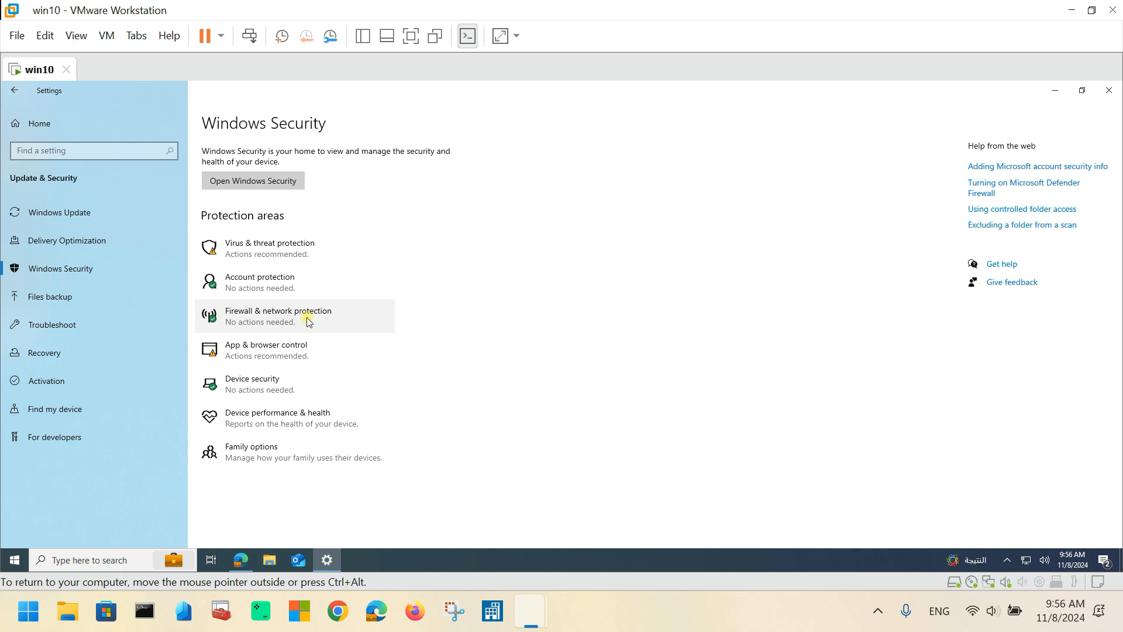
- Switch back to the Intune admin center in Firefox and check the monitoring status and device report of Device compliance policy firewall
click(1071, 10)
click(414, 610)
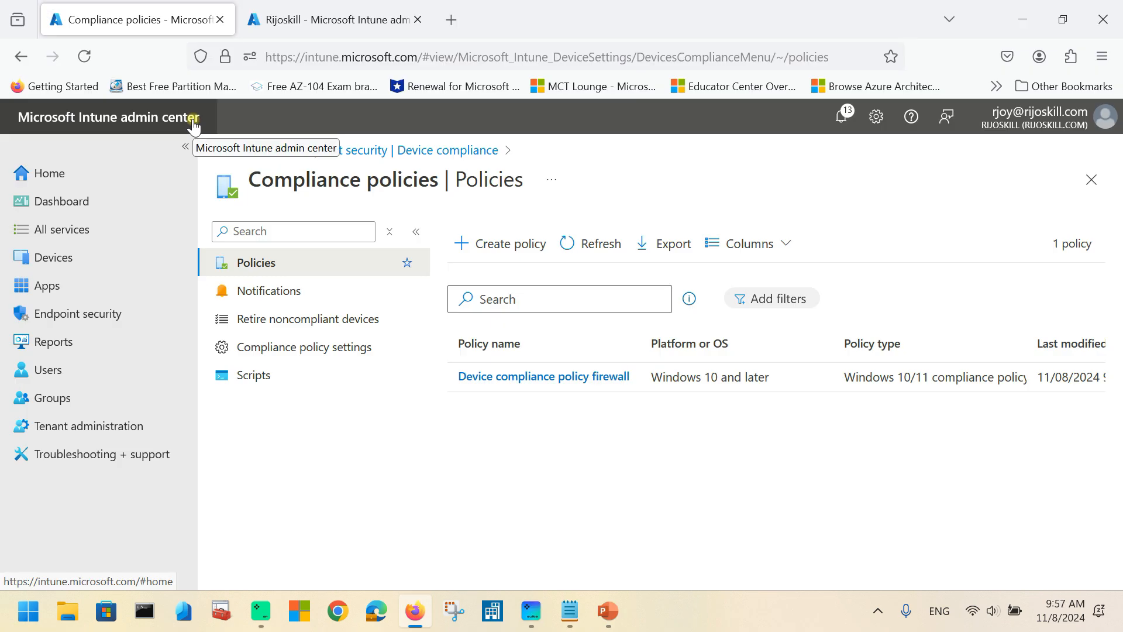
click(562, 379)
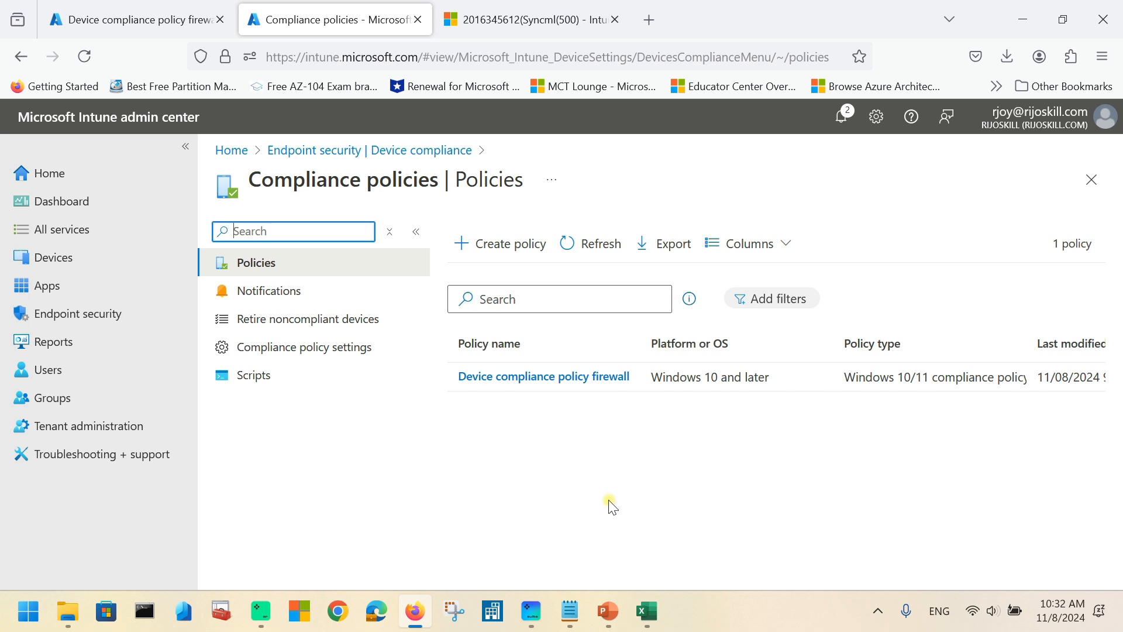
click(571, 377)
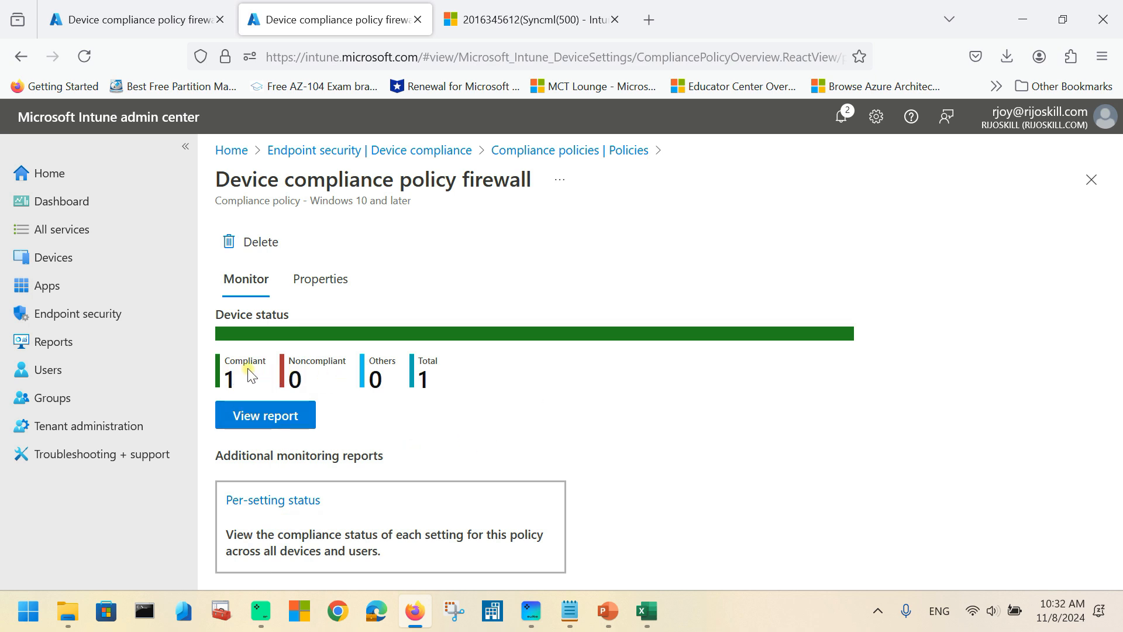
click(268, 416)
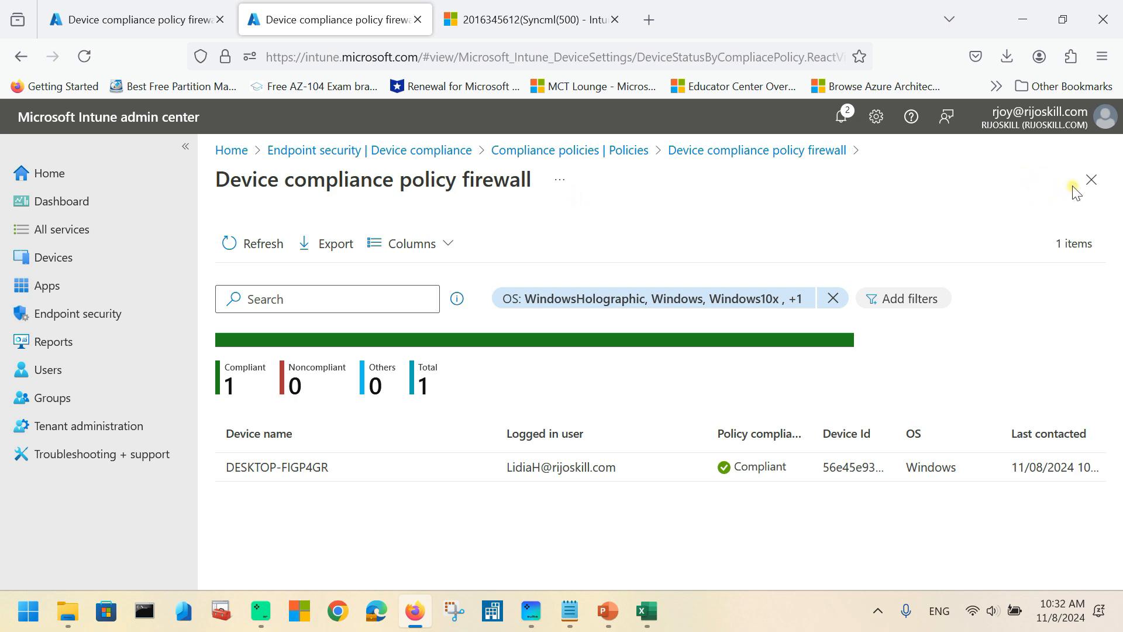
click(1090, 181)
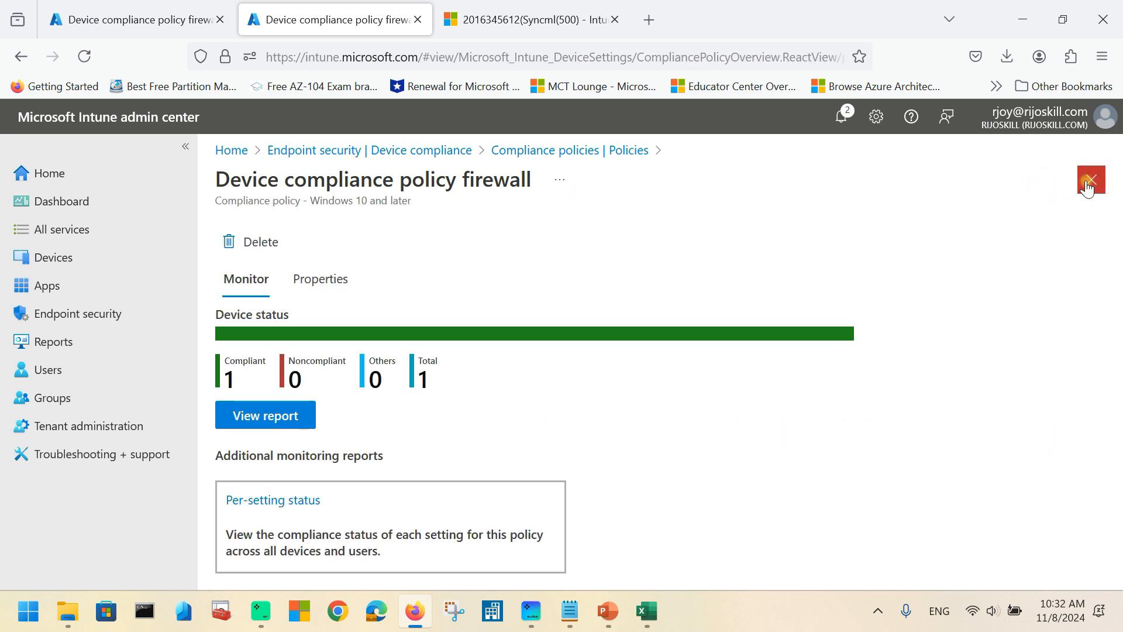
- Review the noncompliant devices from the dashboard and the Windows devices list, widening its Compliance column
click(82, 200)
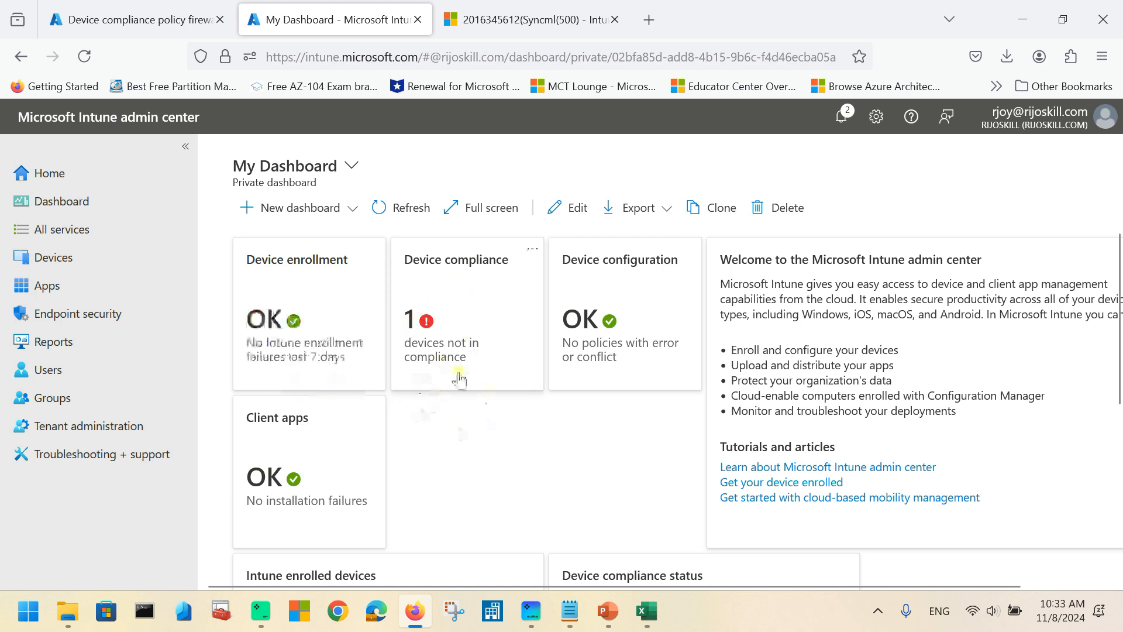
click(458, 331)
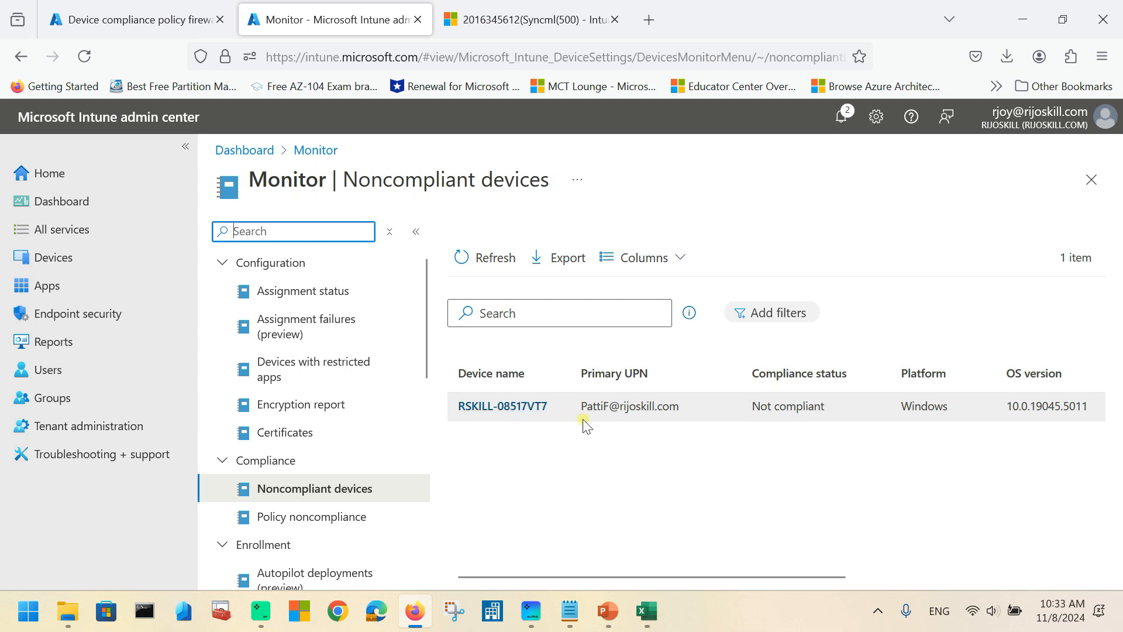
click(71, 268)
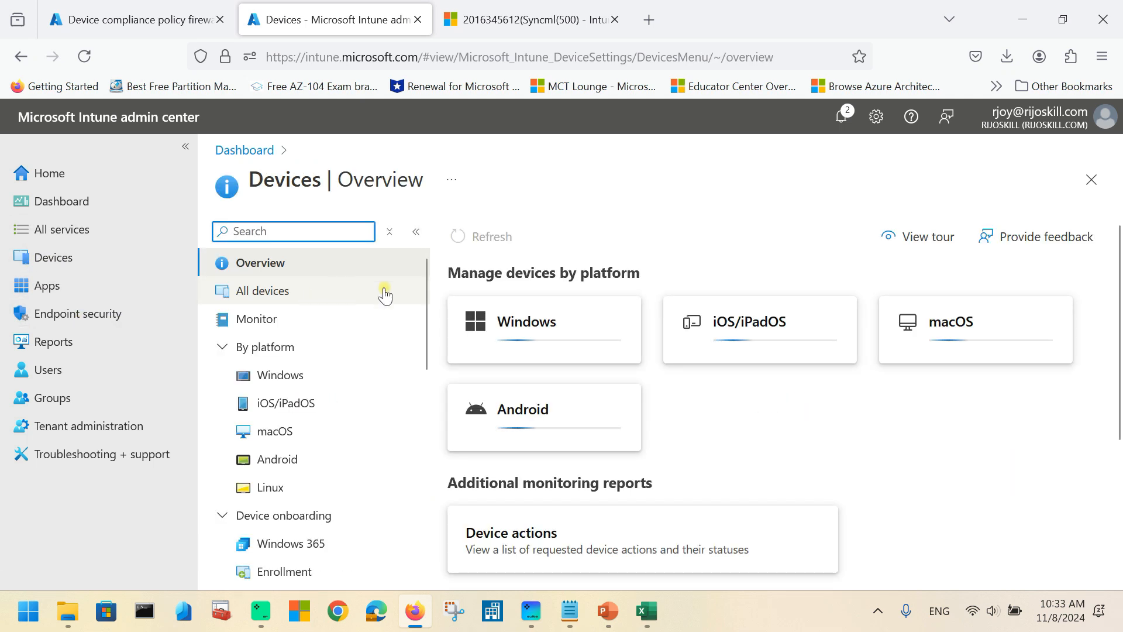
click(527, 343)
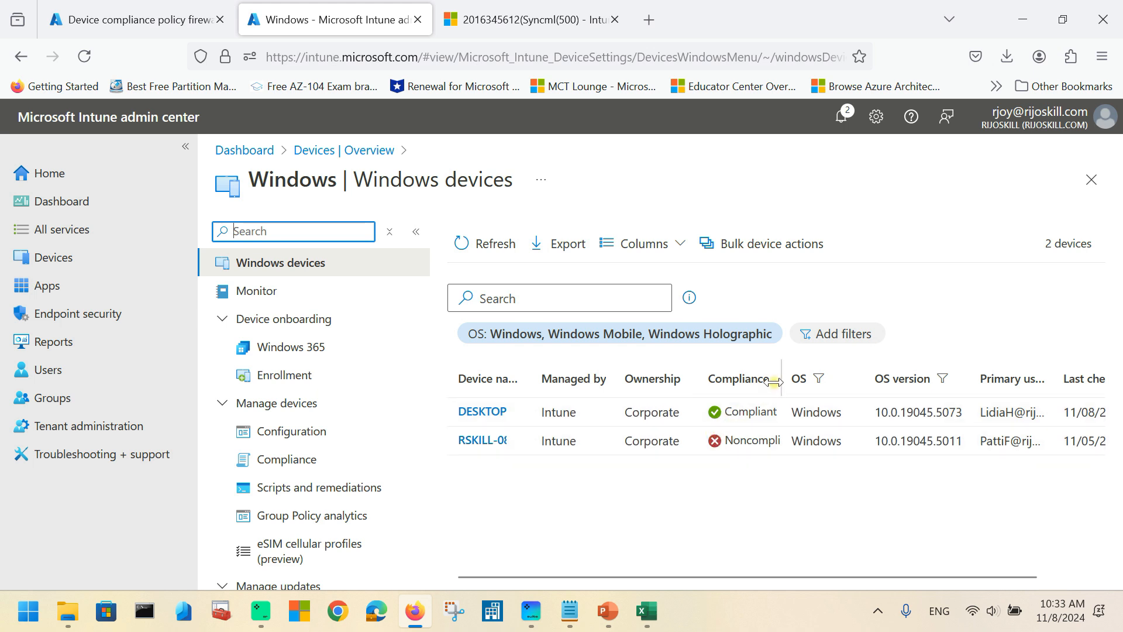
drag(783, 379, 849, 376)
- Check the device compliance of DESKTOP-FIGP4GR, including the setting state under Device compliance policy firewall, and return to its policy list
click(496, 412)
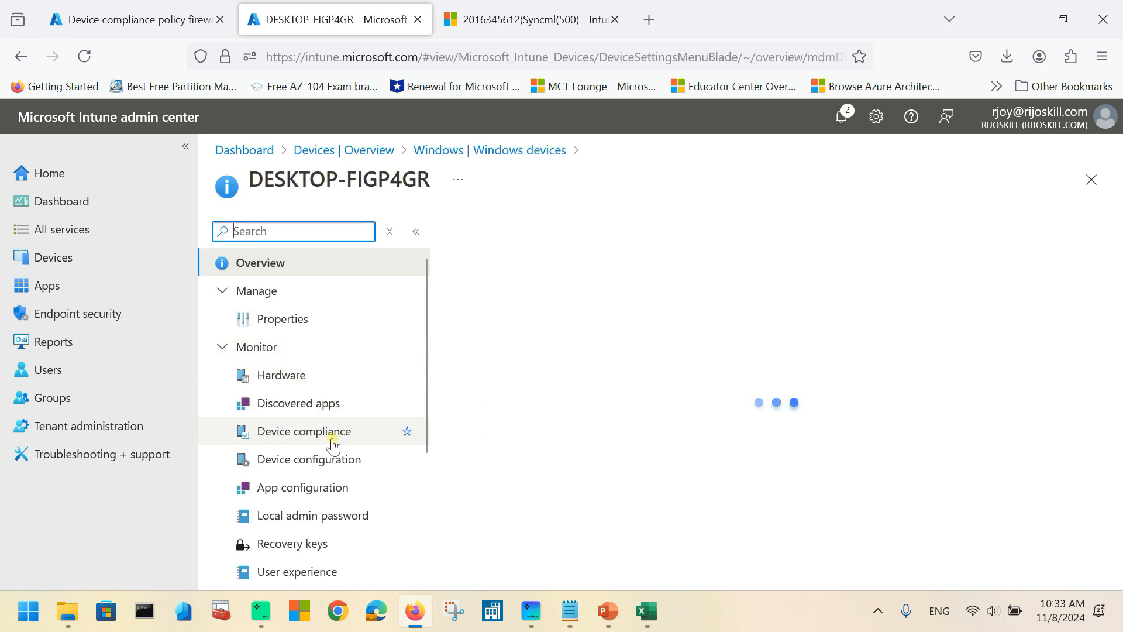
click(302, 433)
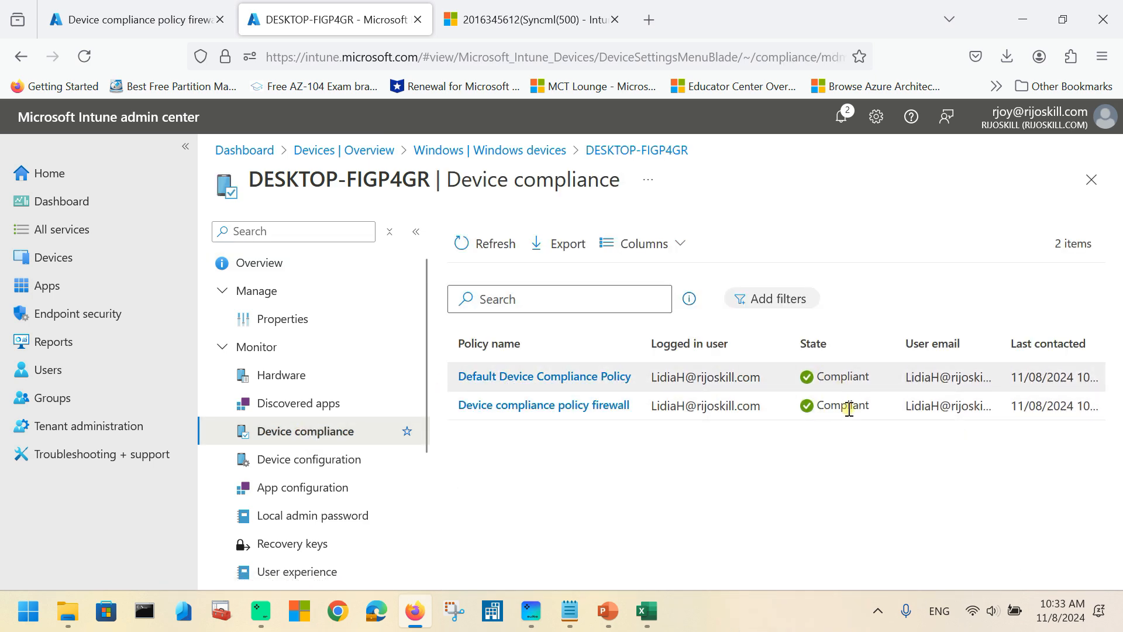
click(534, 406)
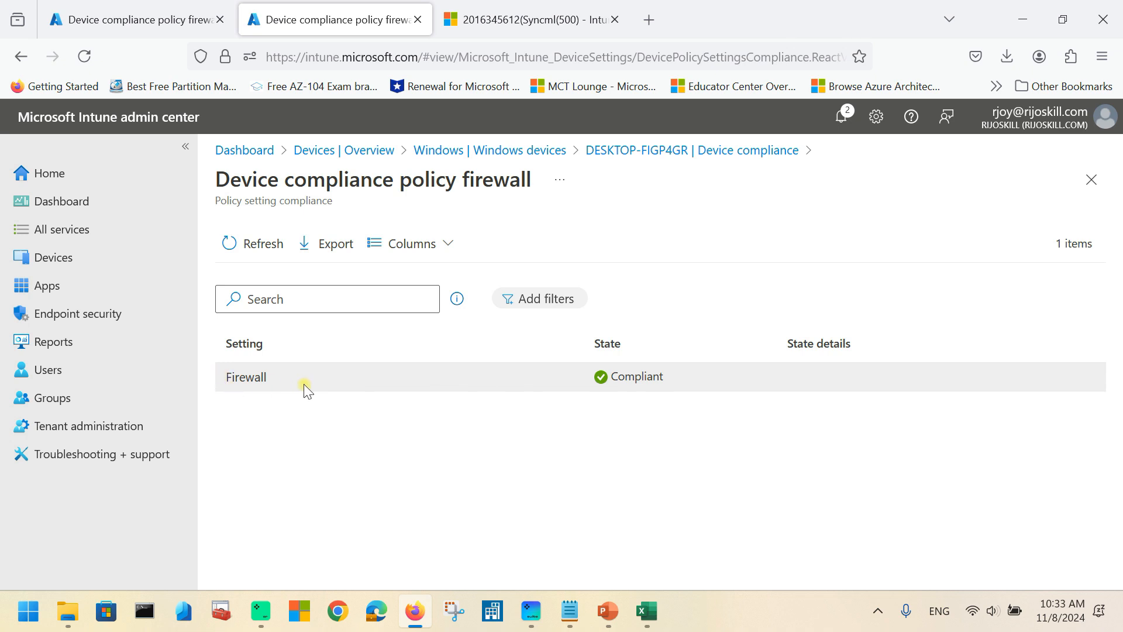
click(1092, 180)
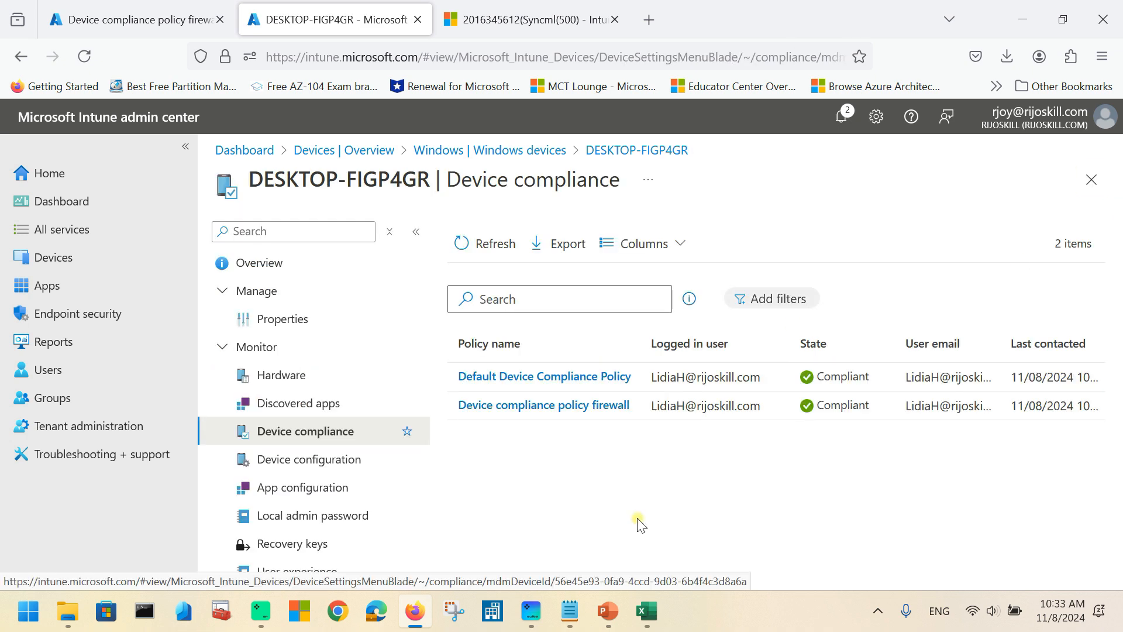